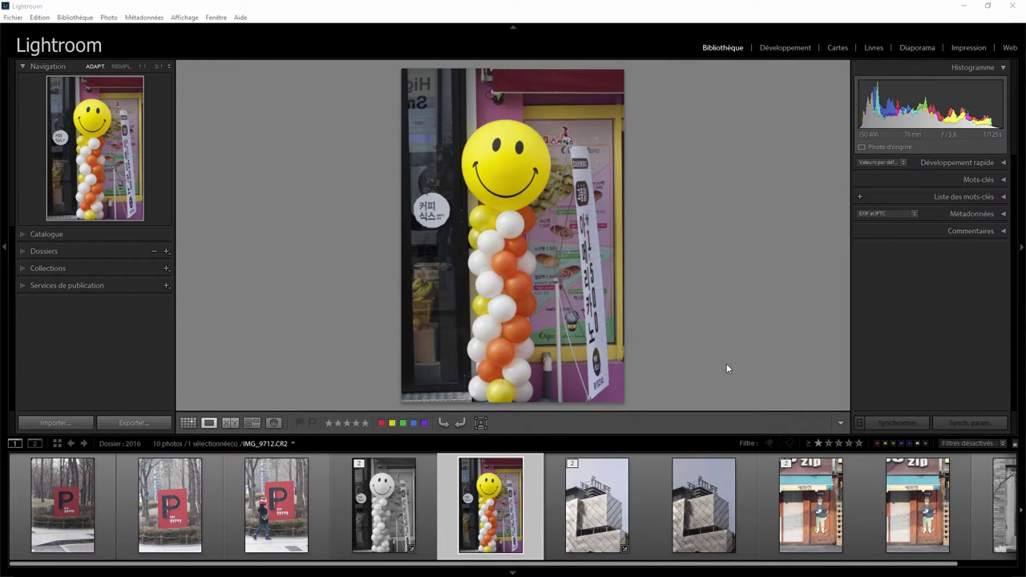
- Open Preferences and review the Général, Paramètres prédéfinis, Édition externe and Gestion des fichiers tabs
left_click(40, 17)
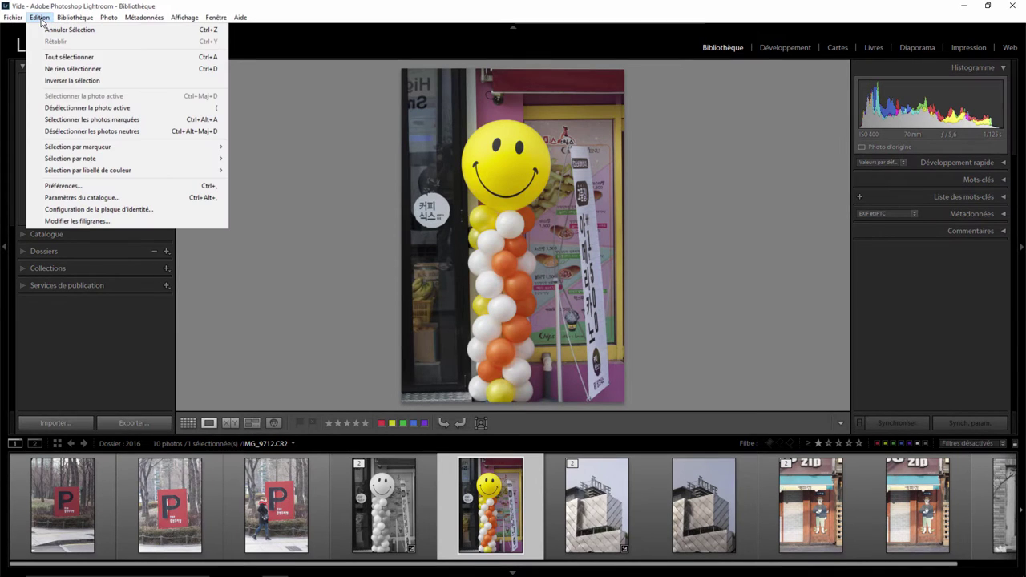
left_click(75, 188)
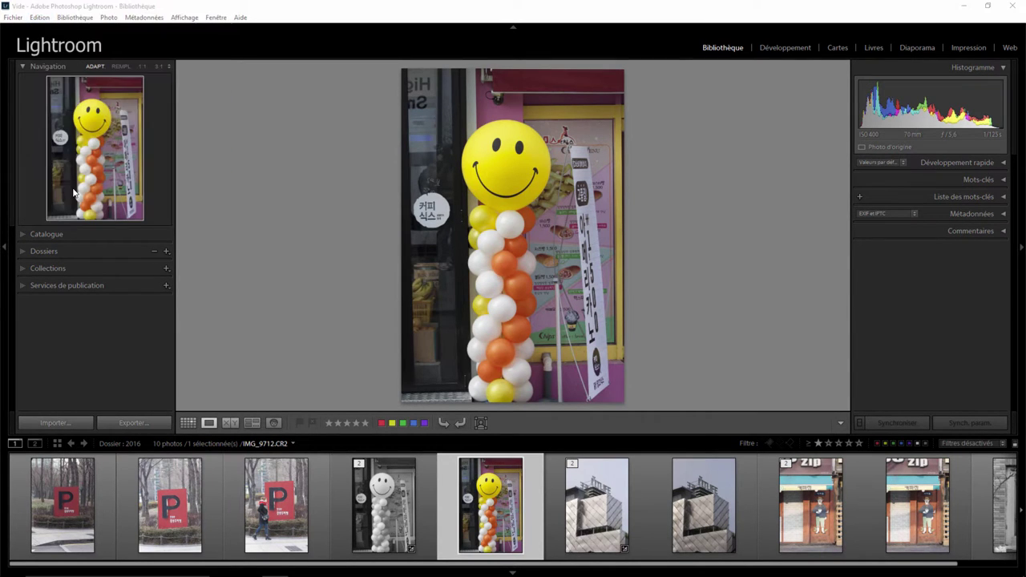
left_click(278, 98)
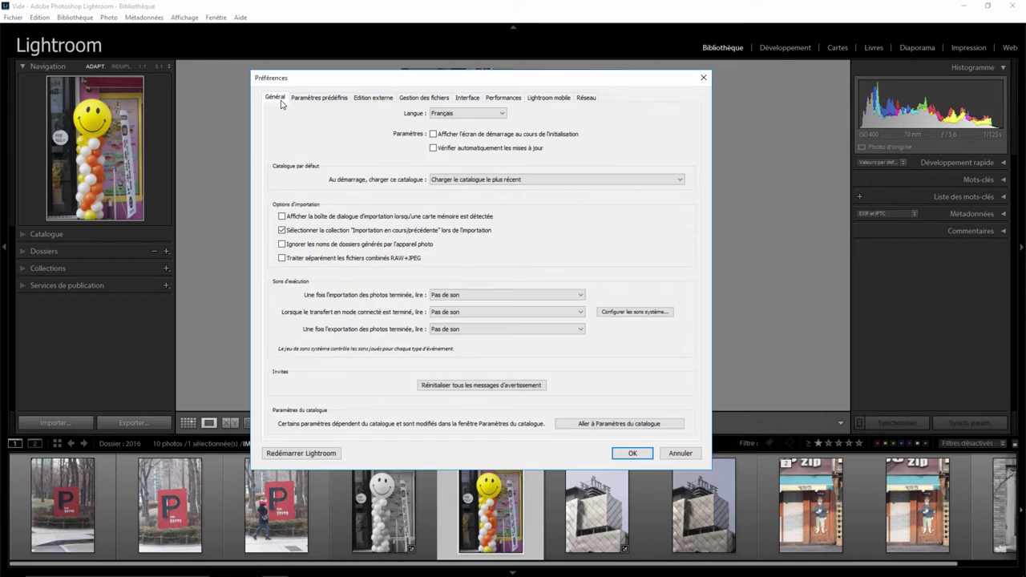
left_click(314, 98)
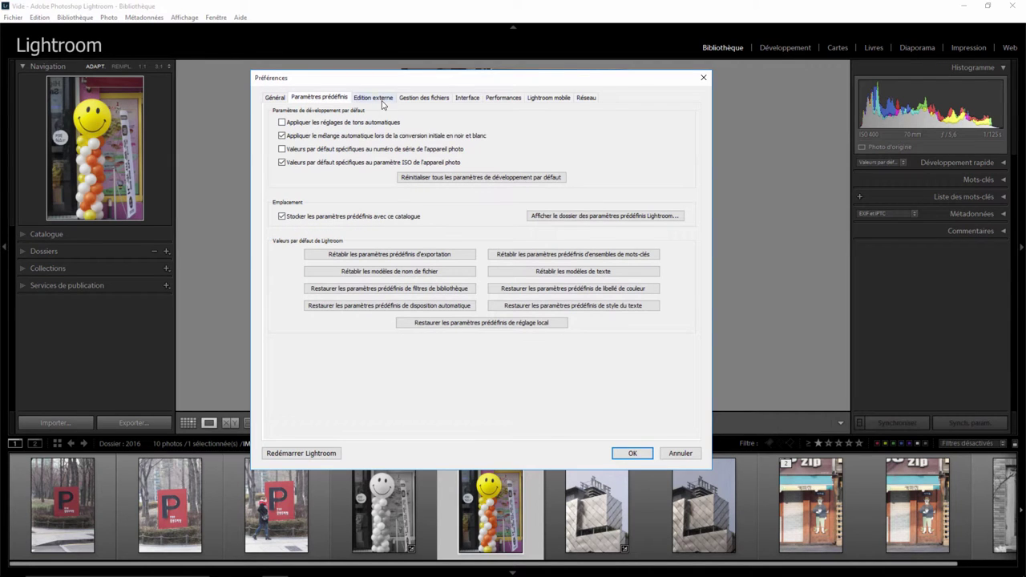
left_click(373, 98)
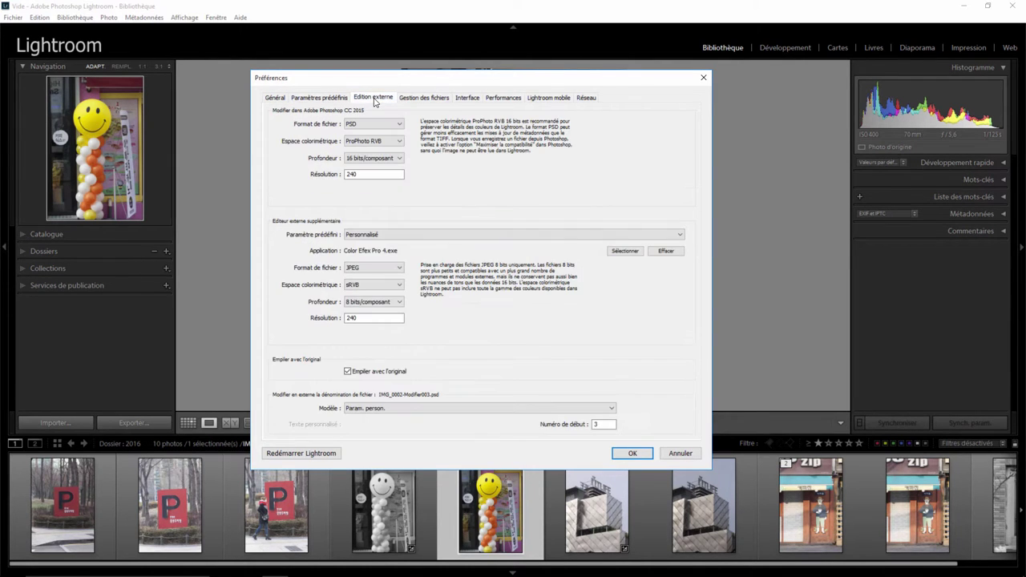
left_click(440, 102)
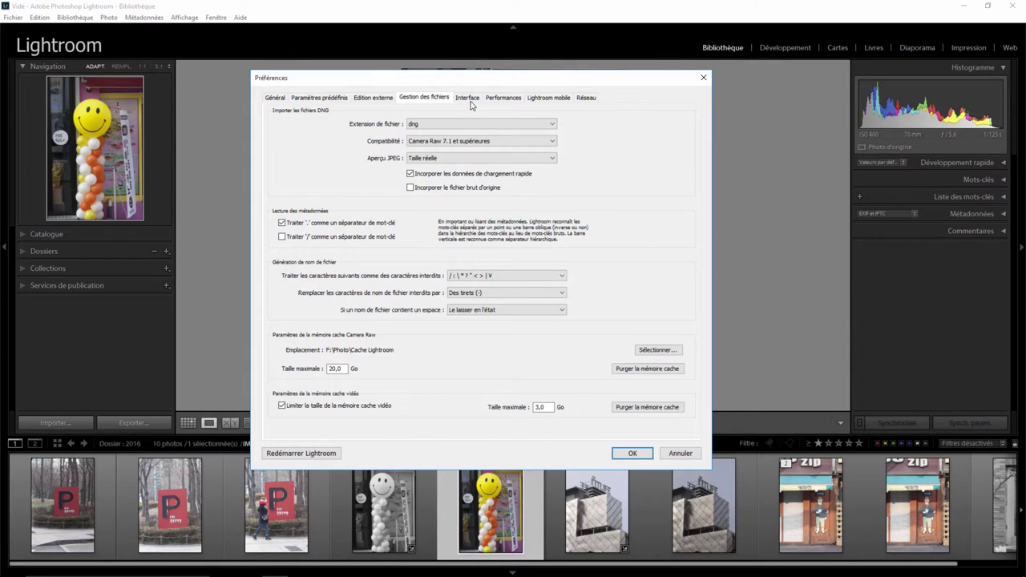
- Review the Interface, Performances, Lightroom mobile and Réseau tabs, ending on Interface
left_click(467, 99)
left_click(502, 99)
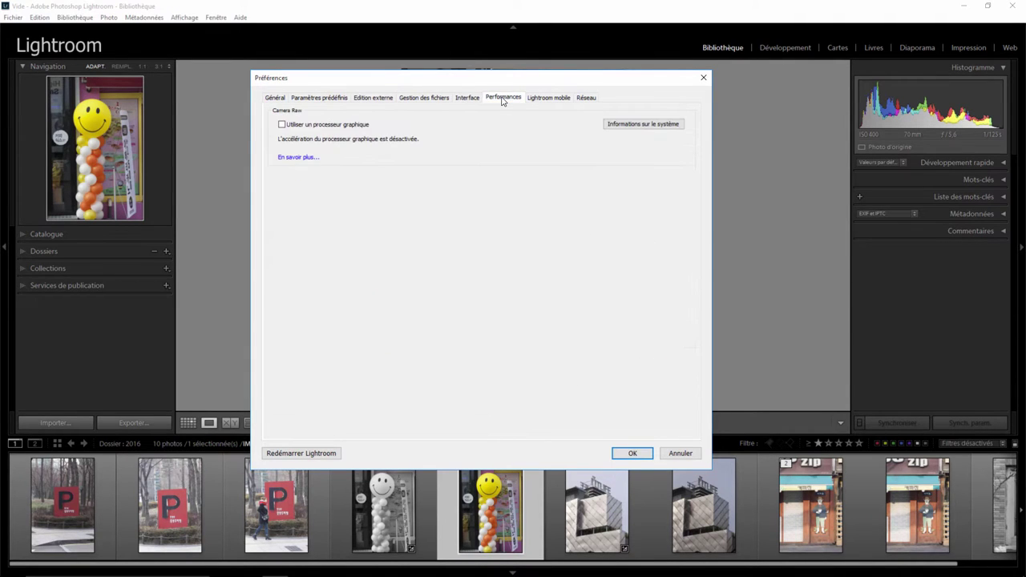
left_click(469, 99)
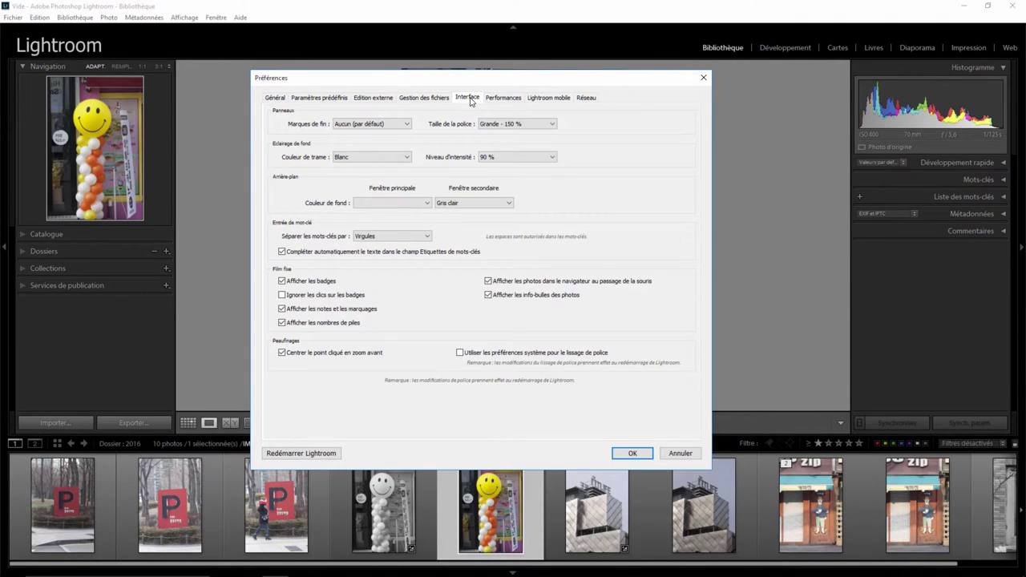
left_click(552, 99)
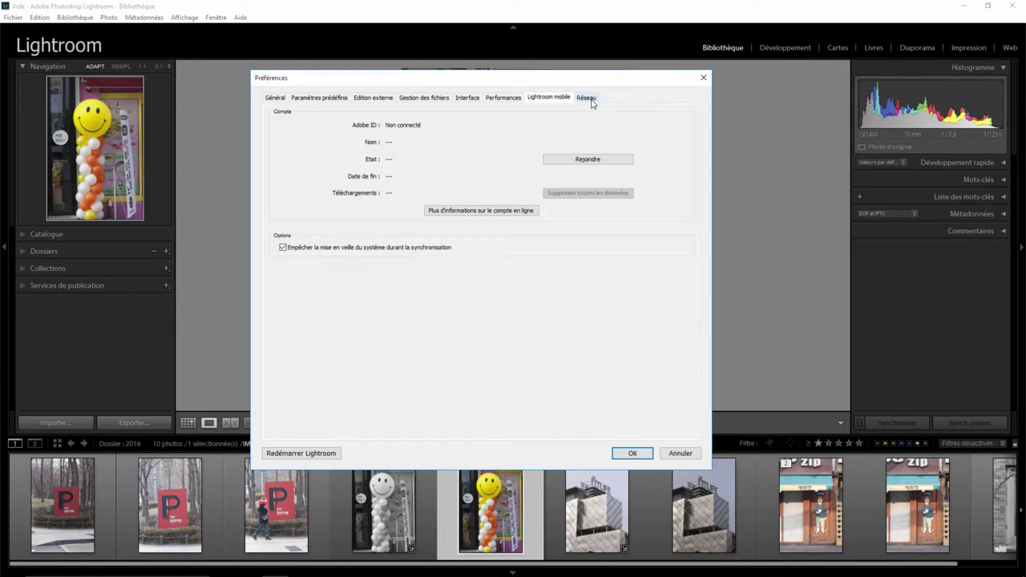
left_click(592, 100)
left_click(559, 100)
left_click(471, 99)
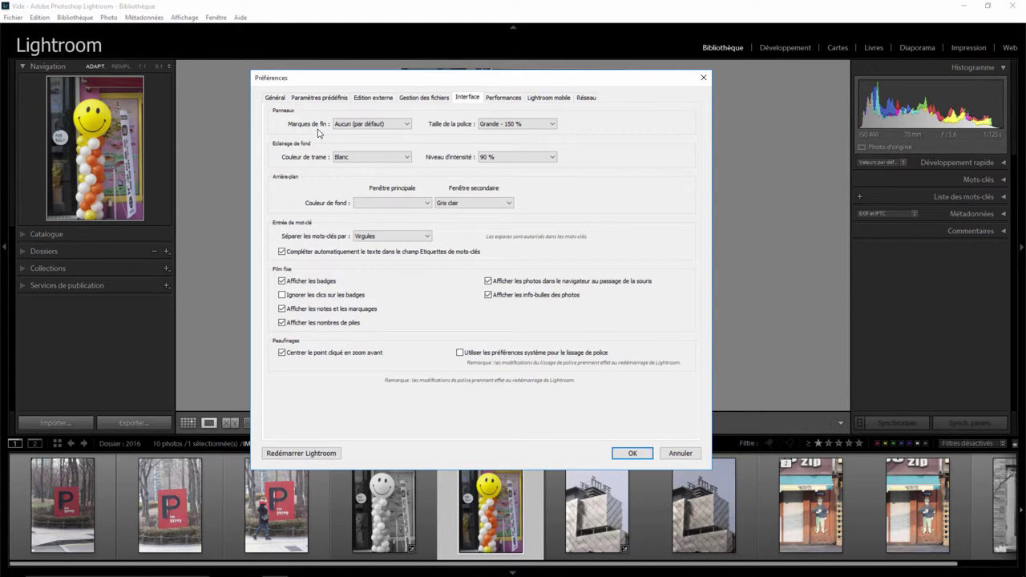
left_click(400, 125)
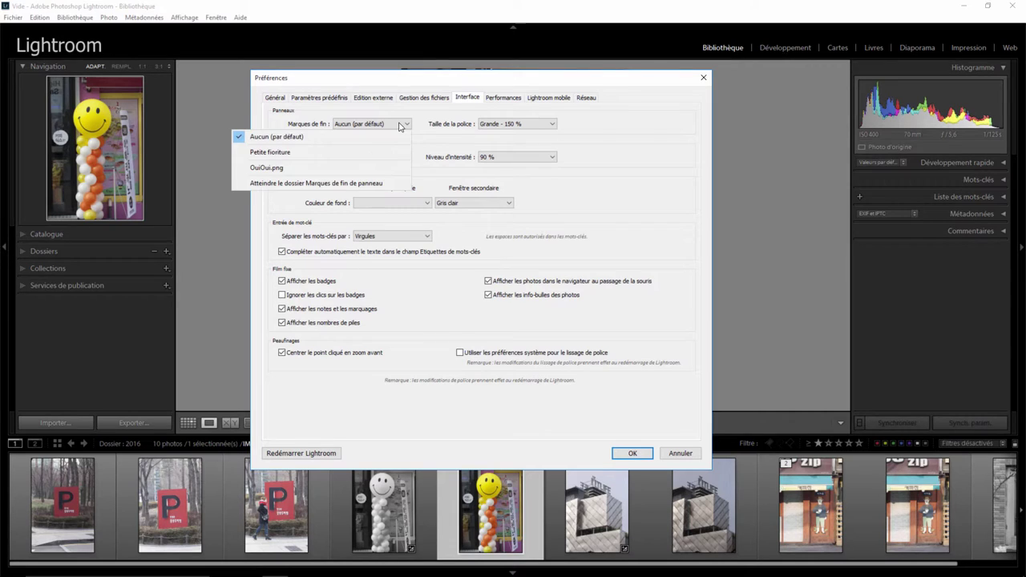
left_click(281, 153)
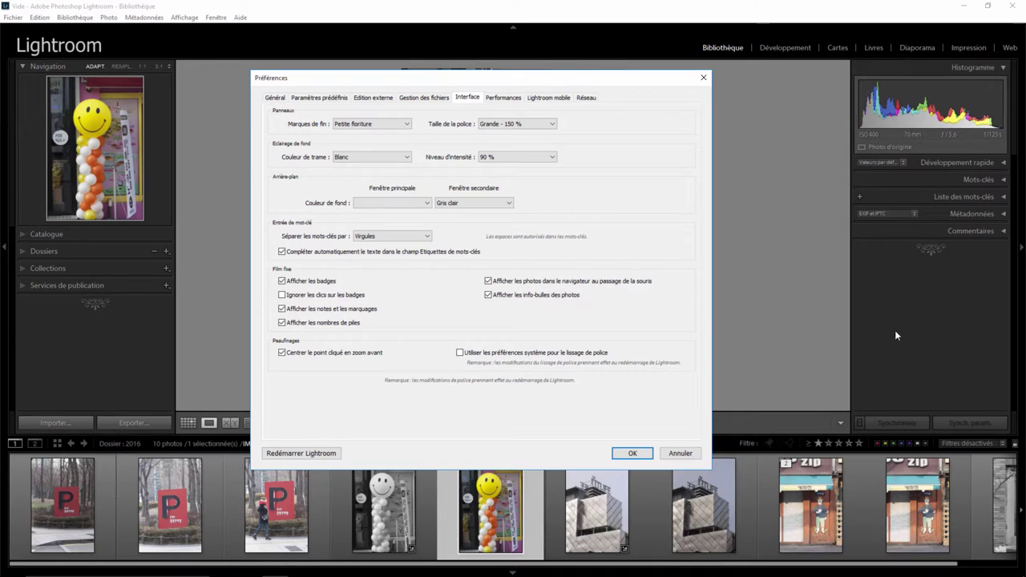
left_click(384, 128)
left_click(295, 176)
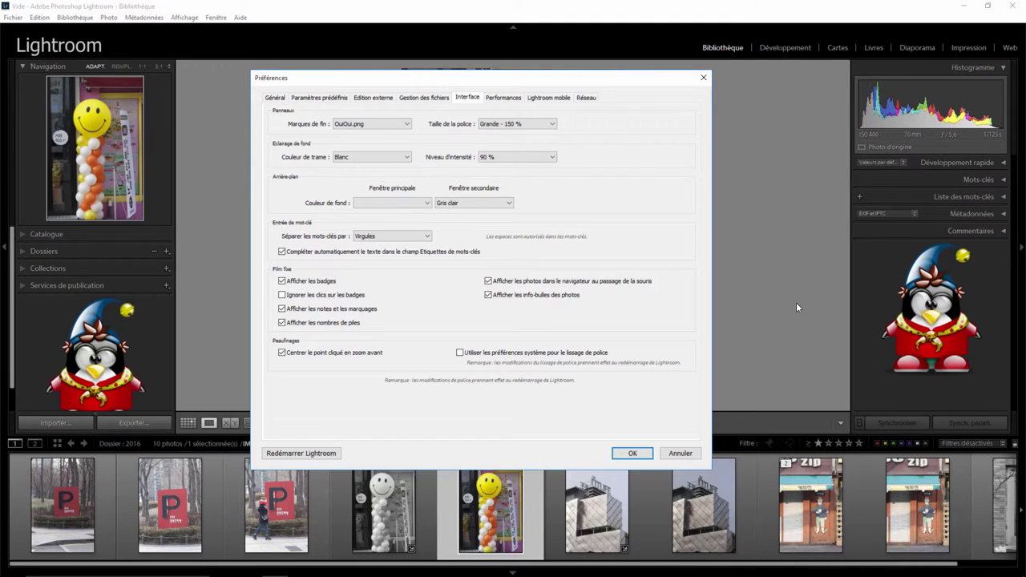
left_click(406, 124)
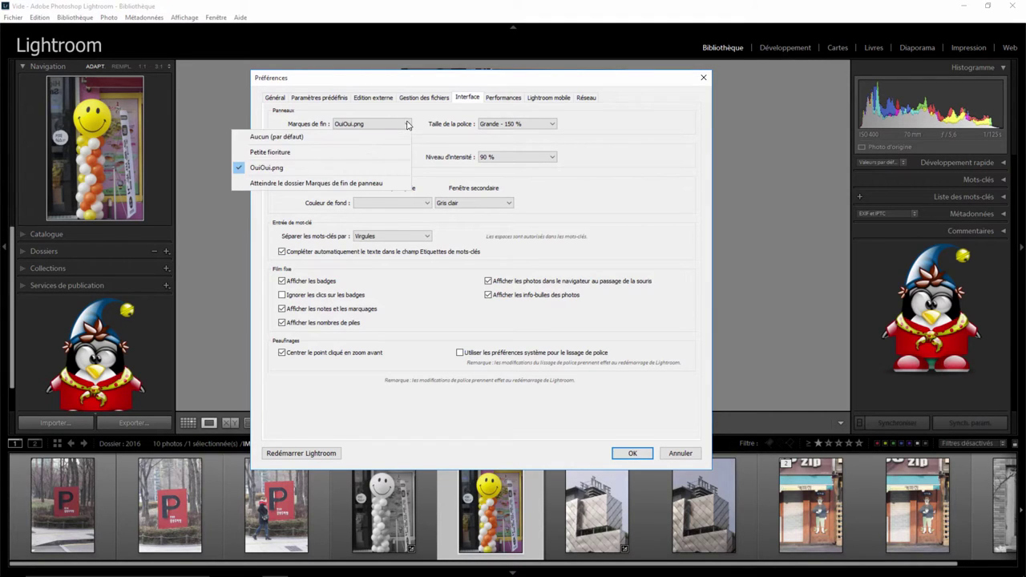
left_click(325, 137)
- Try Automatique panel font size, set it back to Grande - 150 %, and restart Lightroom
left_click(543, 125)
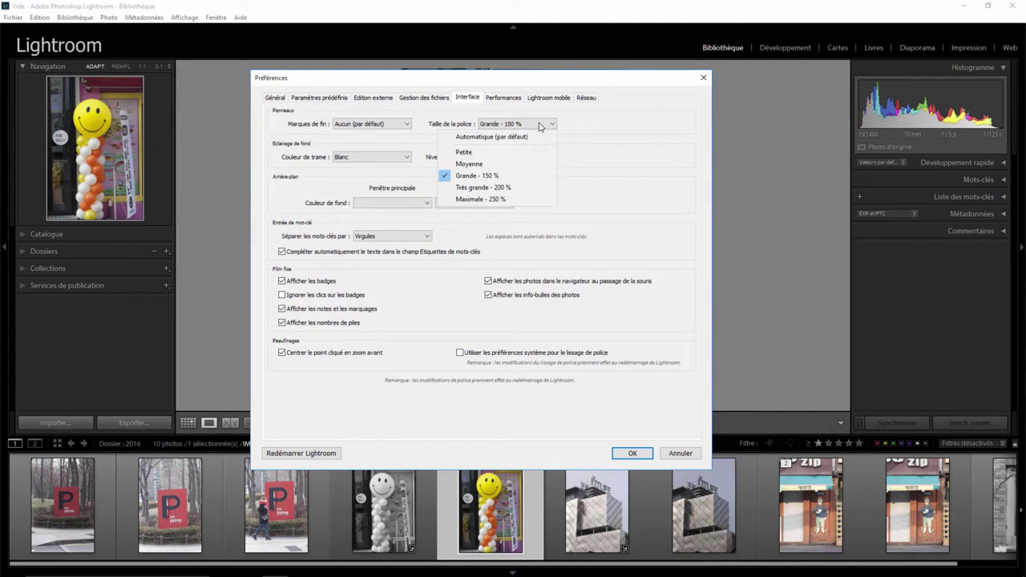
left_click(489, 137)
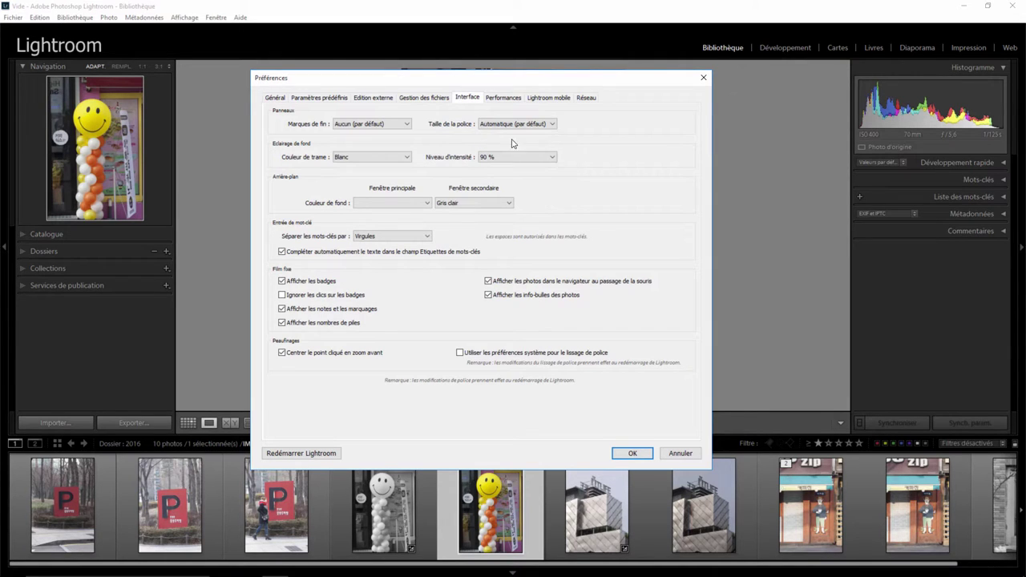
left_click(552, 125)
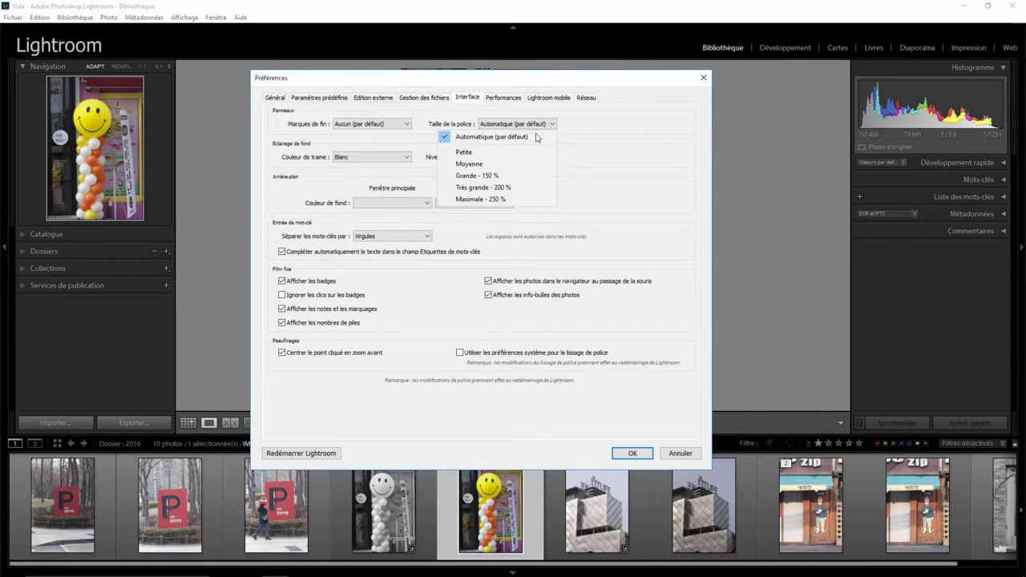
left_click(492, 177)
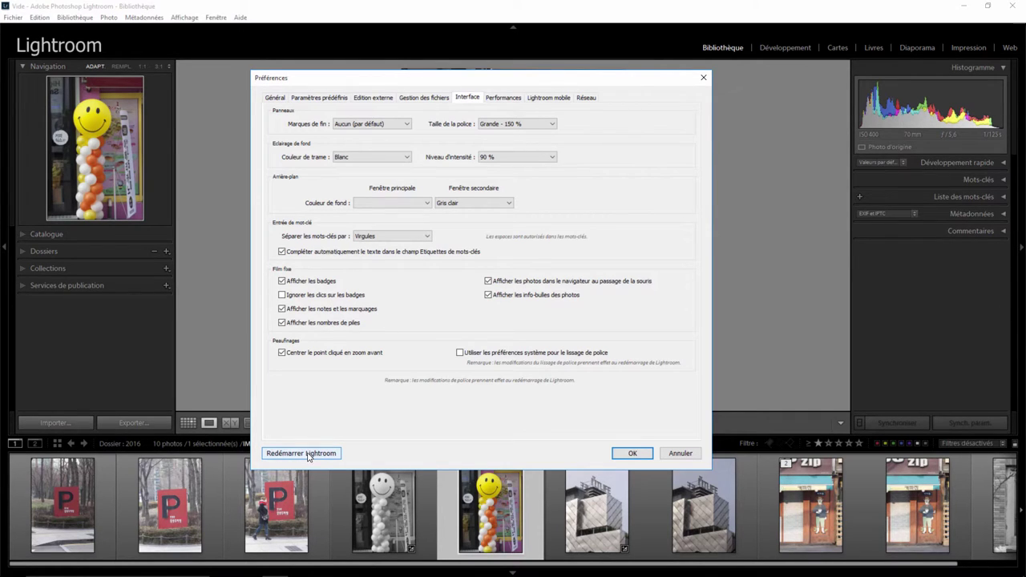
left_click(307, 453)
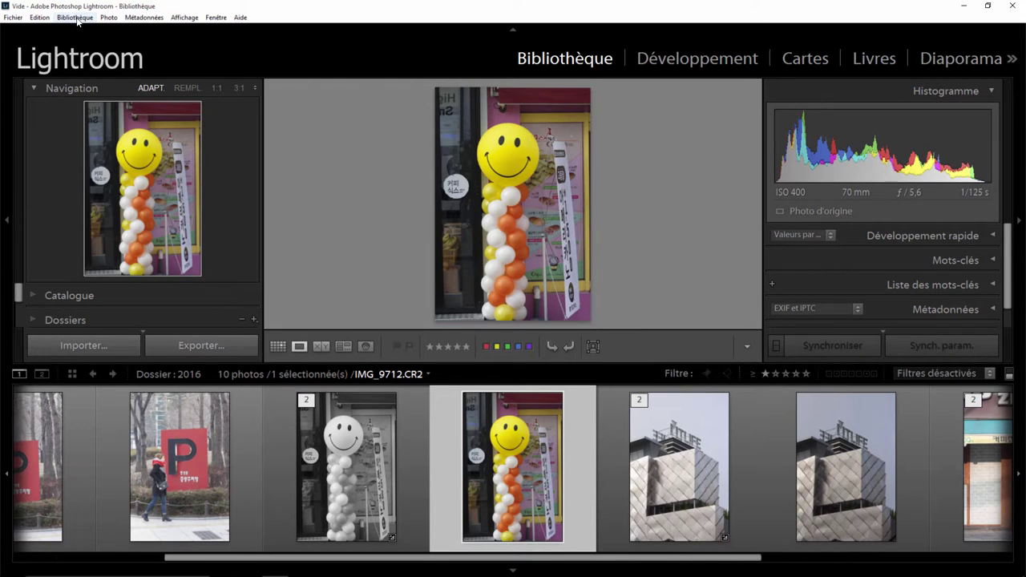
- Set Taille de la police to Automatique (par défaut) in Preferences and restart Lightroom
left_click(40, 17)
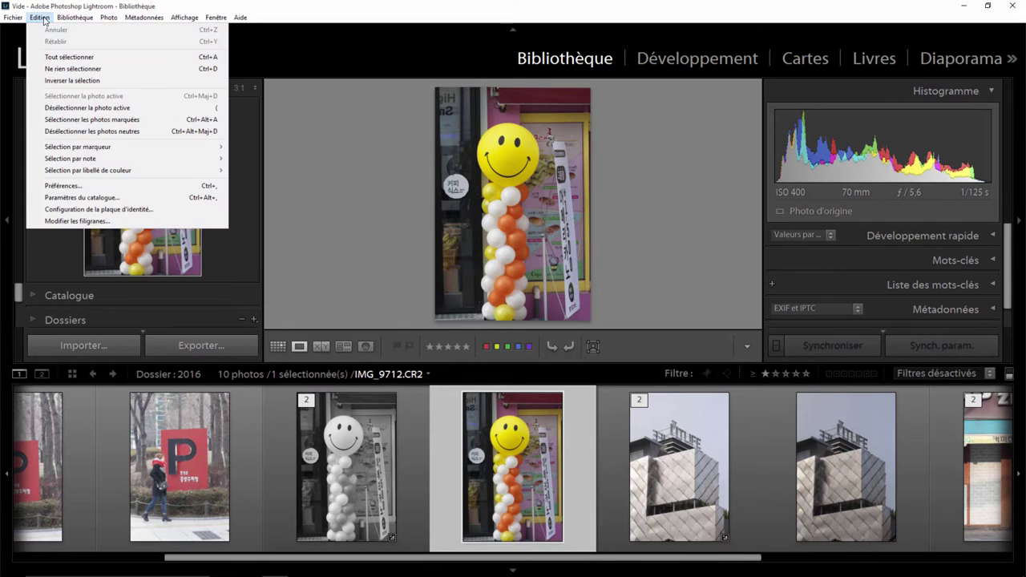
left_click(62, 185)
left_click(671, 76)
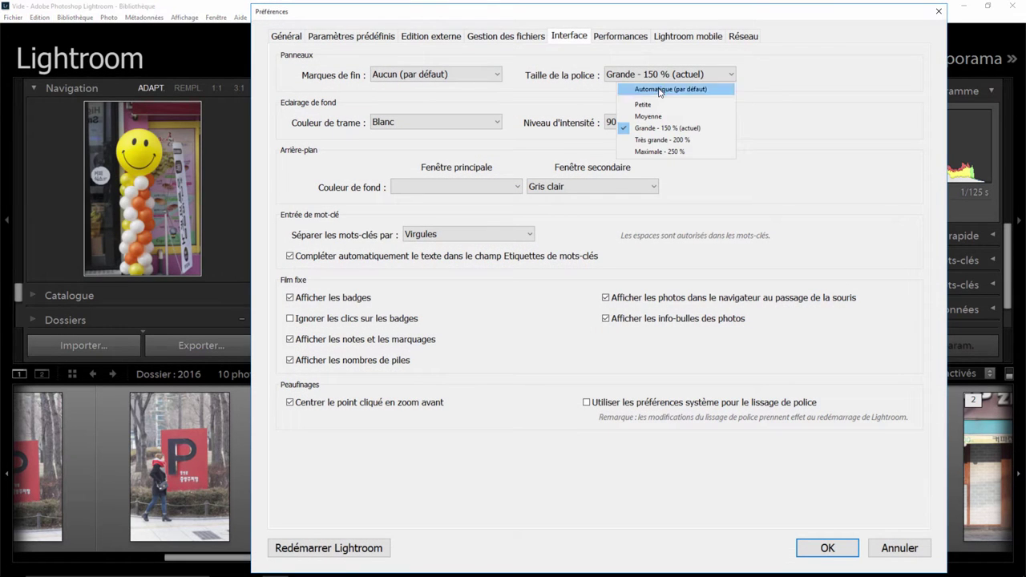
left_click(658, 87)
left_click(336, 548)
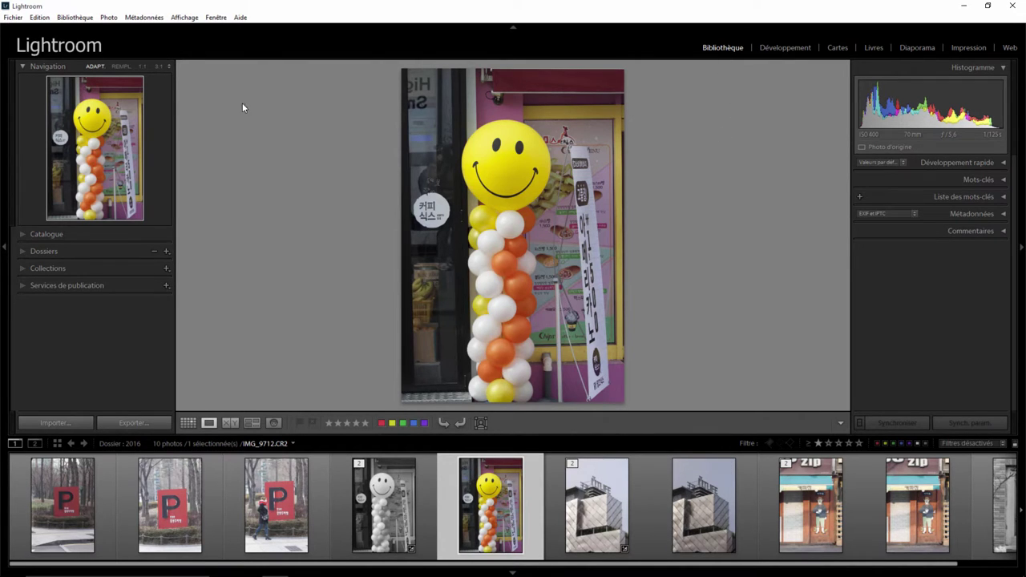
- Keep Couleur de trame on Blanc, set Niveau d'intensité to 70 %, and confirm Preferences
left_click(69, 18)
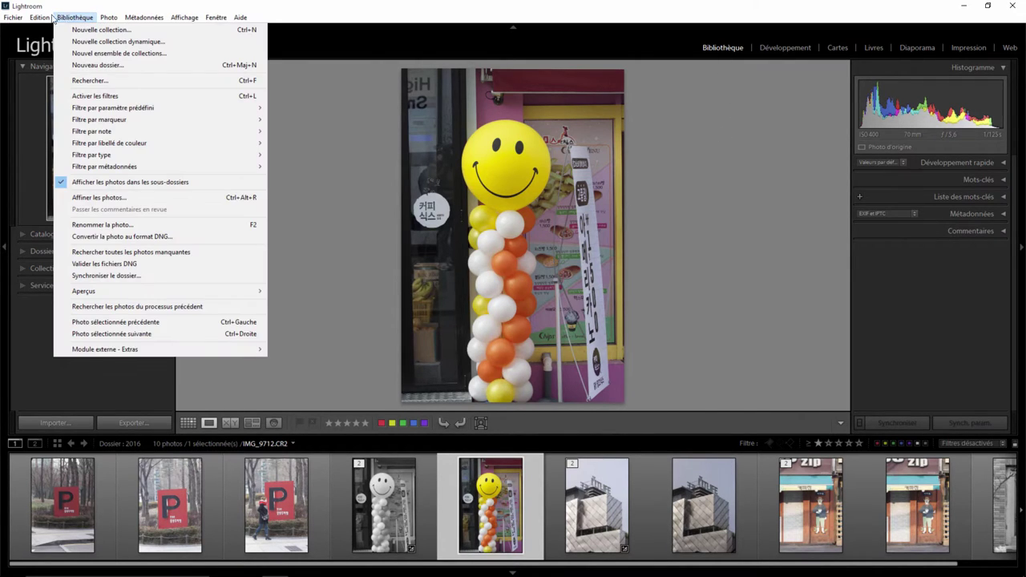
mouse_move(40, 17)
left_click(75, 184)
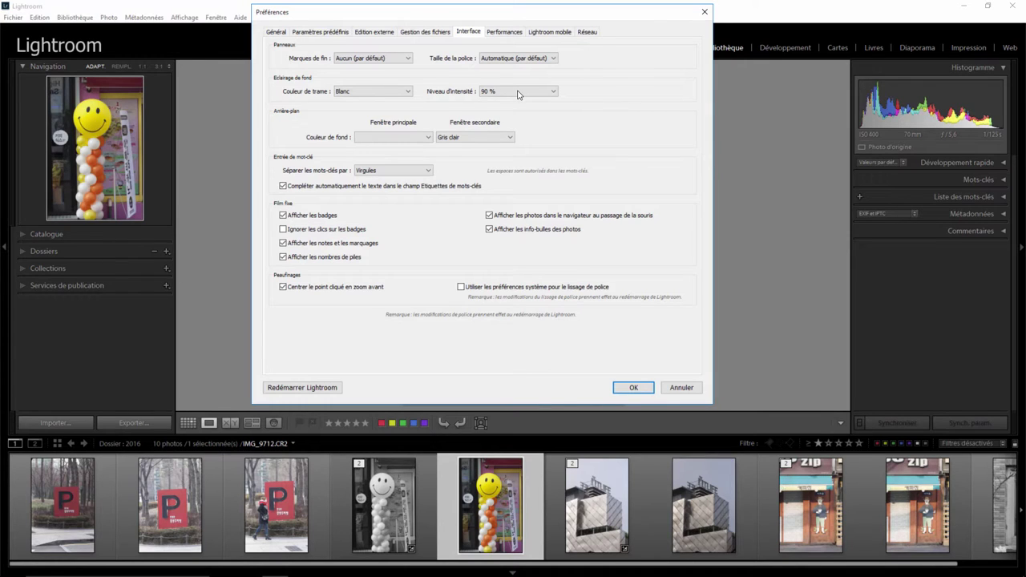
left_click(386, 93)
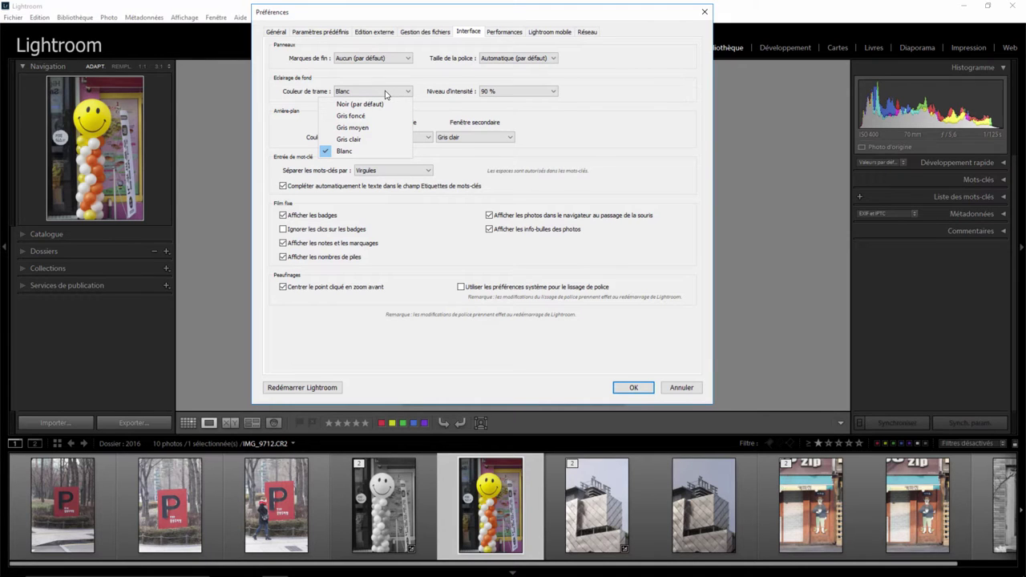
left_click(360, 151)
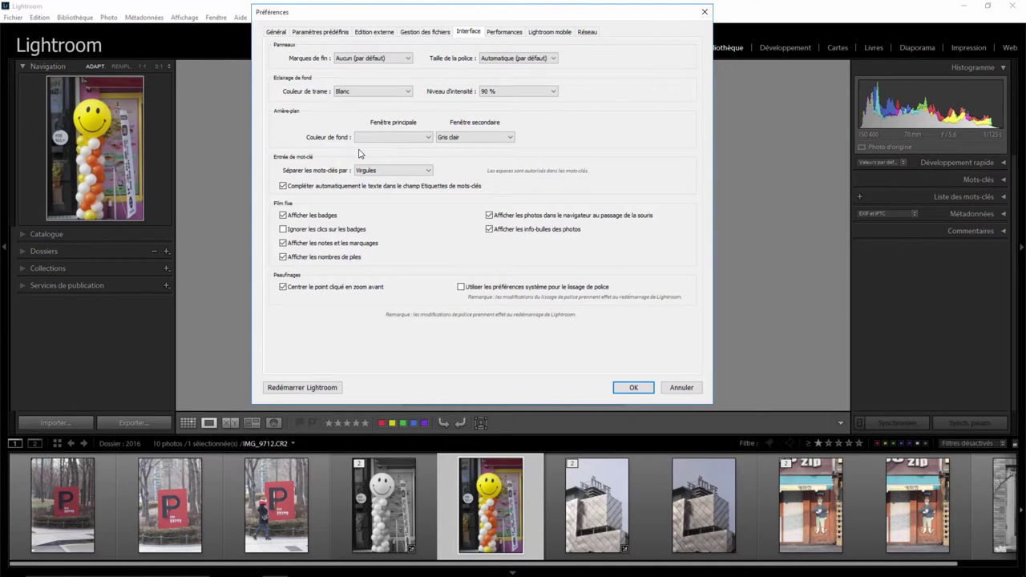
left_click(525, 92)
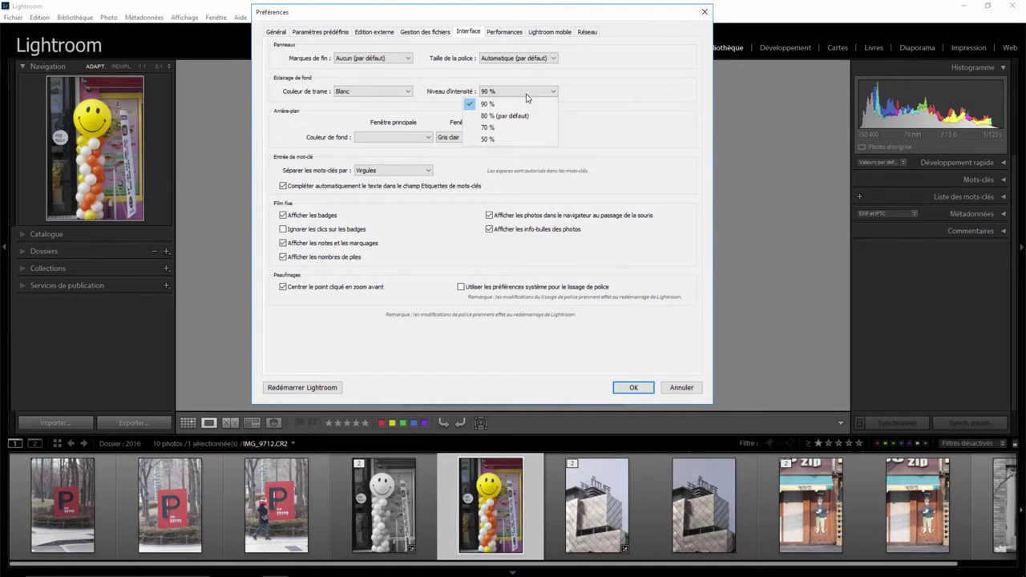
left_click(490, 128)
left_click(633, 387)
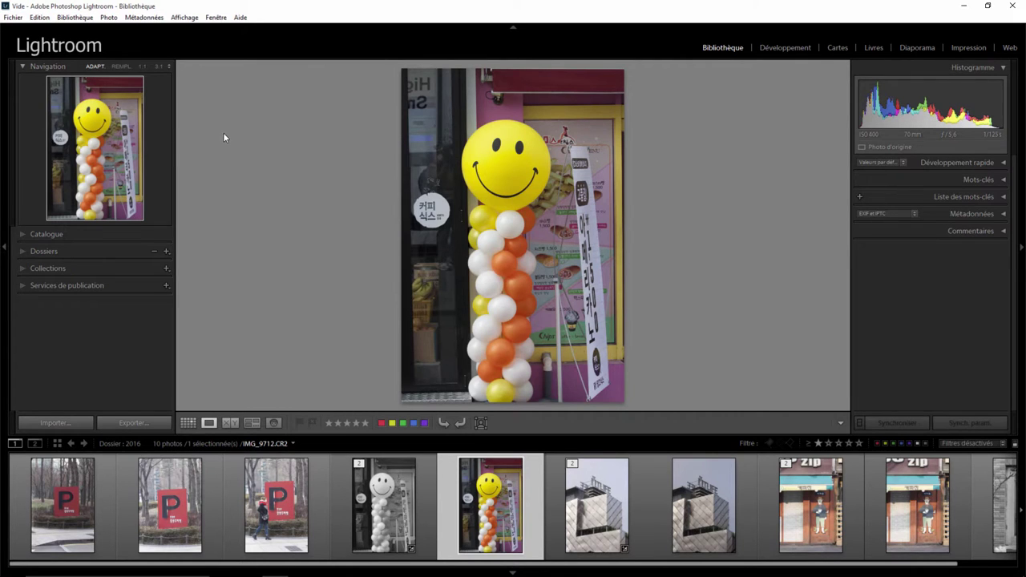
- Switch the view to Lights Dim, then Lights Out, from the menu
left_click(216, 18)
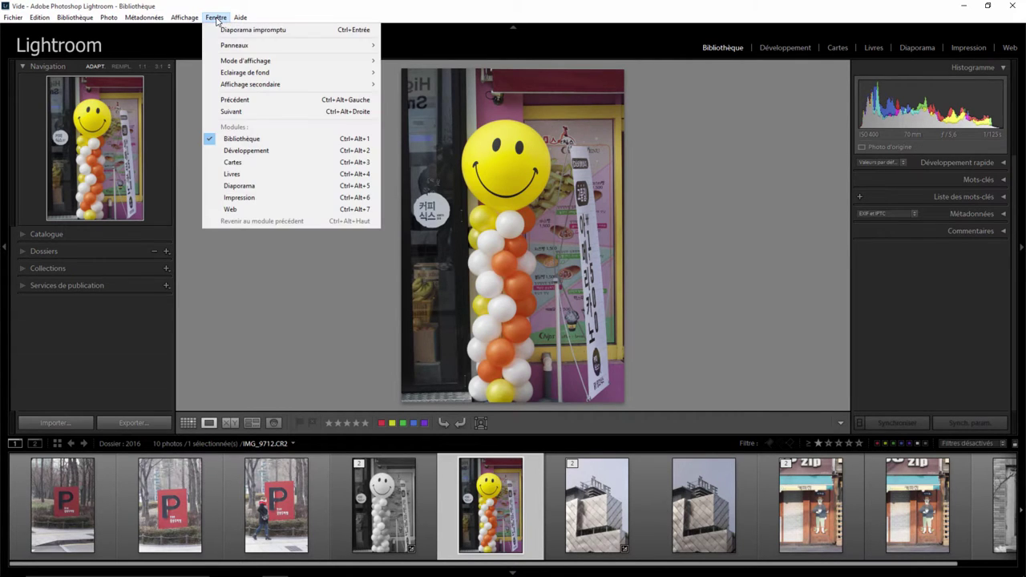
mouse_move(244, 72)
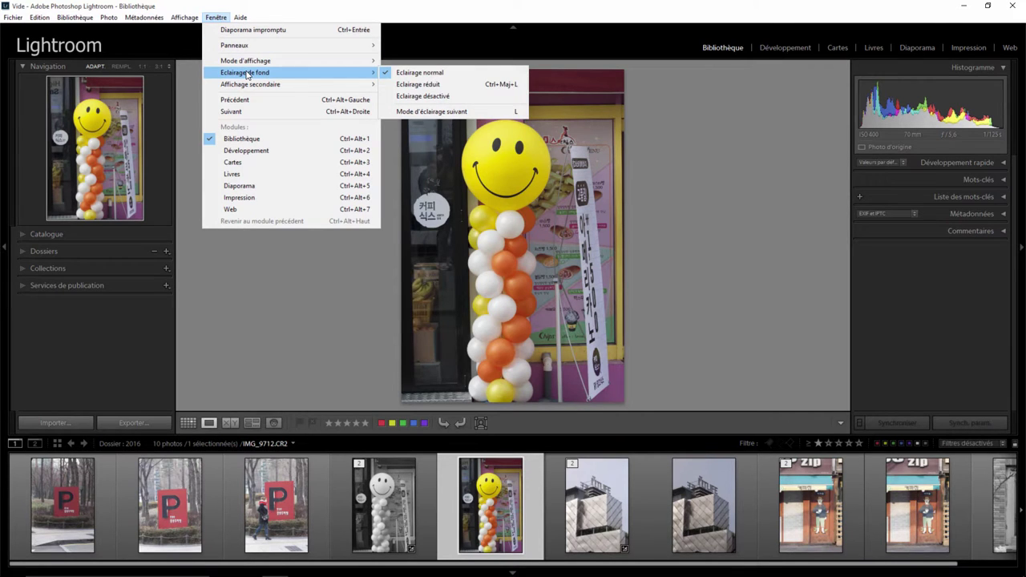
left_click(427, 87)
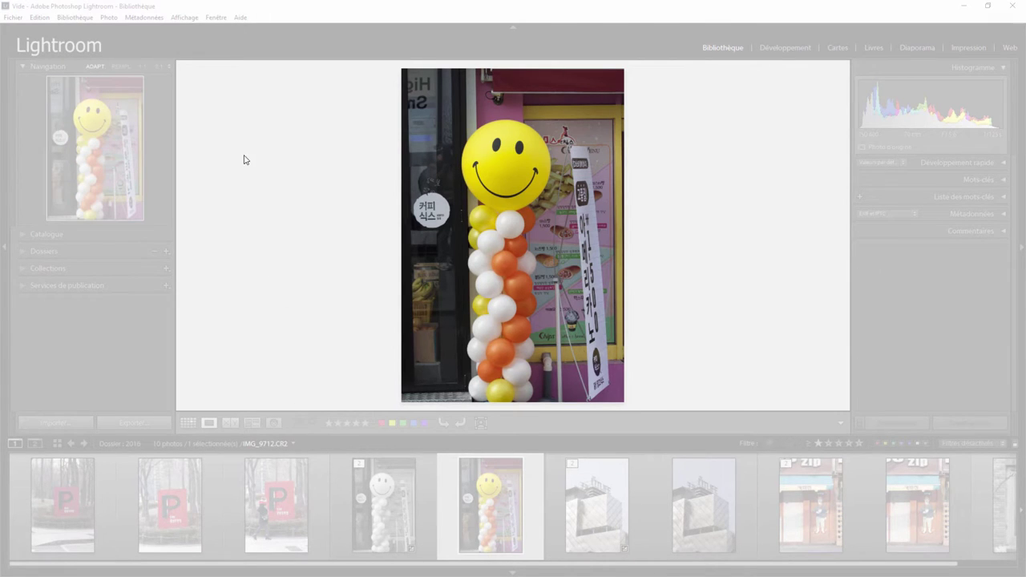
left_click(216, 17)
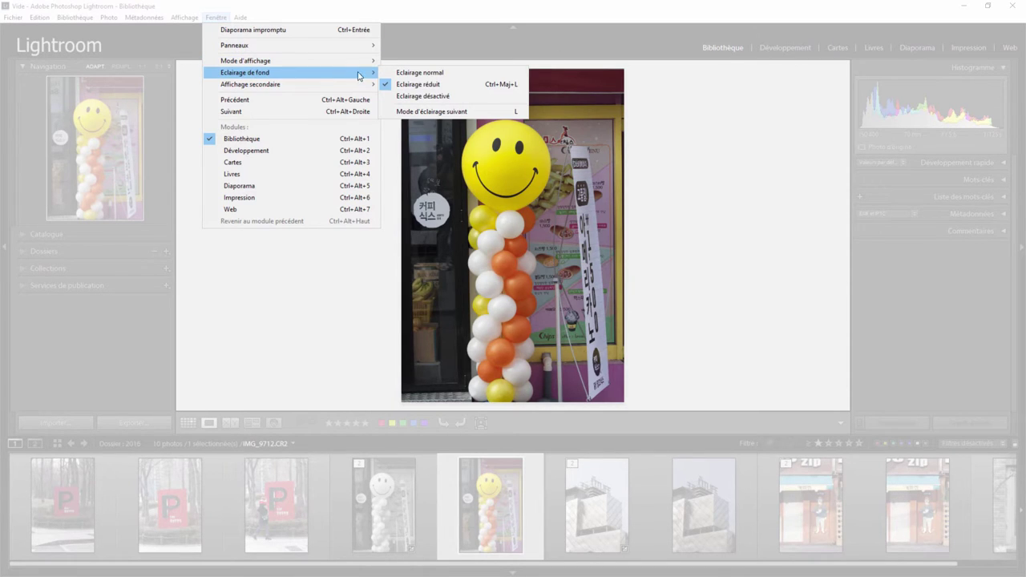
left_click(413, 97)
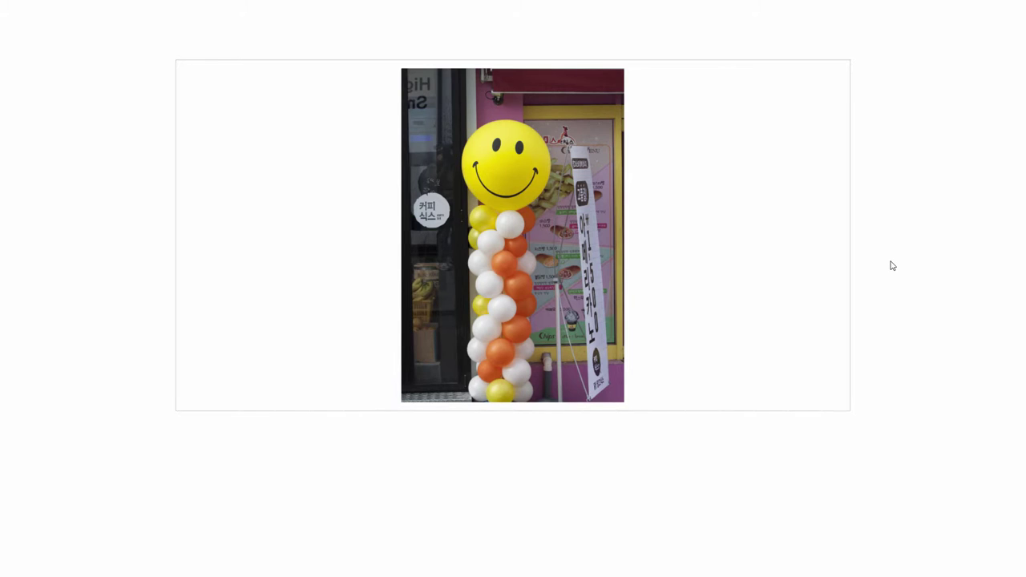
- Use the L key to cycle normal, dimmed, then white lights-out around the photo
key("l")
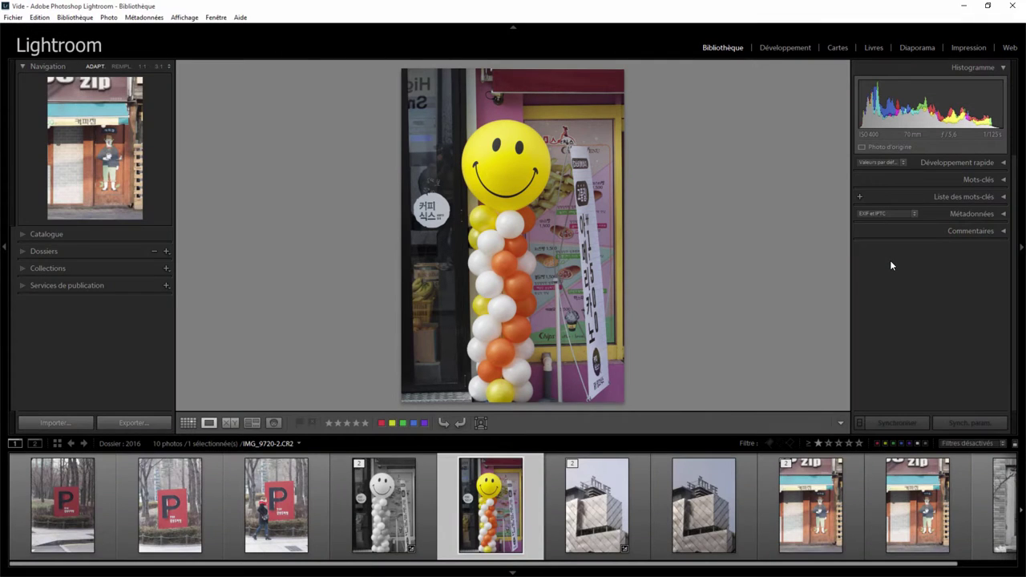
key("l")
key("l")
key("l")
key("l")
key("l")
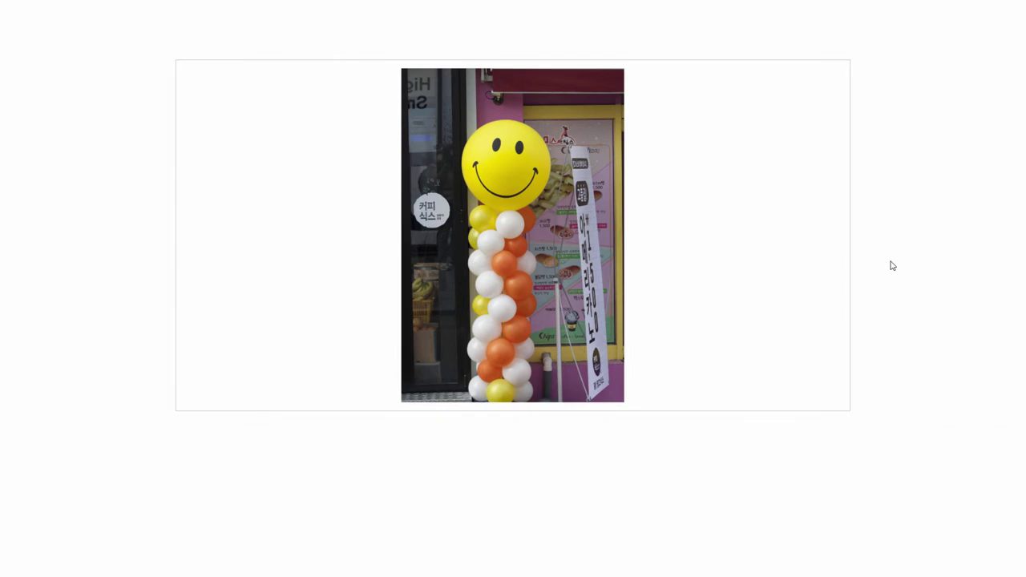
key("l")
key("l")
key("l")
key("l")
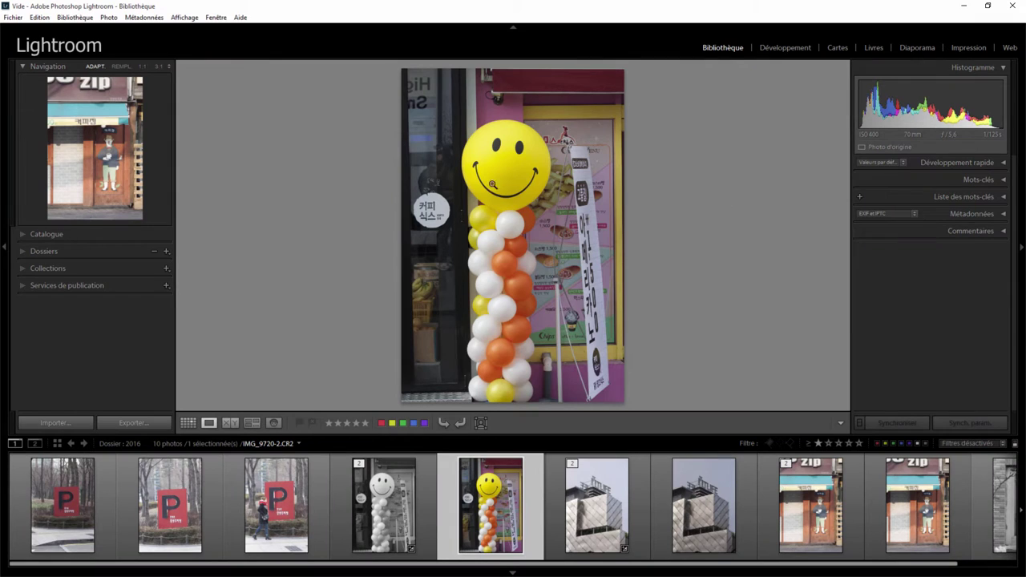
- Change Couleur de trame from Blanc to Gris foncé, confirm, and dim lights with L
left_click(39, 18)
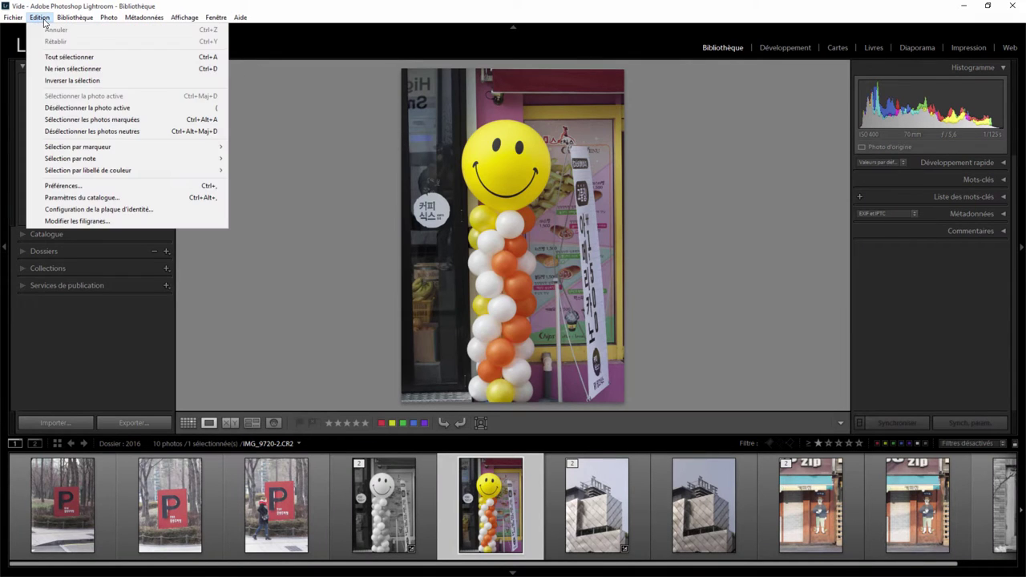
left_click(76, 185)
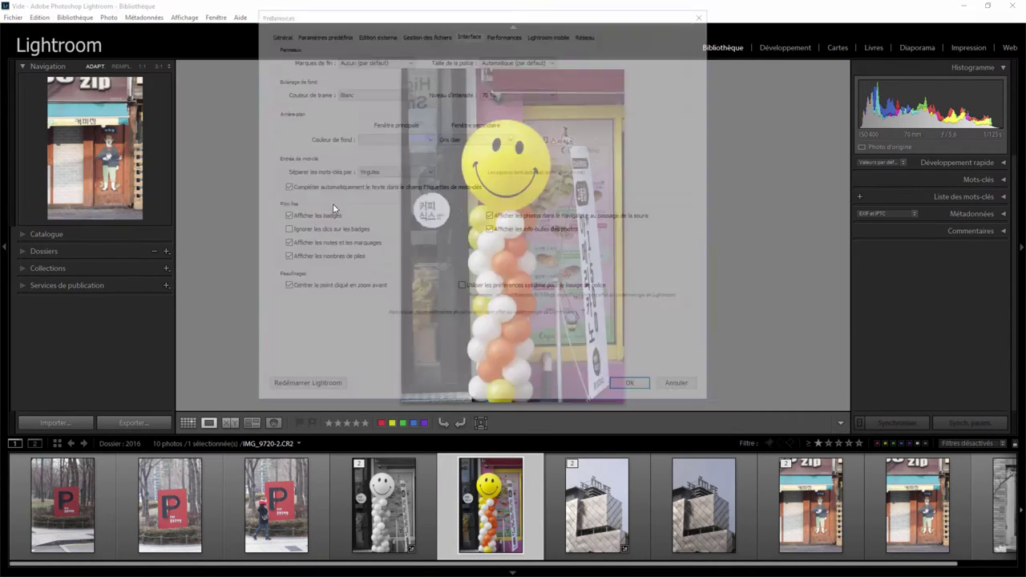
left_click(372, 91)
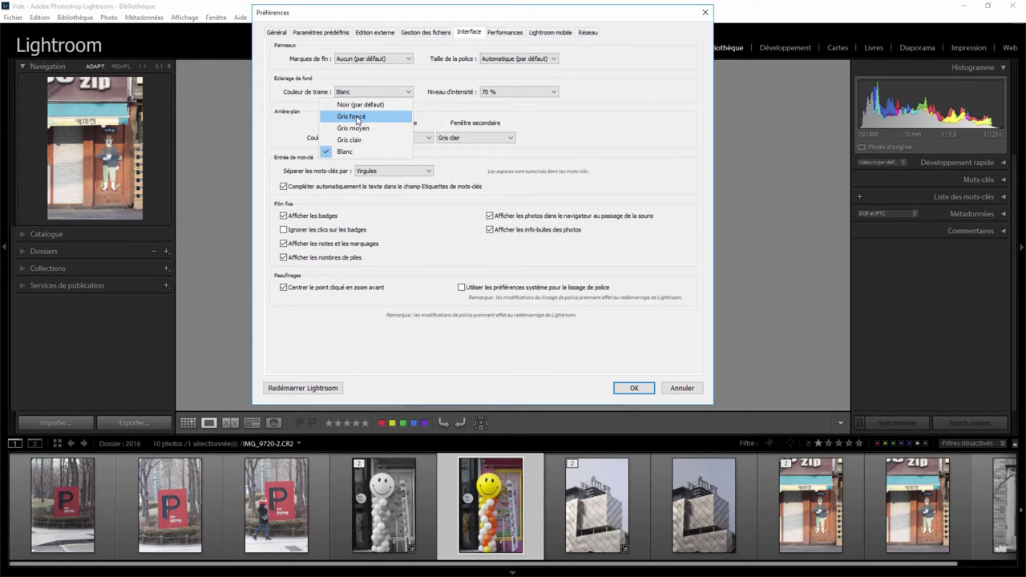
left_click(358, 118)
left_click(632, 388)
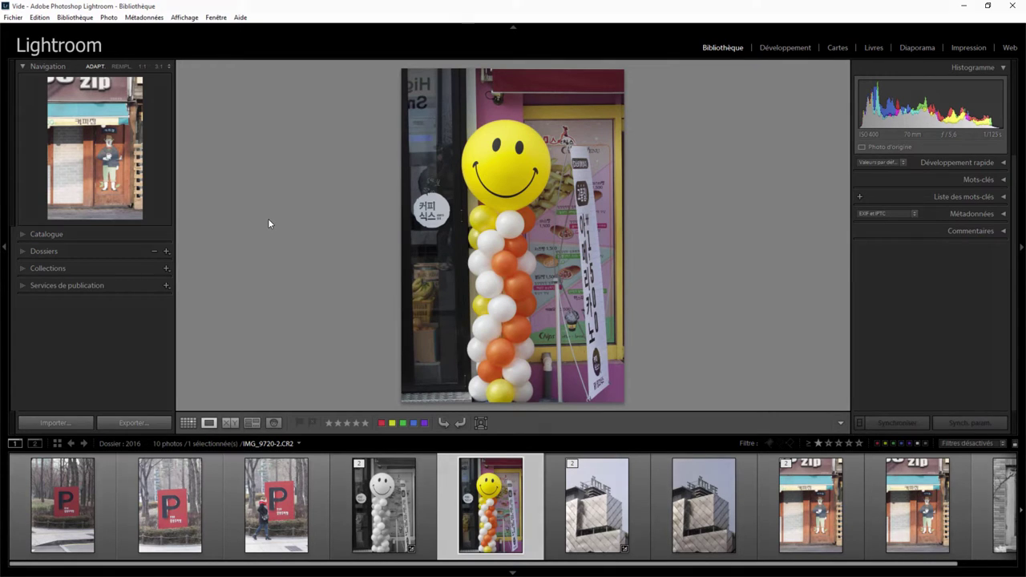
key("l")
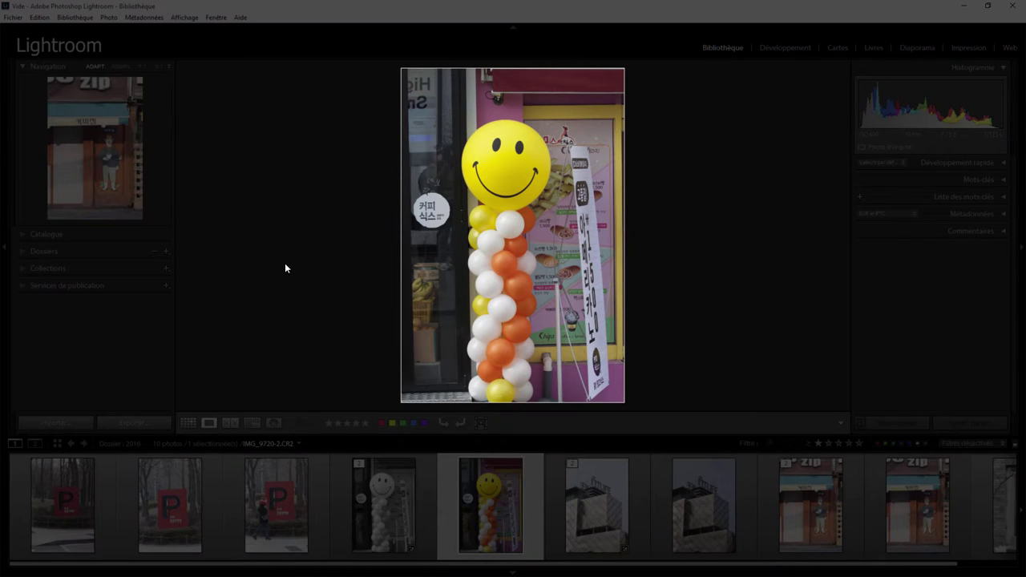
- Select the B&W balloon photo in the filmstrip and cycle L through lights-out back to normal
left_click(389, 521)
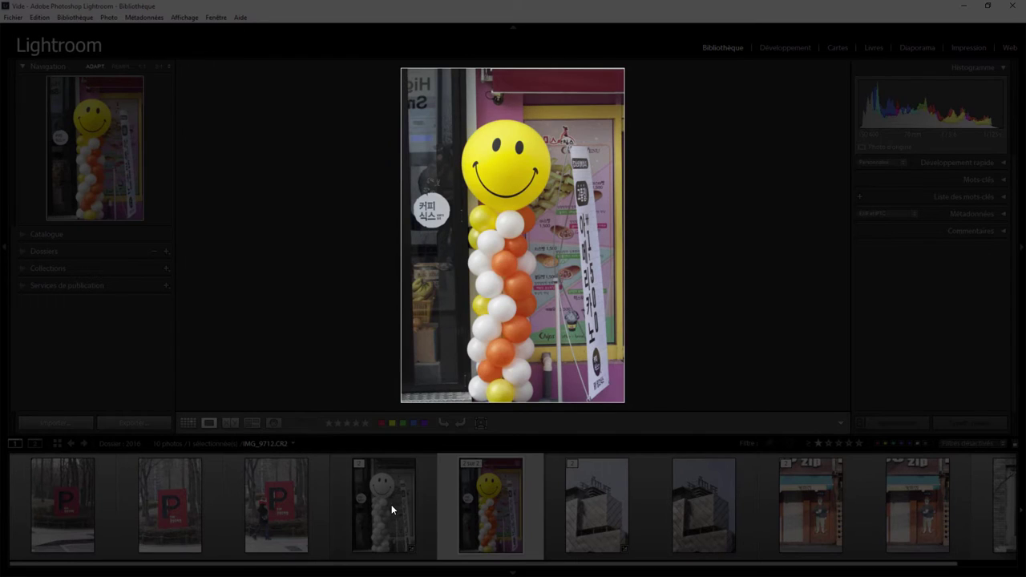
left_click(591, 504)
left_click(505, 503)
left_click(399, 493)
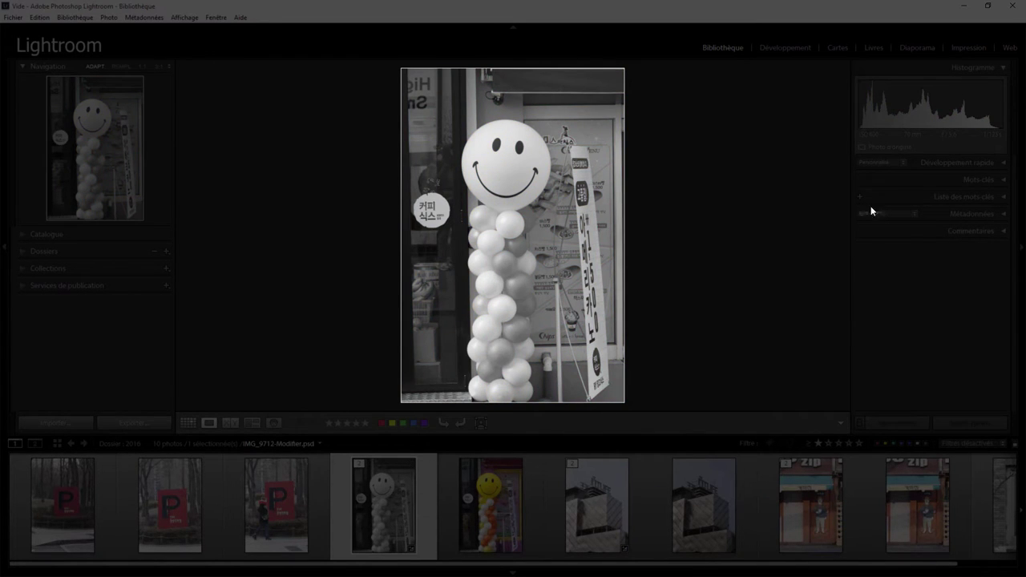
key("l")
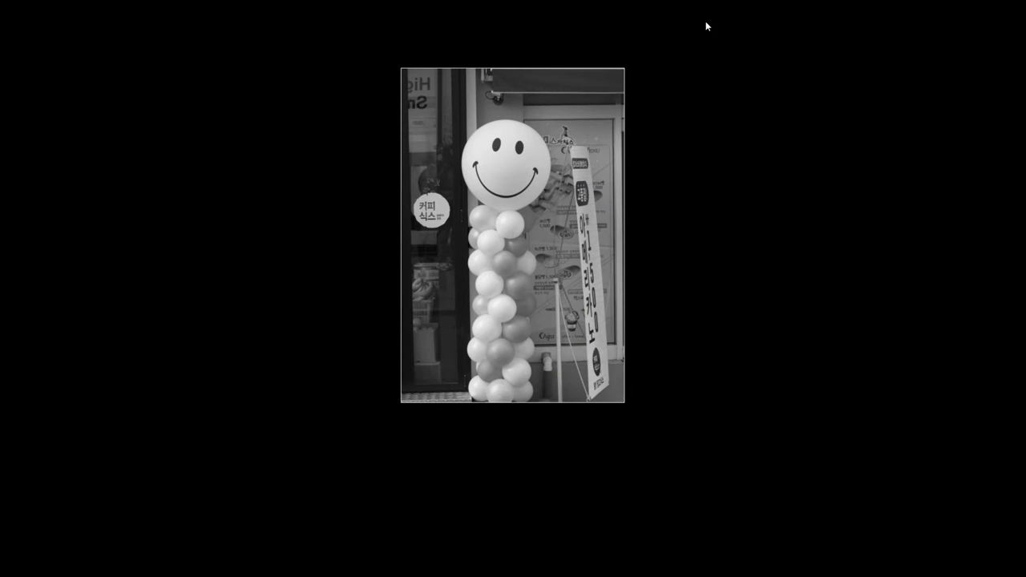
key("l")
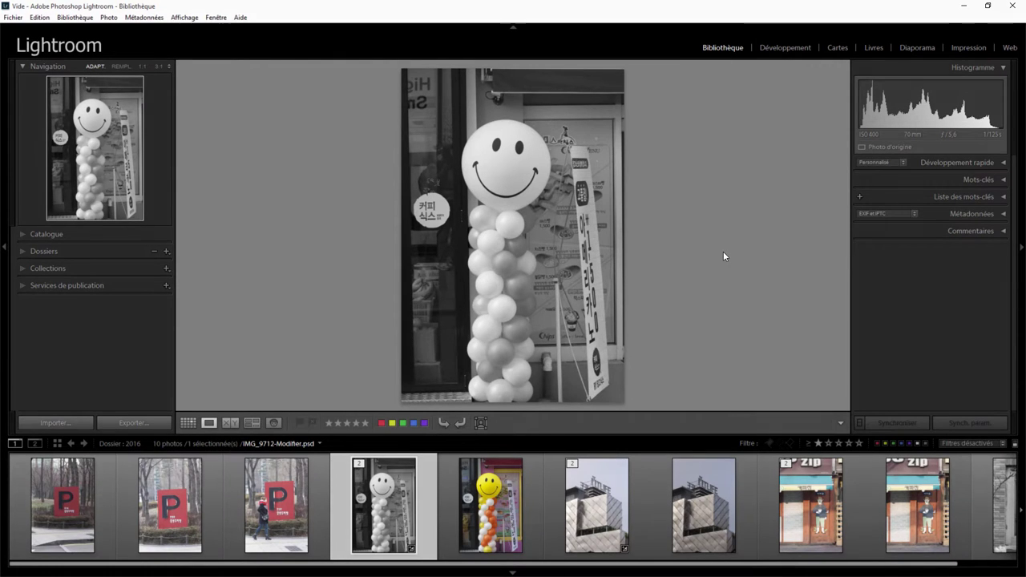
key("l")
key("l")
key("l")
- Set the Fenêtre principale background to Blanc and move Preferences aside to preview it
left_click(39, 17)
left_click(63, 190)
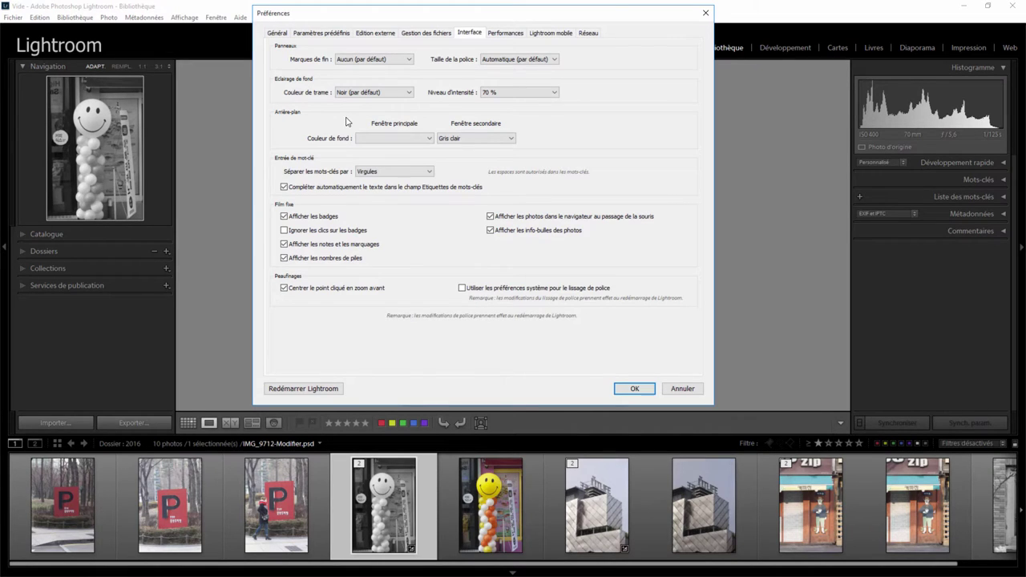
left_click(430, 138)
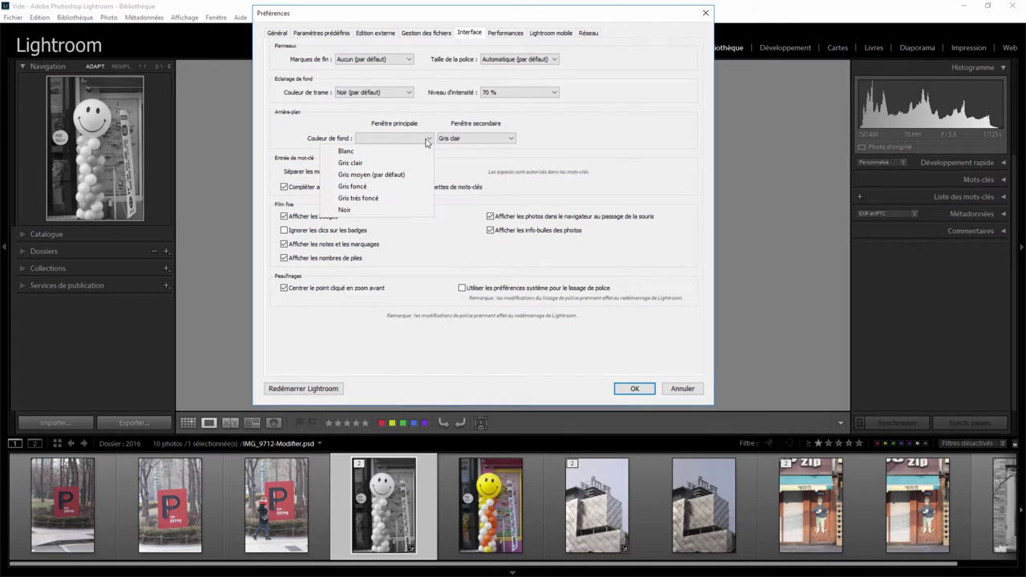
left_click(385, 151)
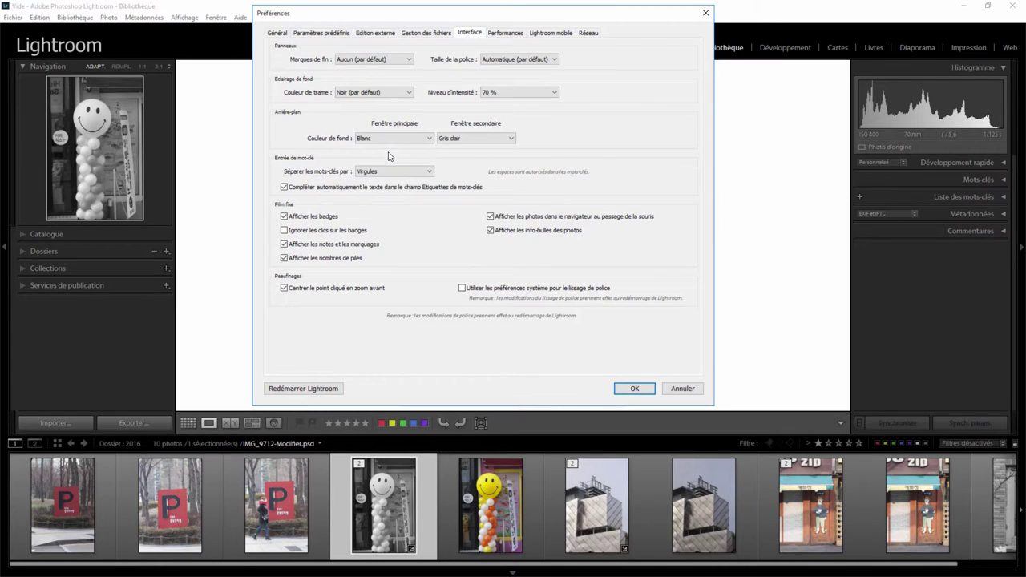
mouse_move(633, 14)
left_mouse_down()
mouse_move(946, 176)
mouse_move(943, 225)
left_mouse_up()
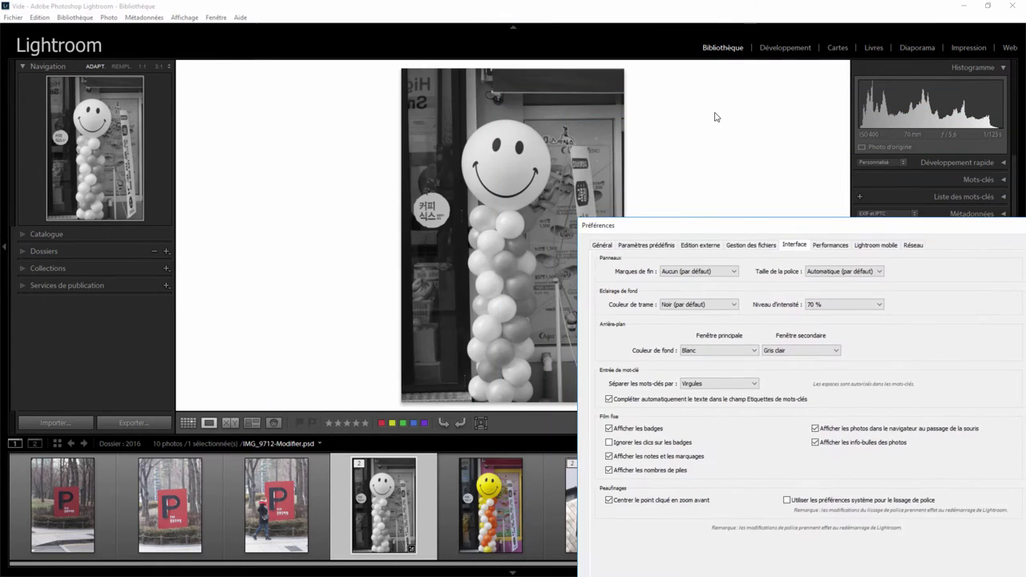
- Try Gris clair, settle on Gris foncé for the main background, and confirm Preferences
left_click(721, 350)
left_click(708, 375)
left_click(718, 352)
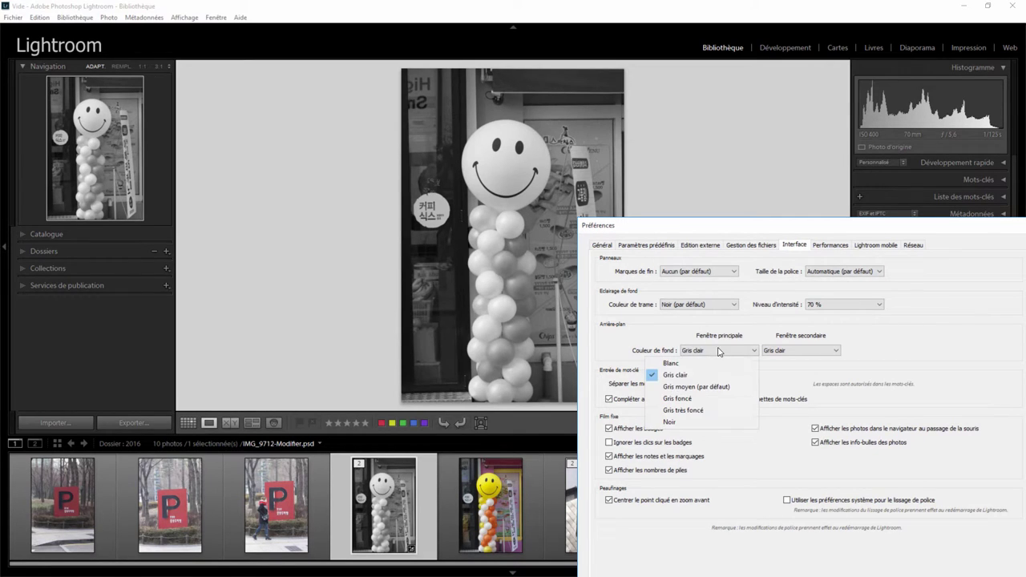
left_click(691, 398)
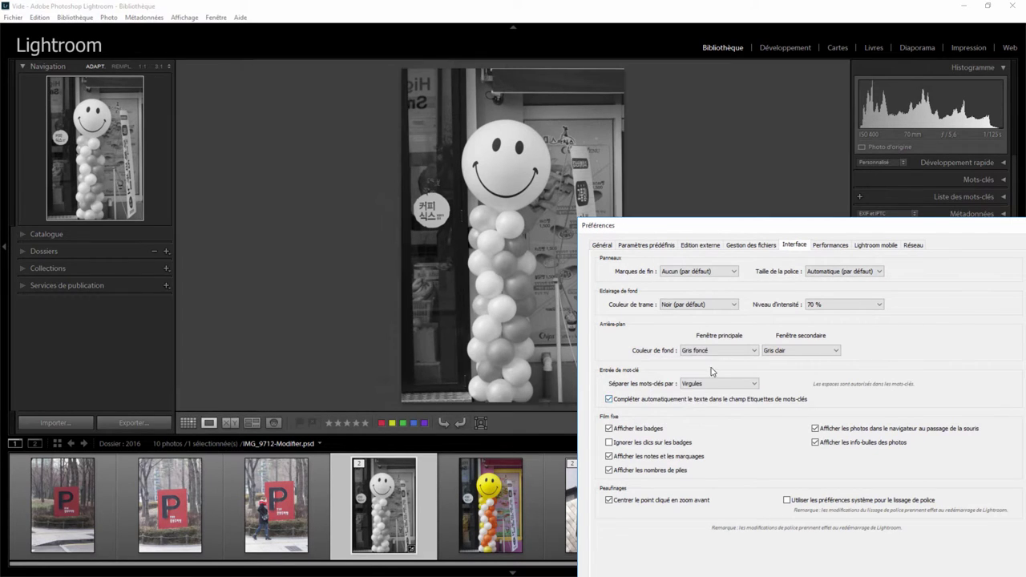
left_click_drag(762, 227, 439, 145)
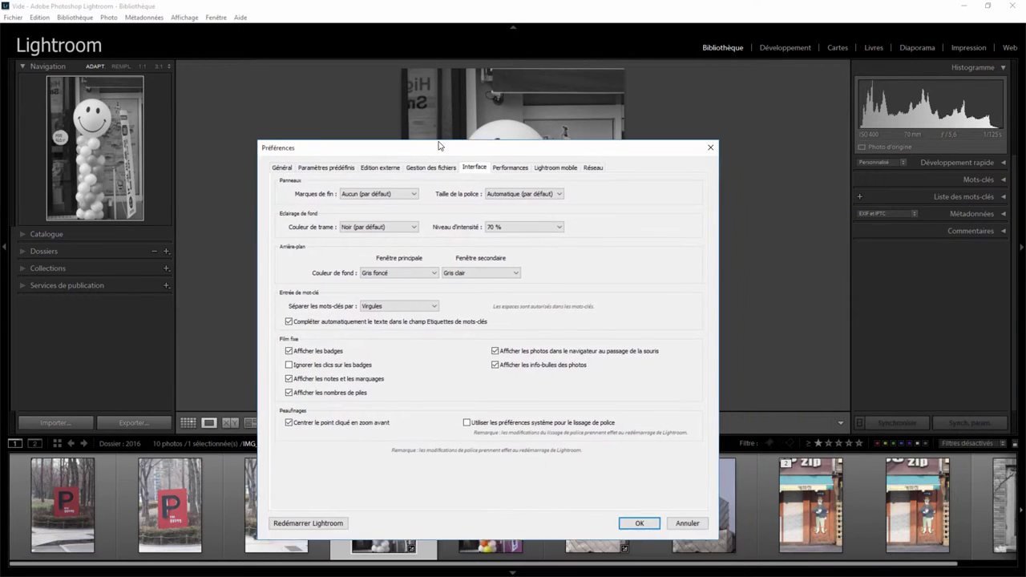
left_click(639, 521)
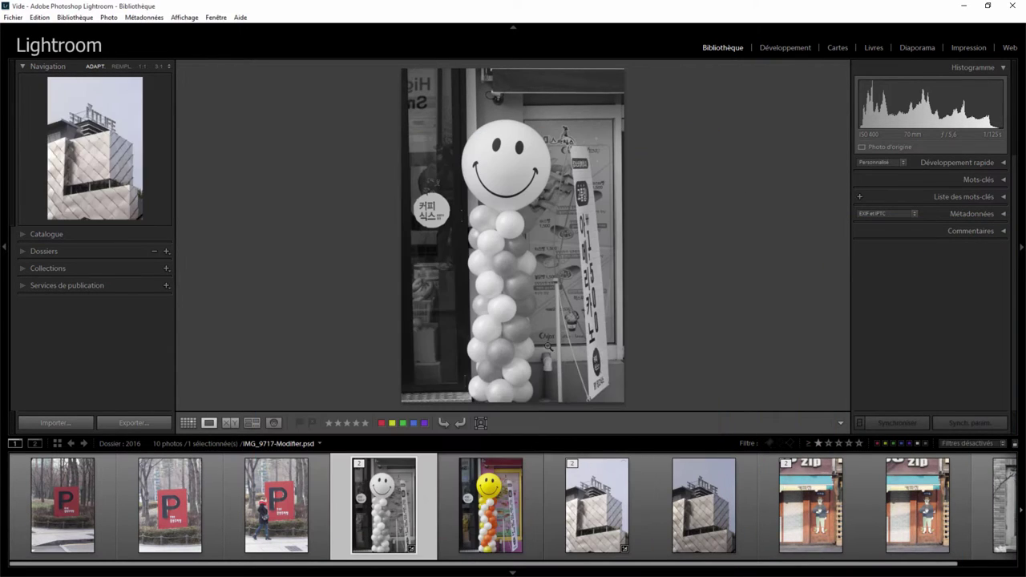
- Use the background right-click menu to set Gris clair, then Blanc, behind the photo
right_click(273, 174)
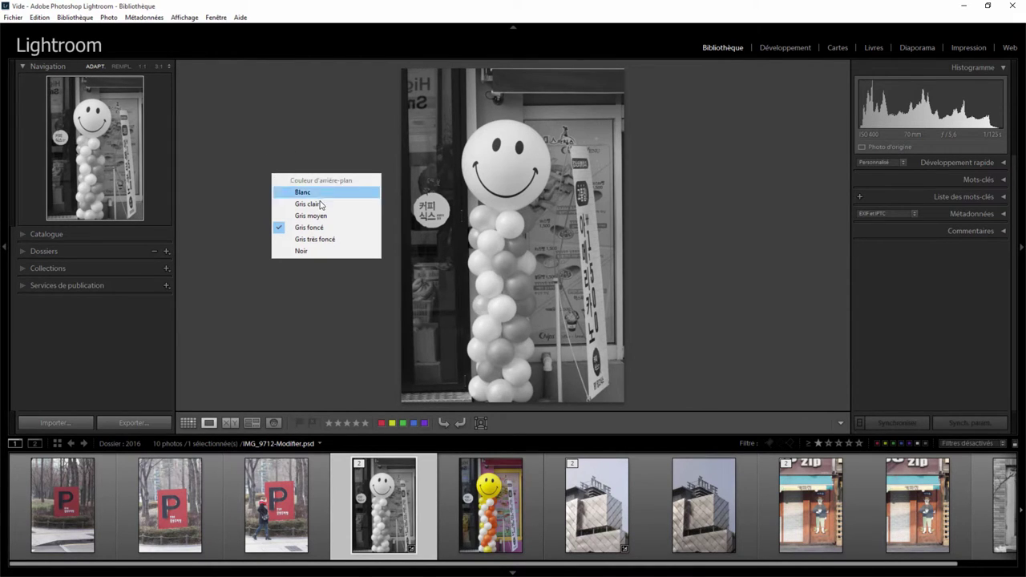
left_click(309, 203)
right_click(292, 159)
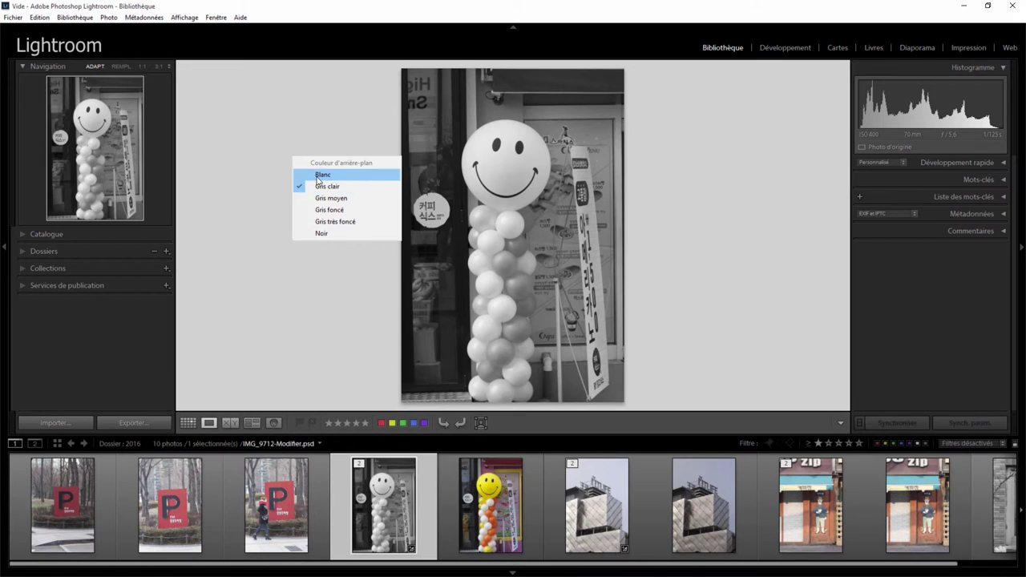
left_click(323, 175)
- Check the Blanc background setting in Preferences and cancel without changes
left_click(39, 17)
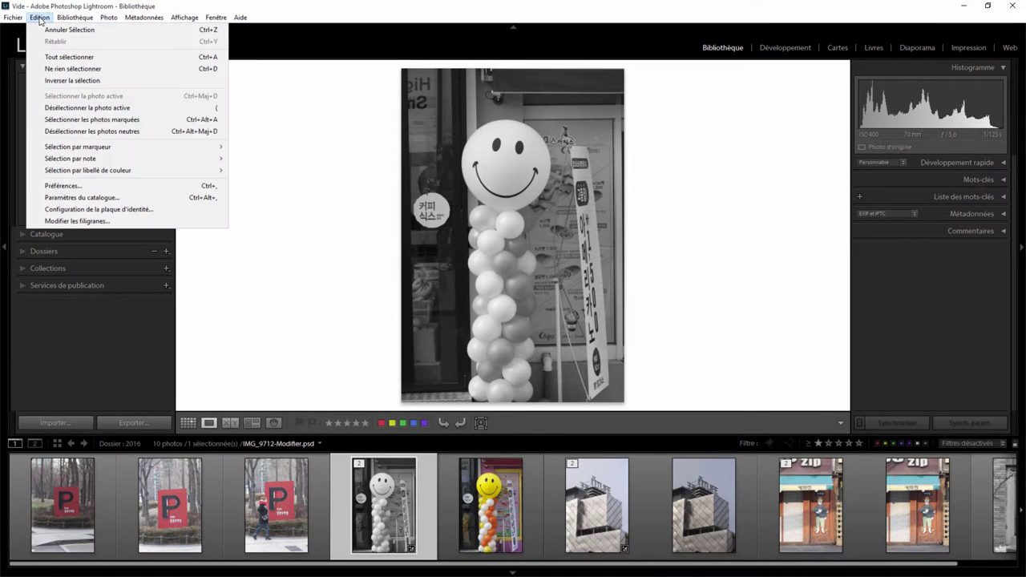
left_click(72, 193)
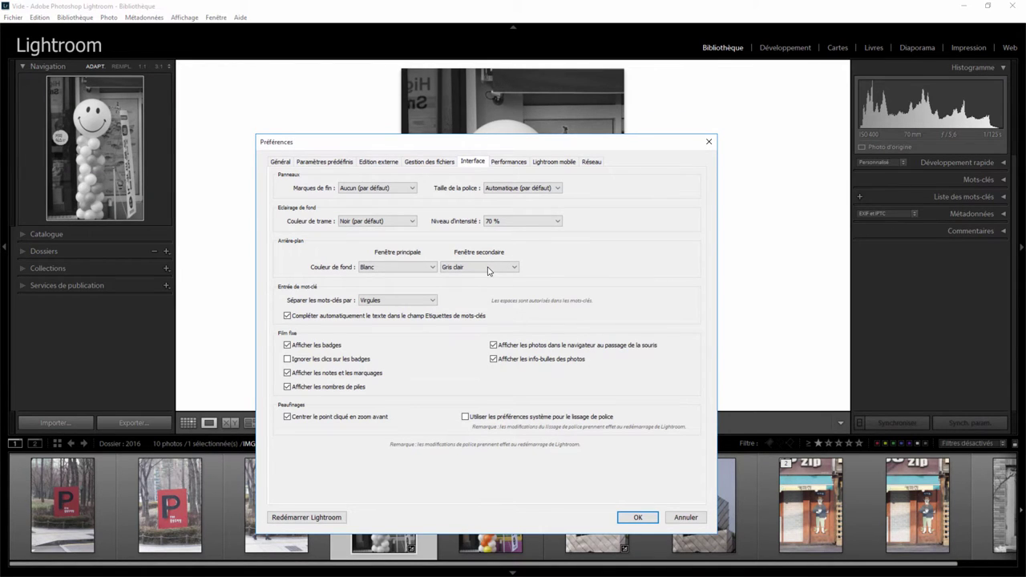
left_click(685, 516)
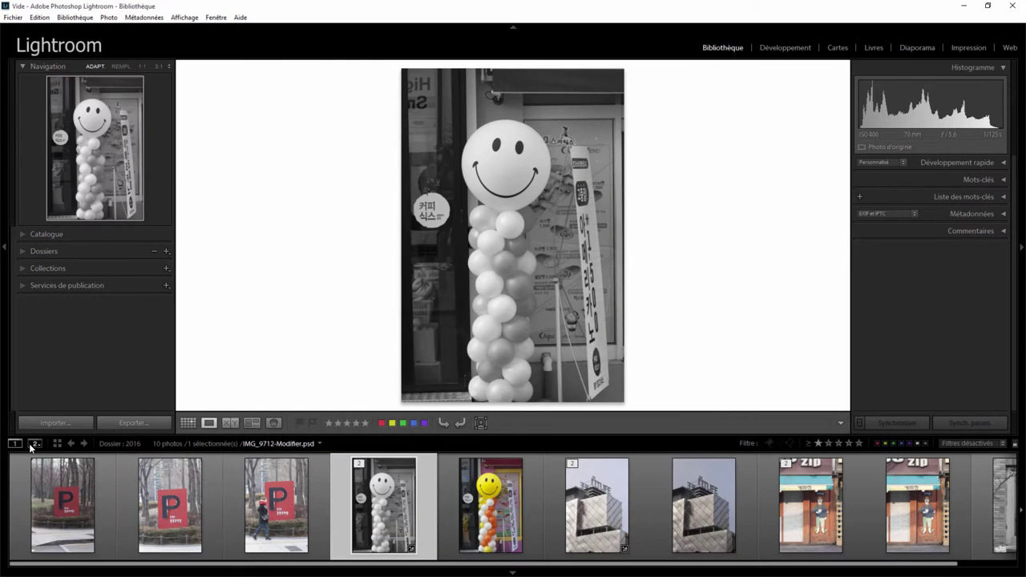
- Open the secondary display window, set its background to Noir, and close it
left_click(35, 443)
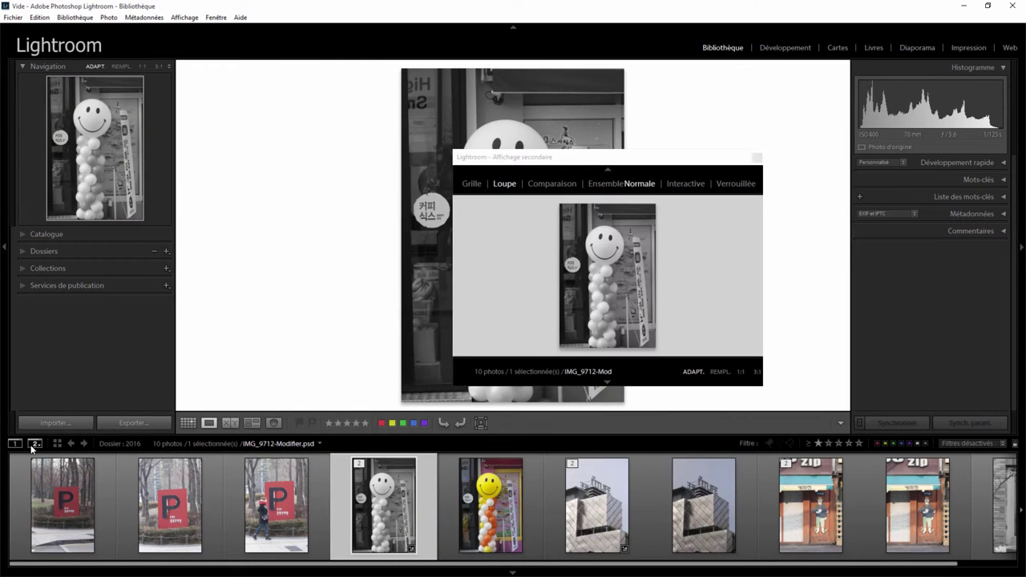
right_click(519, 261)
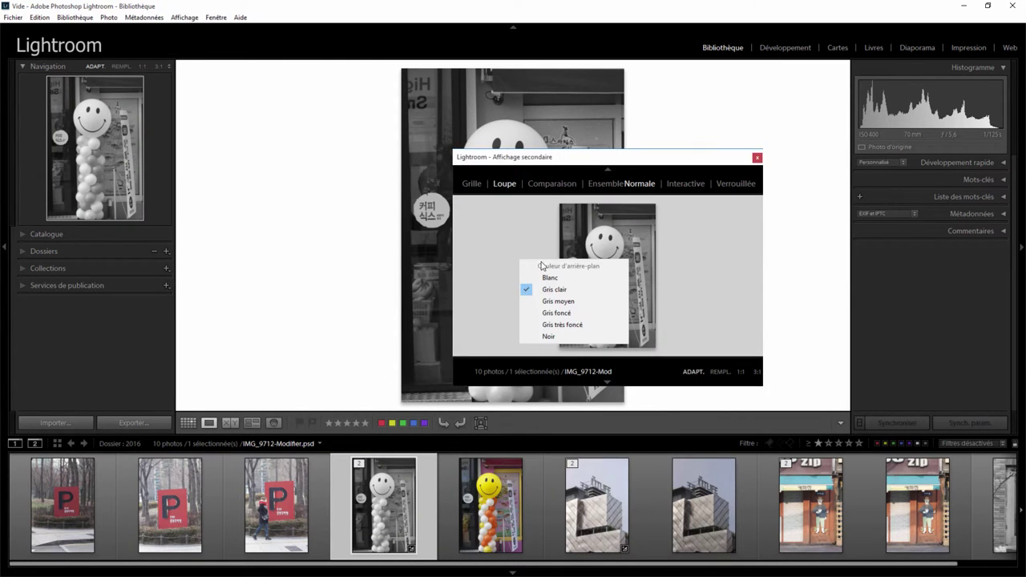
left_click(552, 337)
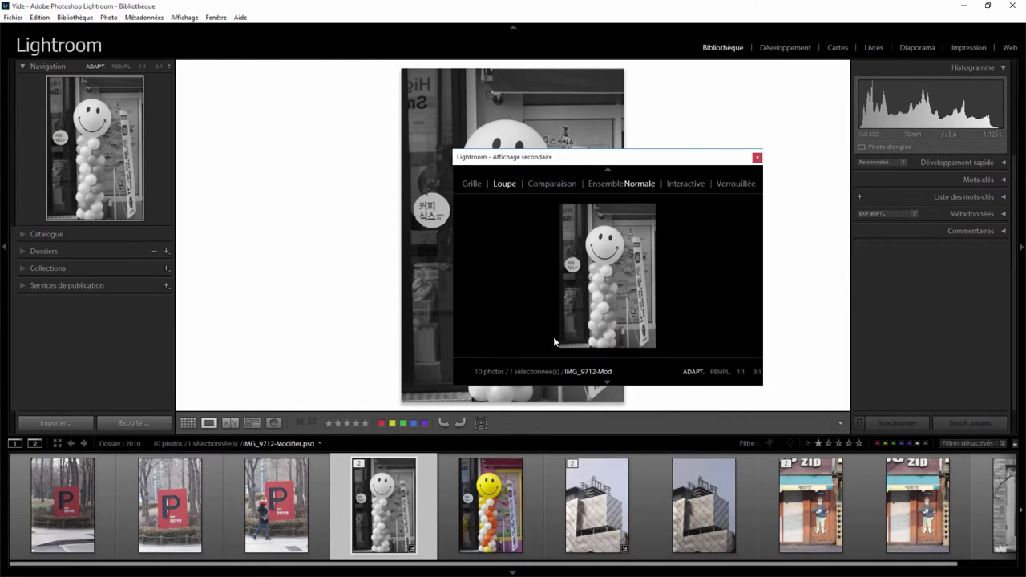
left_click(756, 158)
- Check the secondary window background setting in Preferences and confirm with OK
left_click(39, 17)
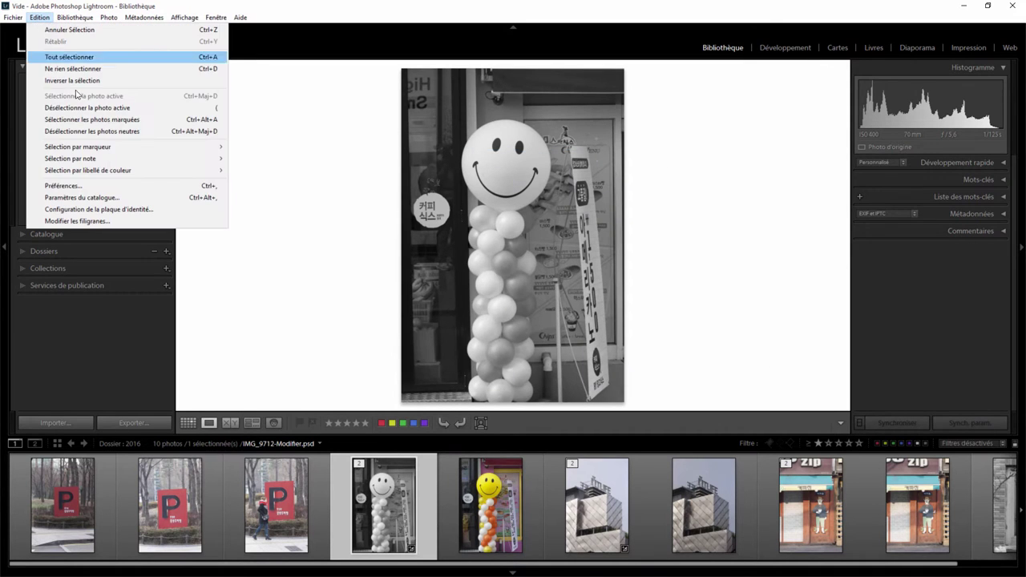
left_click(72, 185)
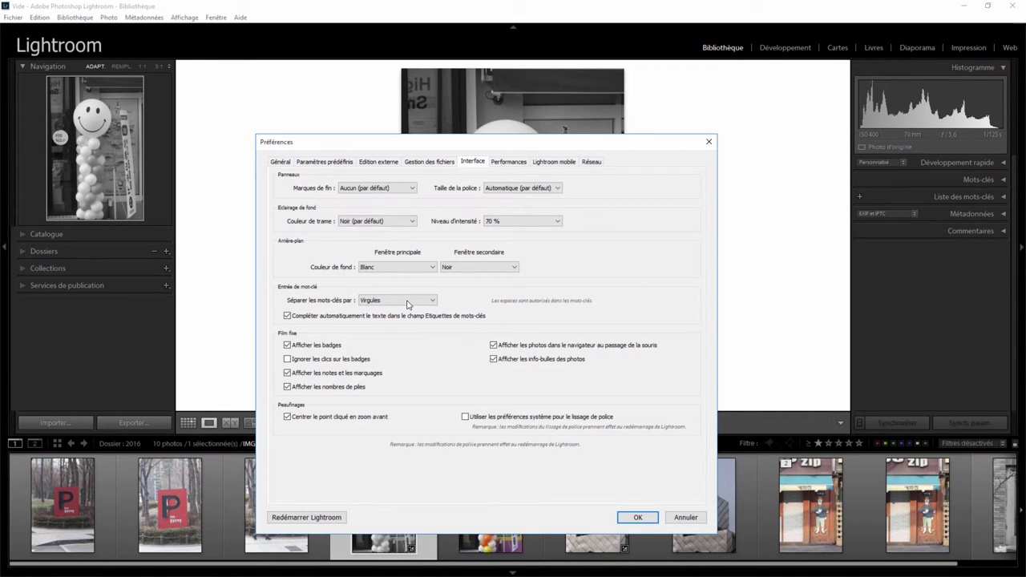
left_click(637, 516)
- Tag the balloon photo with the keywords ouiouiphoto and smiley
left_click(1003, 180)
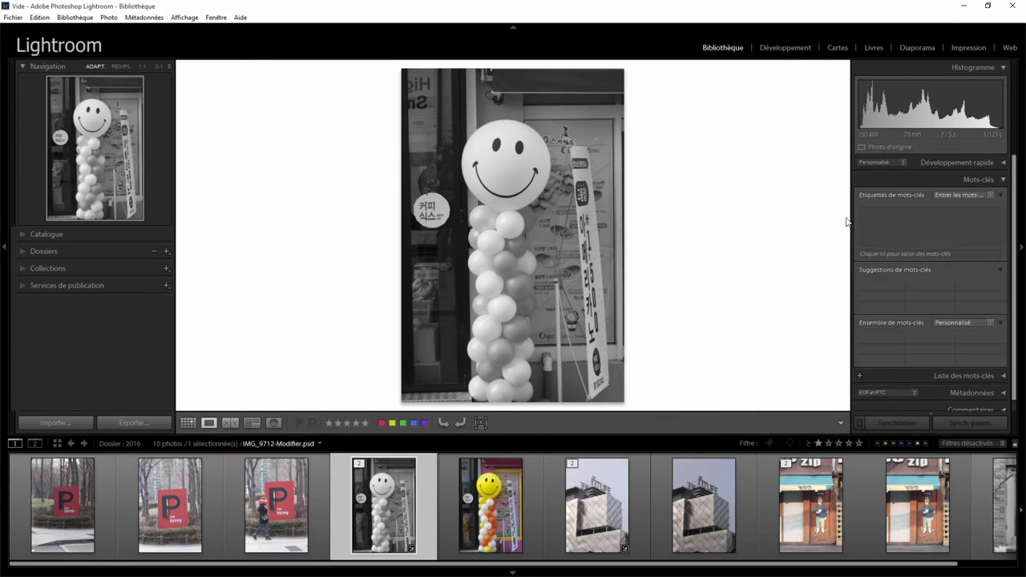
left_click(892, 214)
type("ouiouiphoto, smiley")
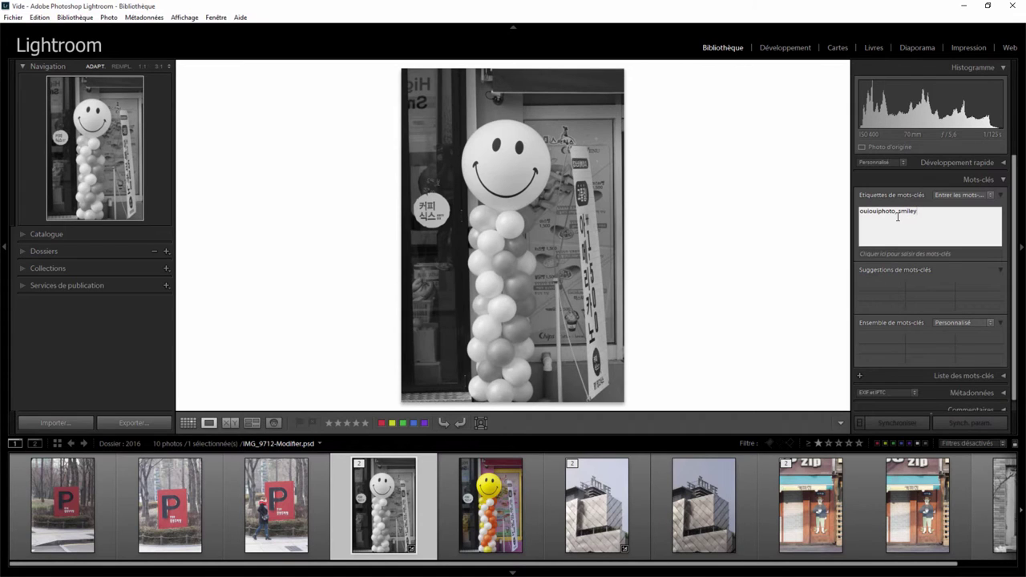
key("Return")
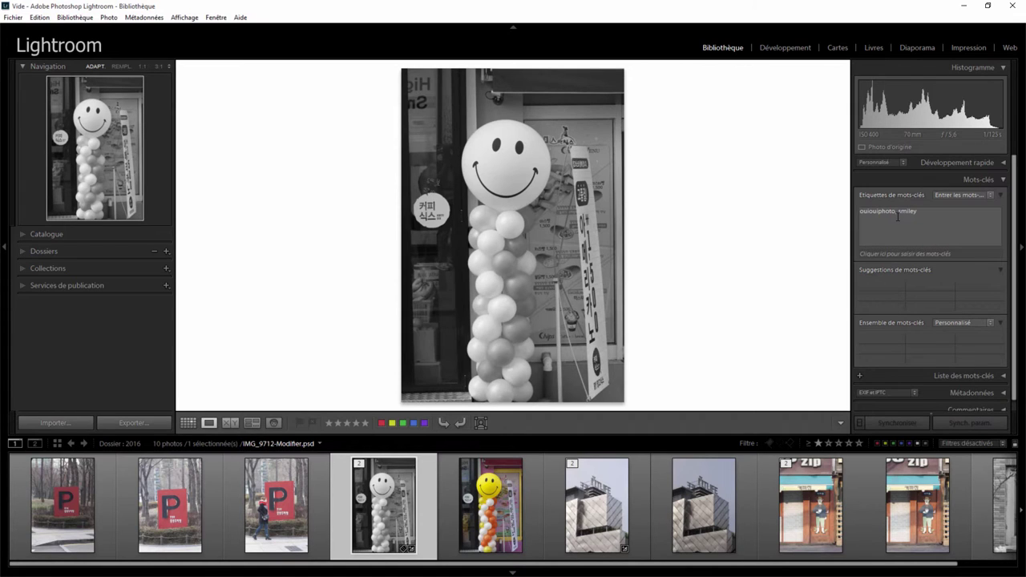
- Switch the Keyword Tags view to export-only keywords, then back to the editable keyword view
left_click(898, 227)
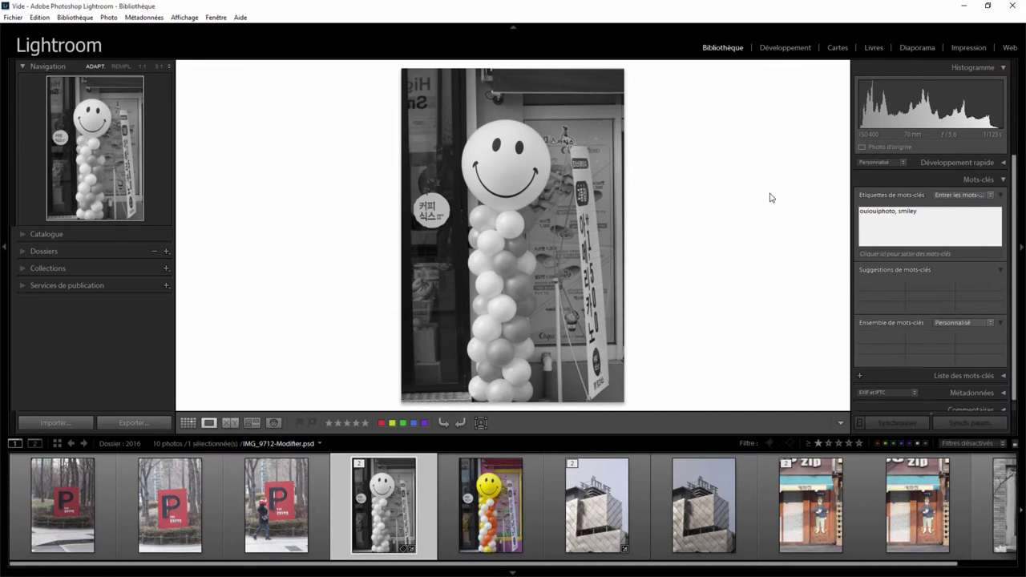
left_click(950, 196)
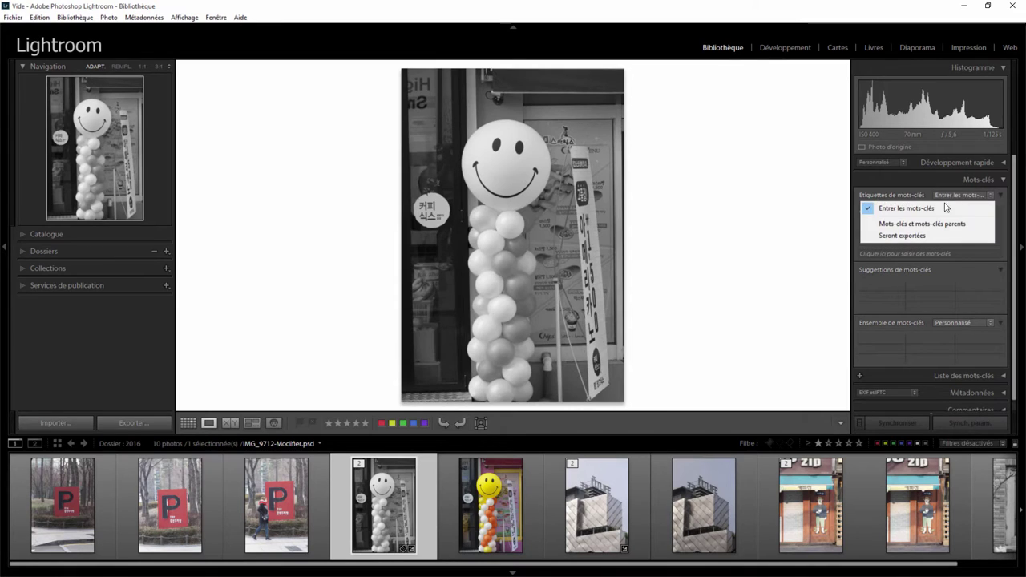
left_click(918, 235)
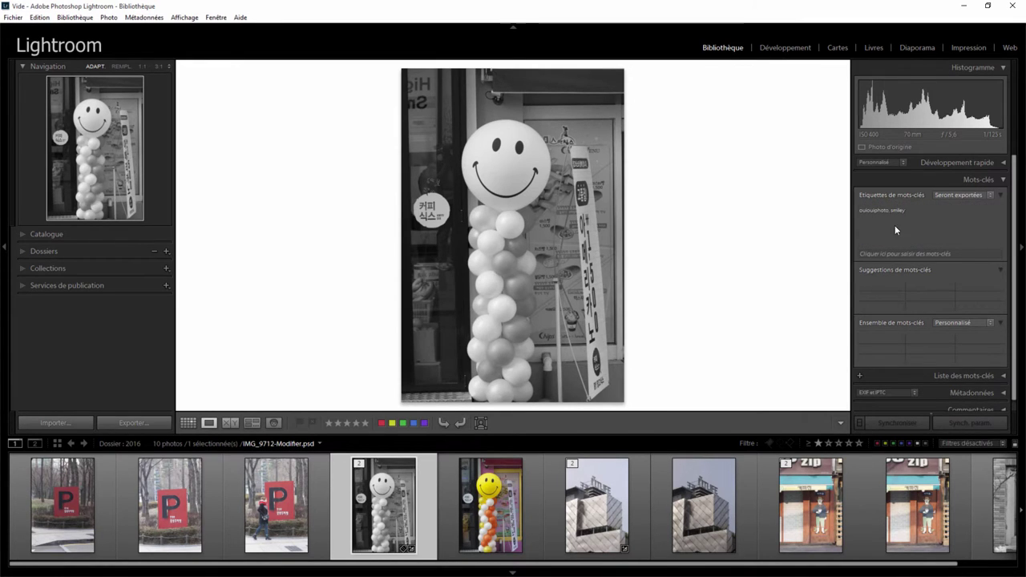
left_click(958, 194)
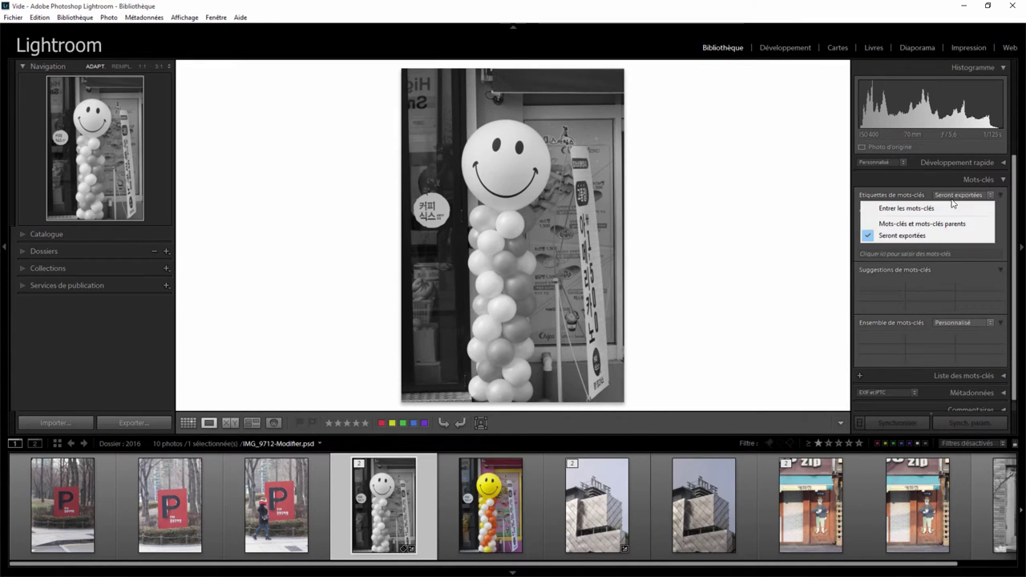
left_click(924, 205)
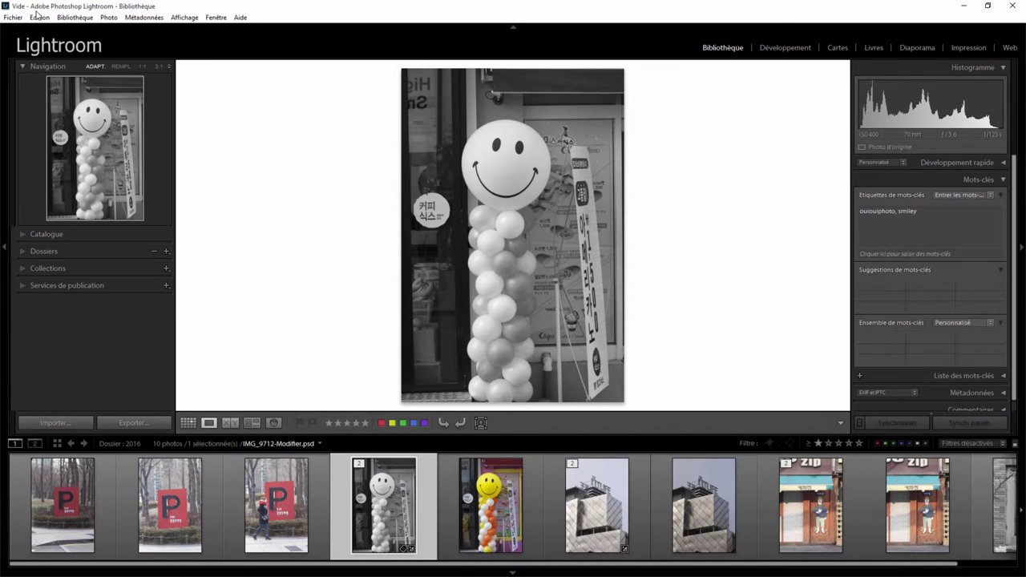
left_click(40, 17)
left_click(63, 185)
left_click(396, 304)
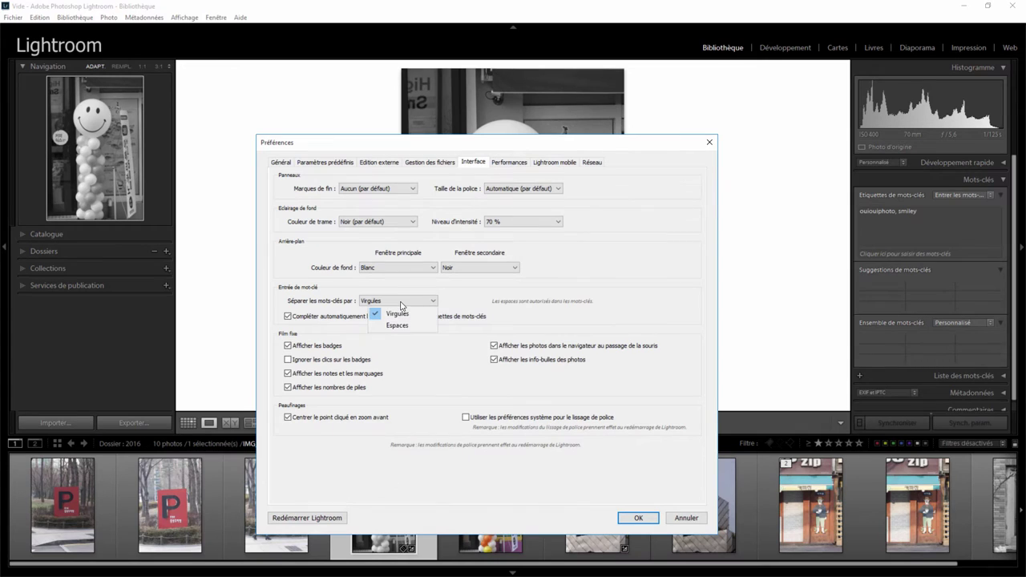
left_click(404, 326)
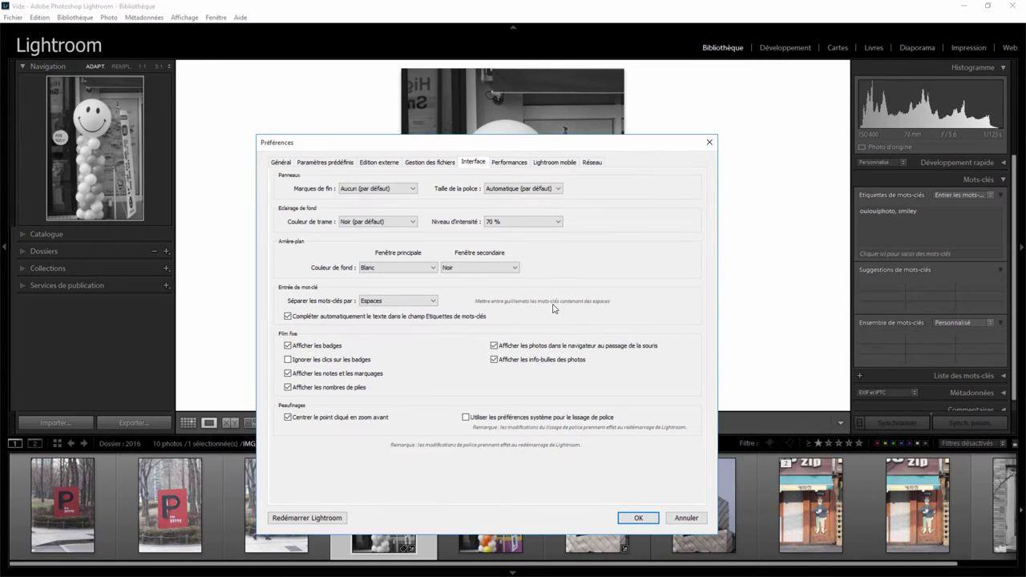
left_click(432, 303)
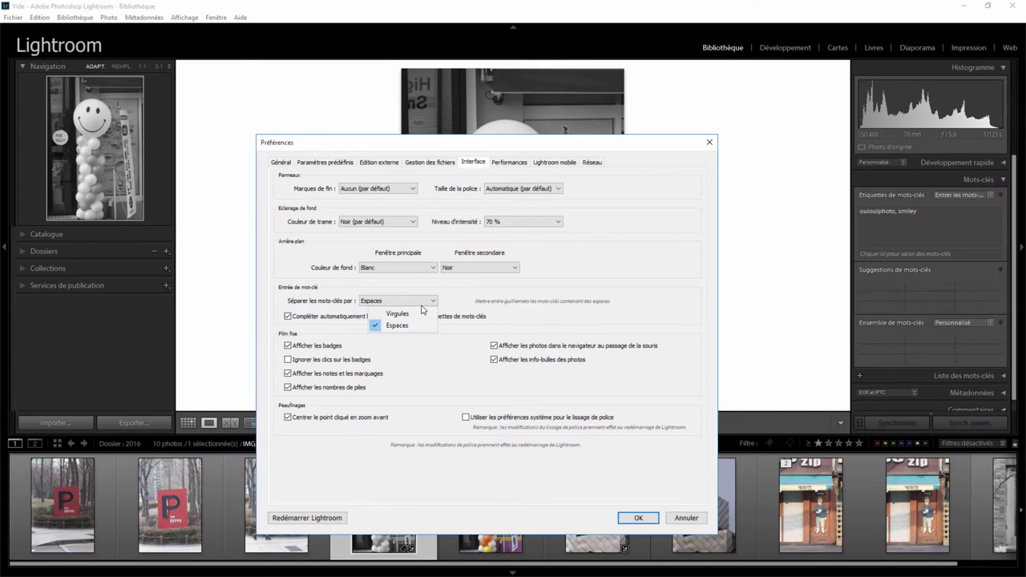
left_click(405, 314)
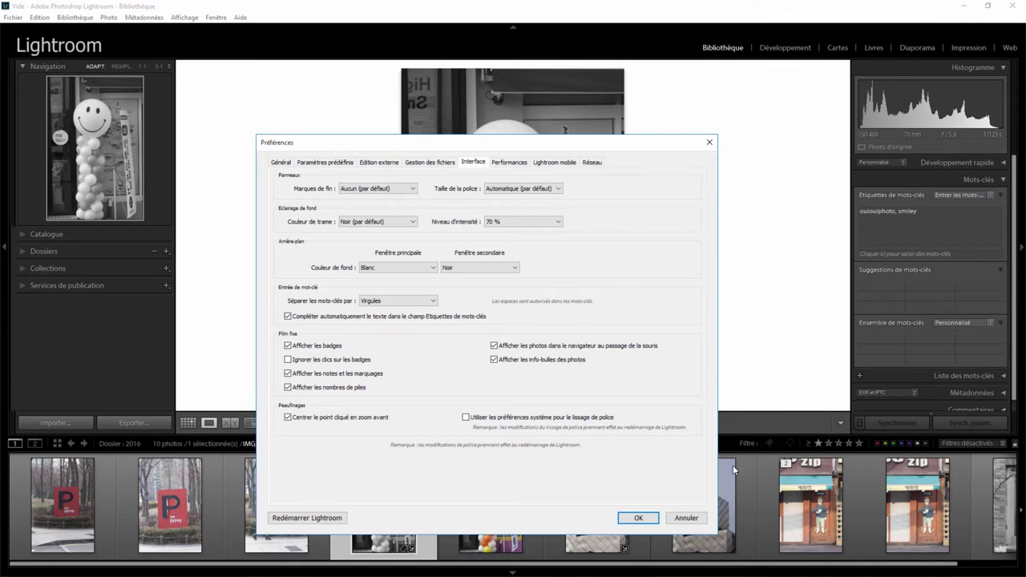
left_click(638, 518)
left_click(930, 214)
type(", corée du sud,")
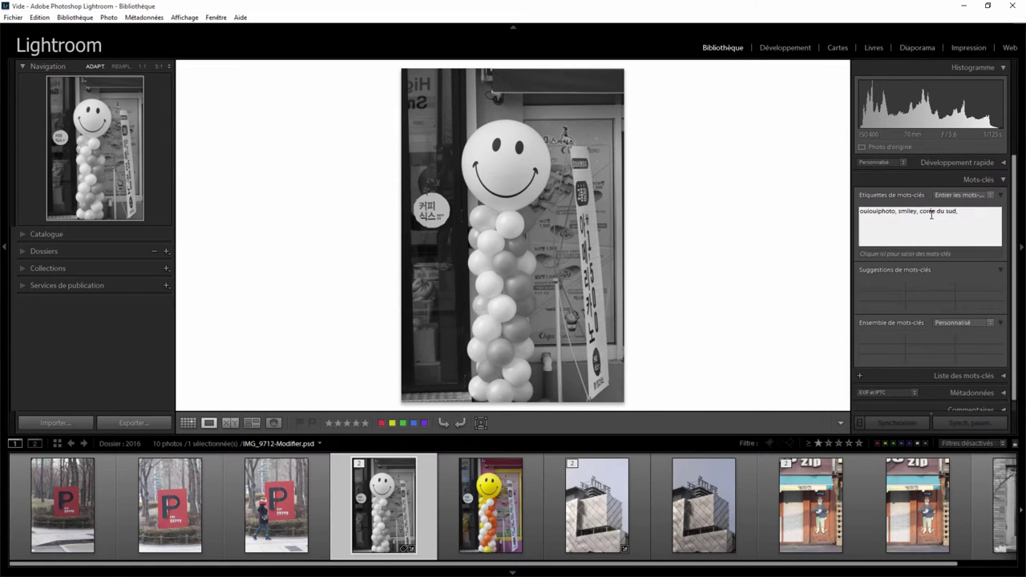
- Add the keyword corée du sud, then set the Interface keyword separator to Spaces
key("Return")
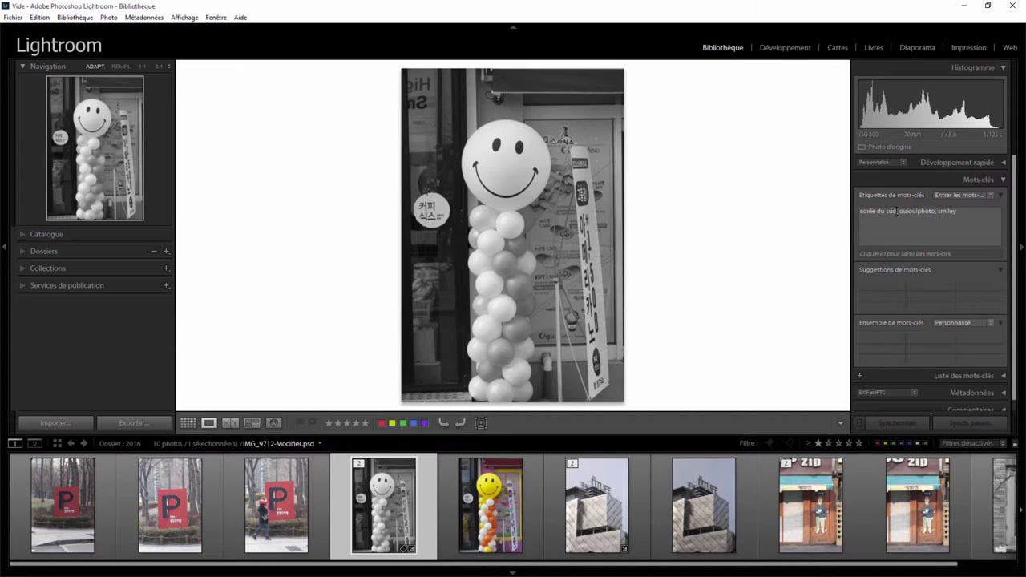
mouse_move(881, 216)
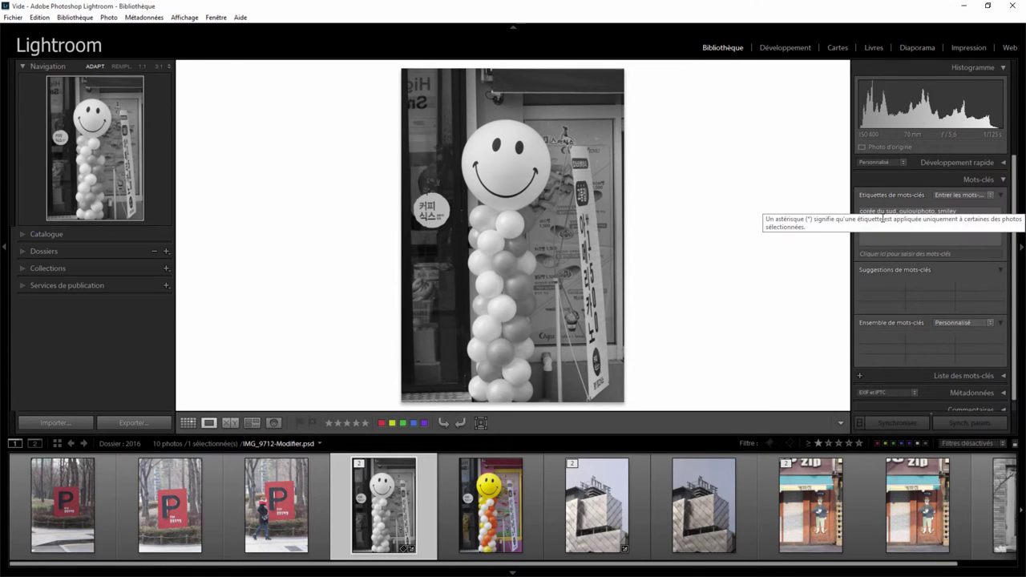
left_click(39, 16)
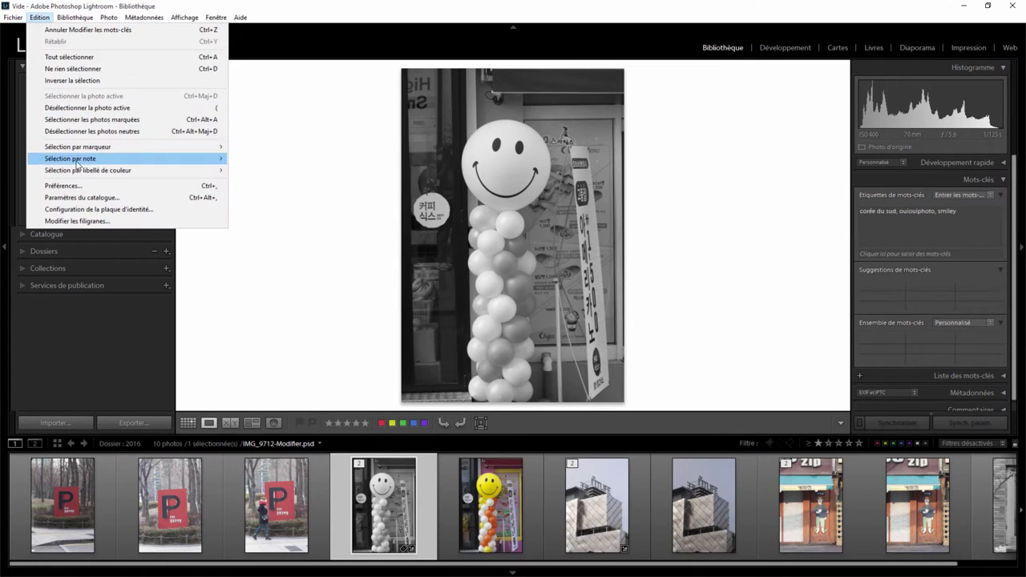
left_click(74, 185)
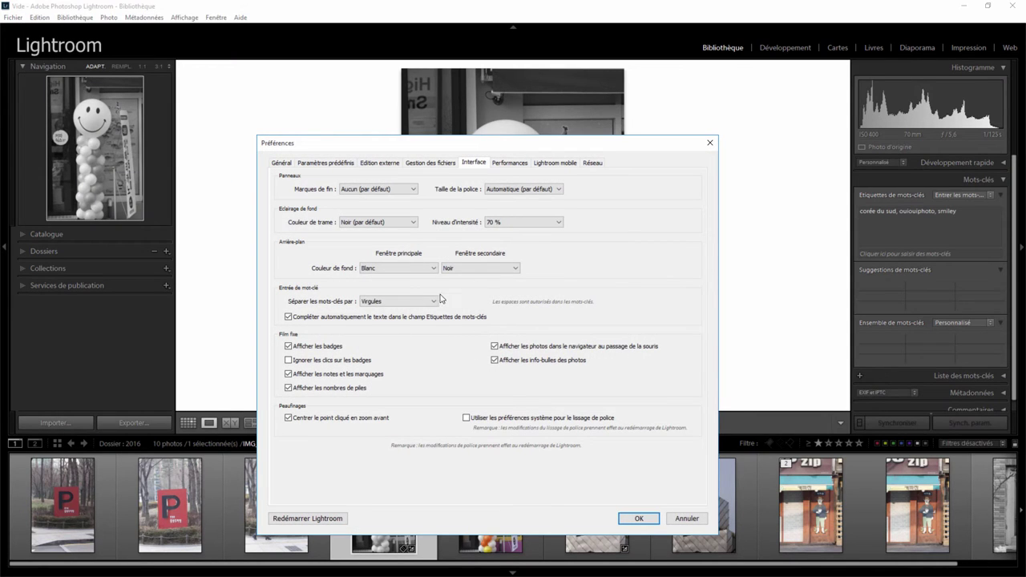
left_click(431, 302)
left_click(392, 325)
- Replace the balloon photo's keywords with corée du sud, now split into corée, du and sud
left_click(644, 514)
left_click(963, 211)
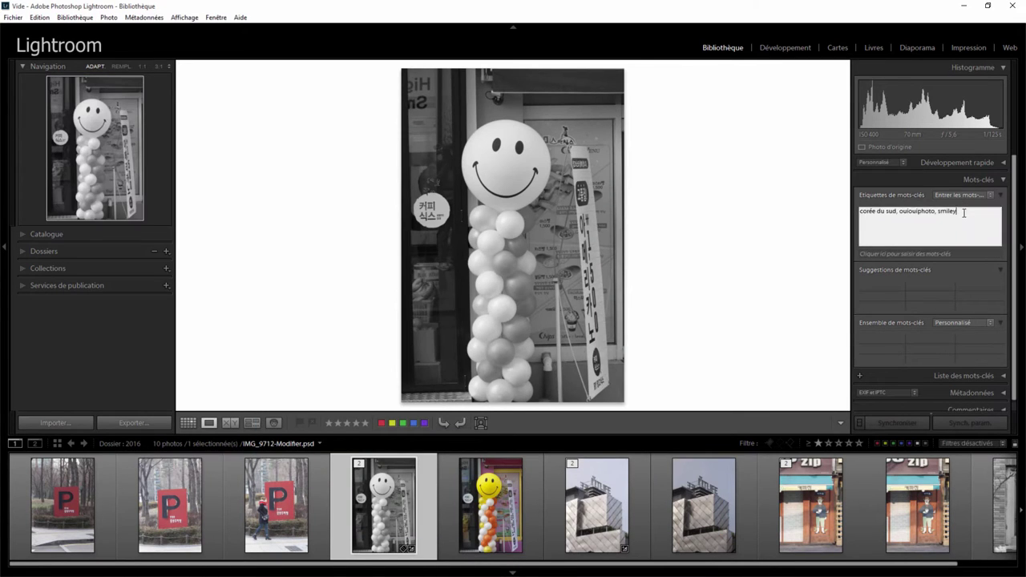
left_click_drag(963, 212, 857, 212)
key("BackSpace")
key("Return")
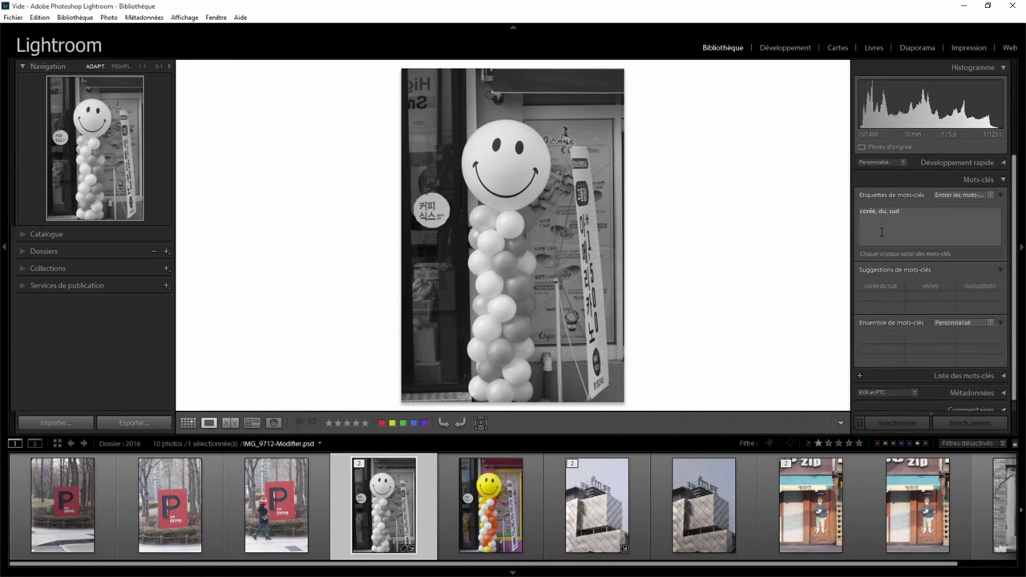
mouse_move(930, 225)
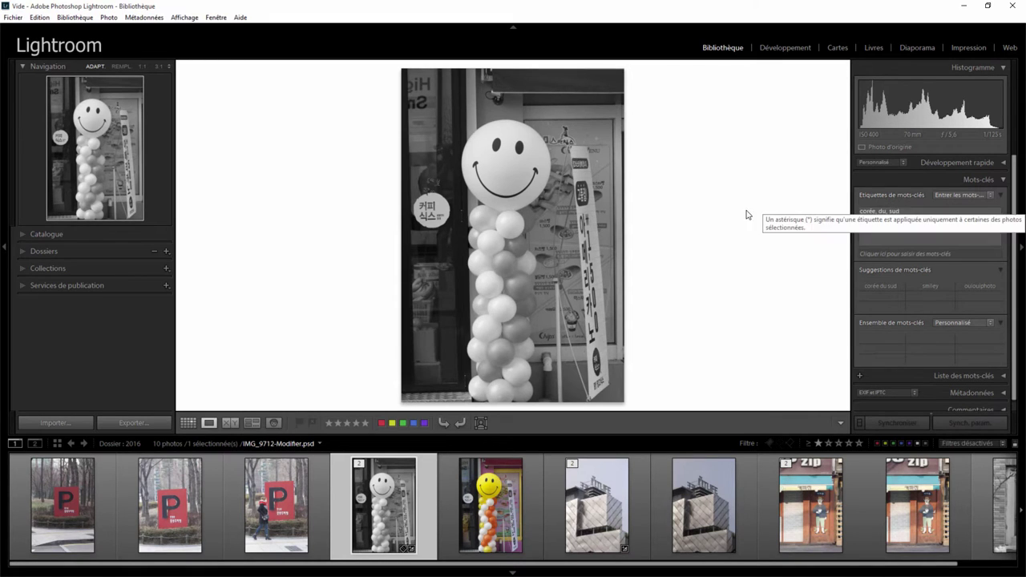
left_click(40, 17)
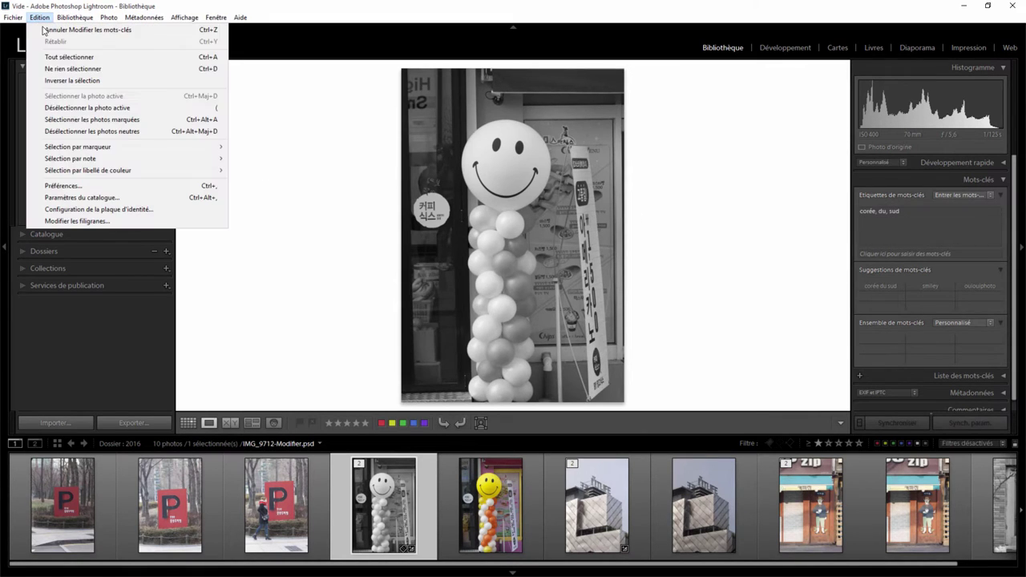
- Set the keyword separator back to Commas and disable keyword auto-complete in Interface preferences
left_click(84, 187)
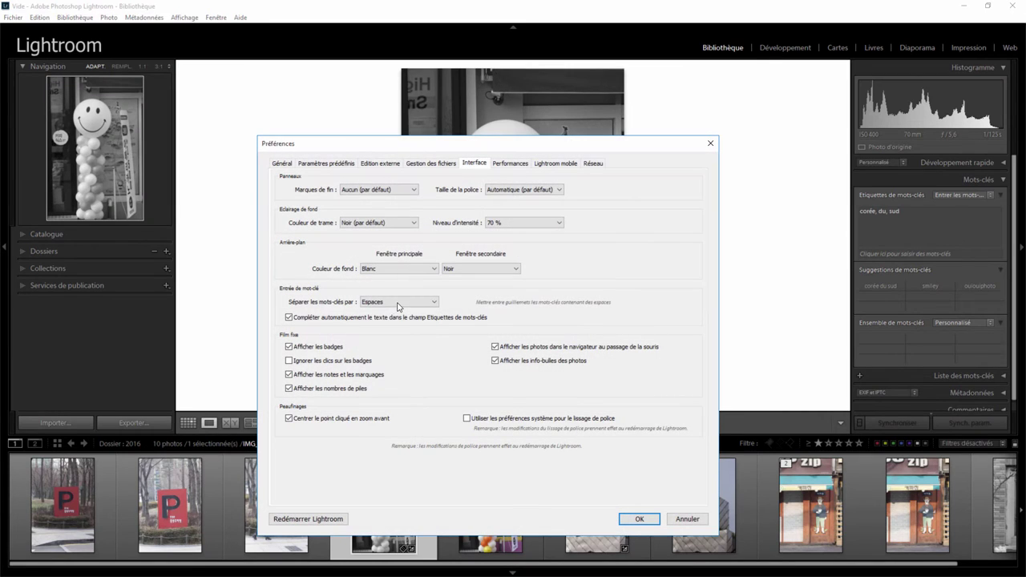
left_click(400, 302)
left_click(384, 317)
left_click(300, 320)
left_click(645, 518)
left_click(976, 246)
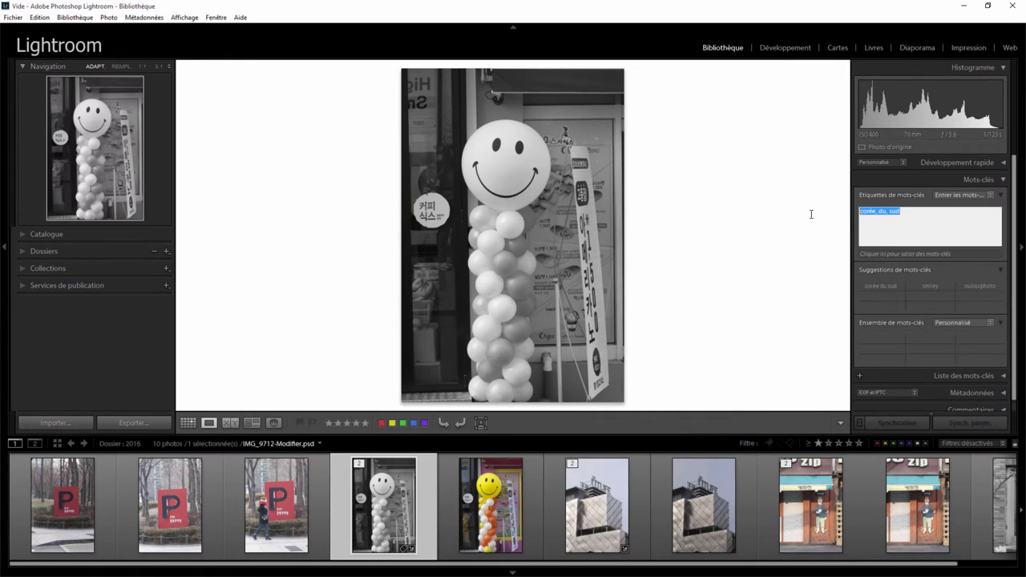
- Delete the split keywords and the re-entered corée du sud, leaving the photo untagged
key("Delete")
key("Return")
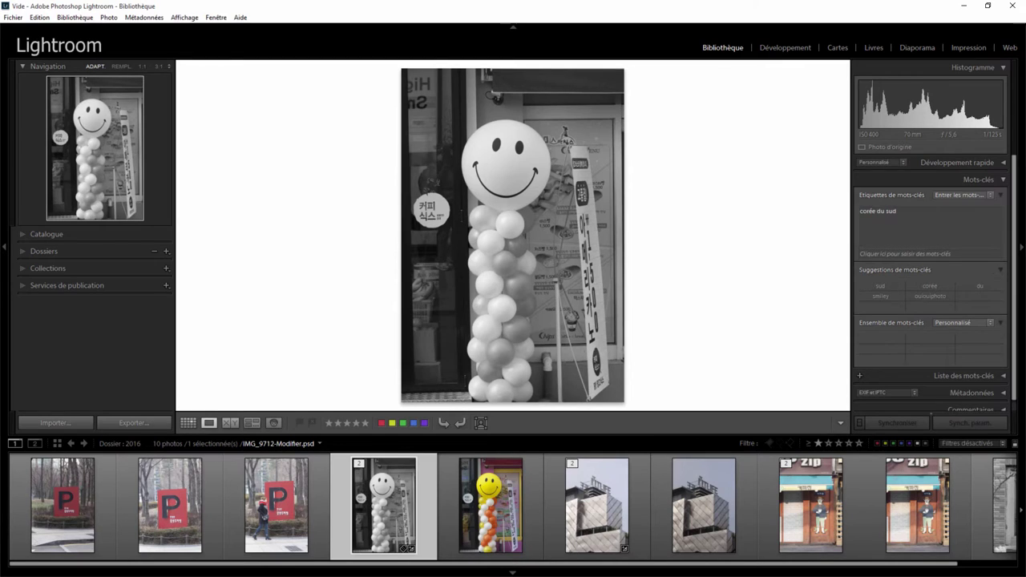
left_click(910, 212)
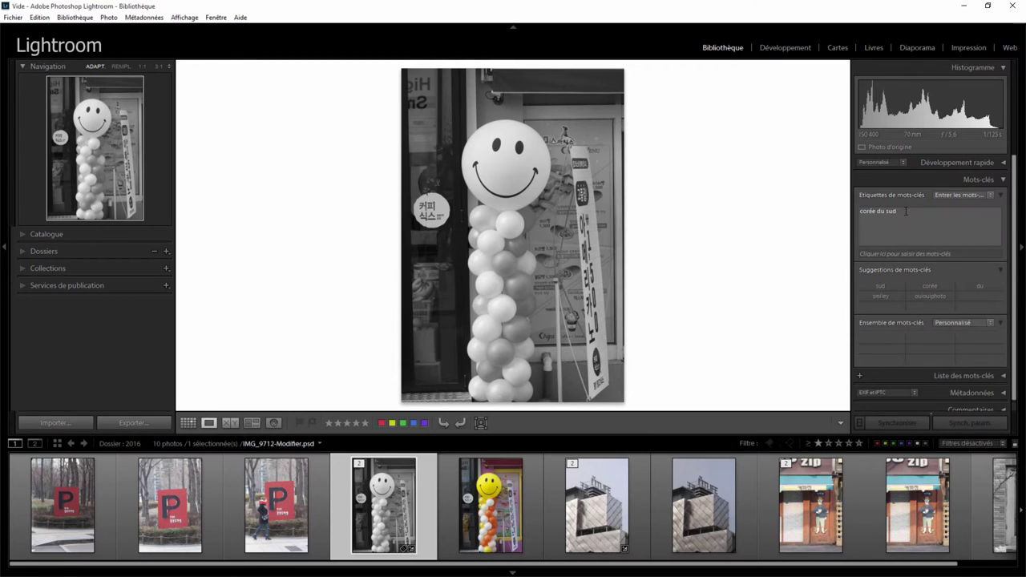
key("BackSpace")
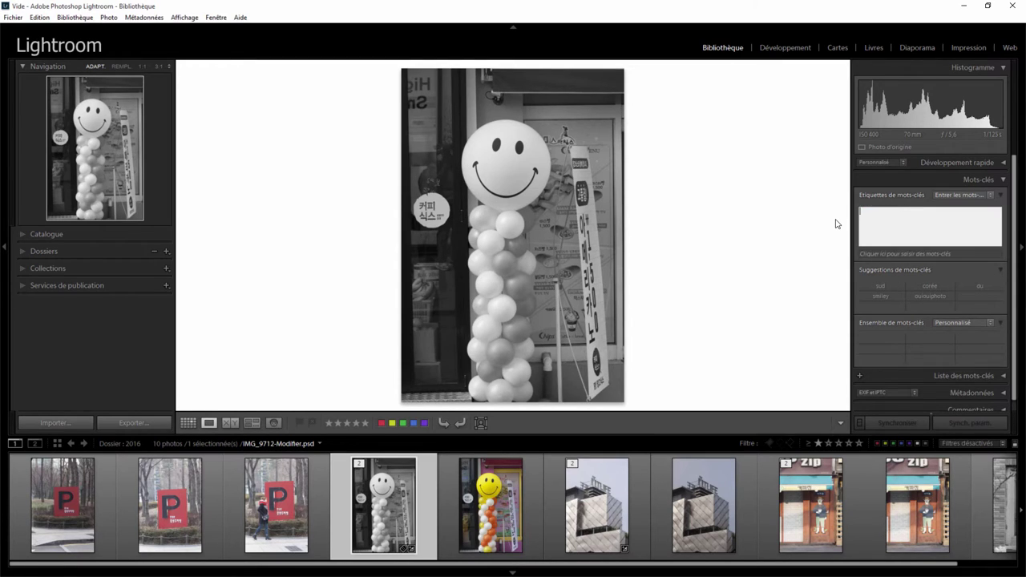
key("Return")
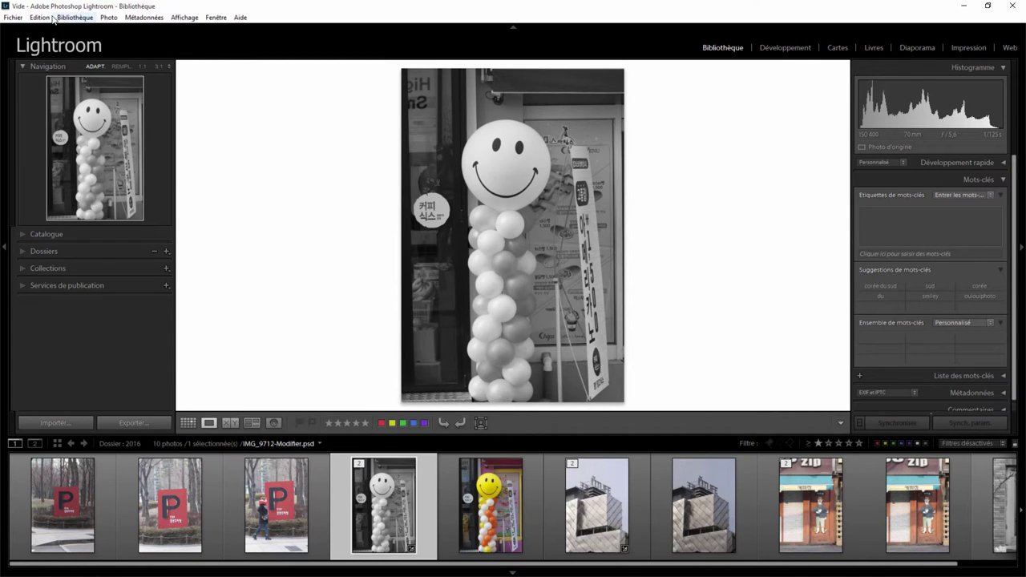
- Re-enable Auto-complete text in Keyword Tags field, then start typing 'c' as a keyword
left_click(40, 17)
left_click(67, 184)
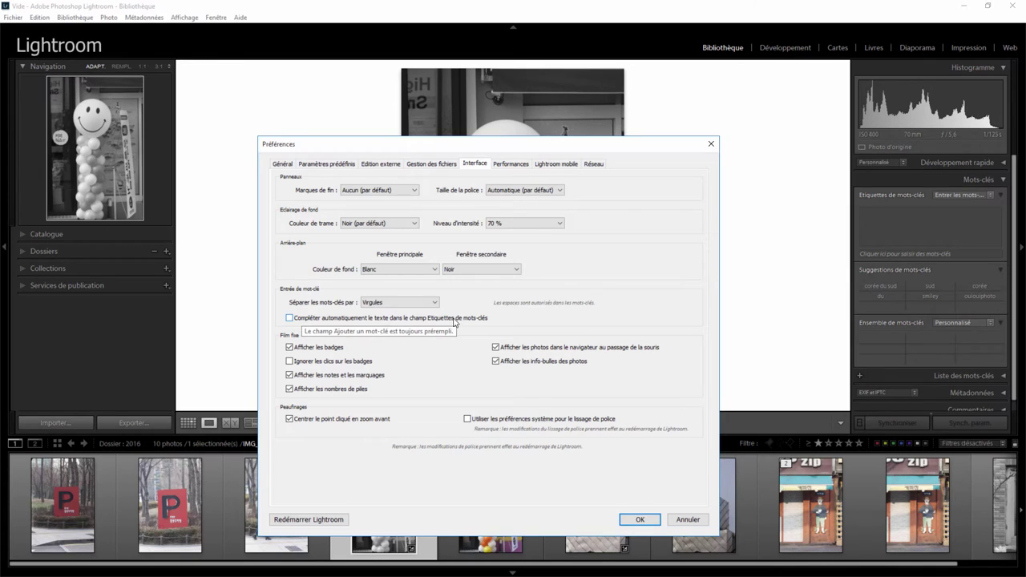
left_click(290, 318)
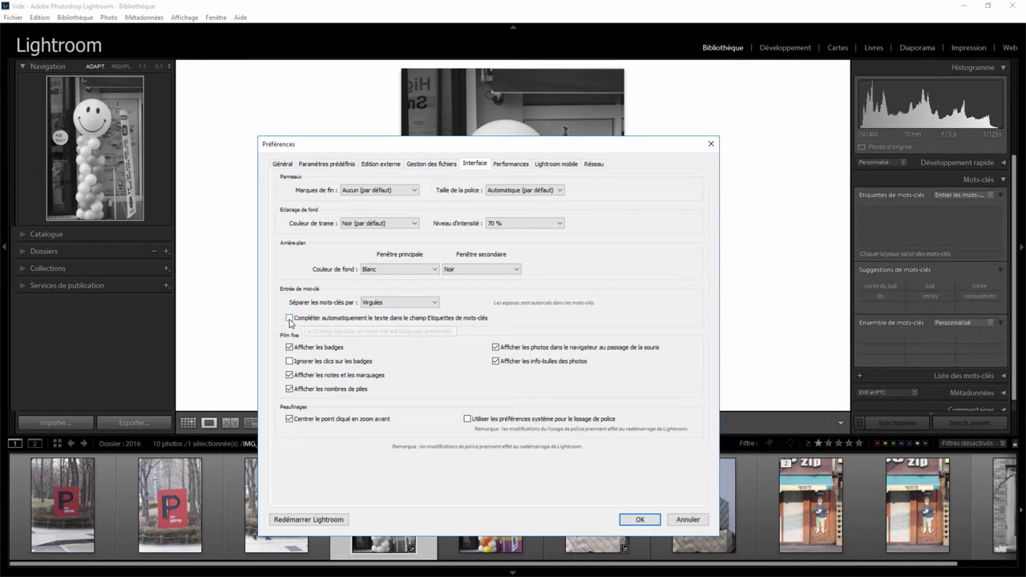
left_click(637, 520)
left_click(885, 215)
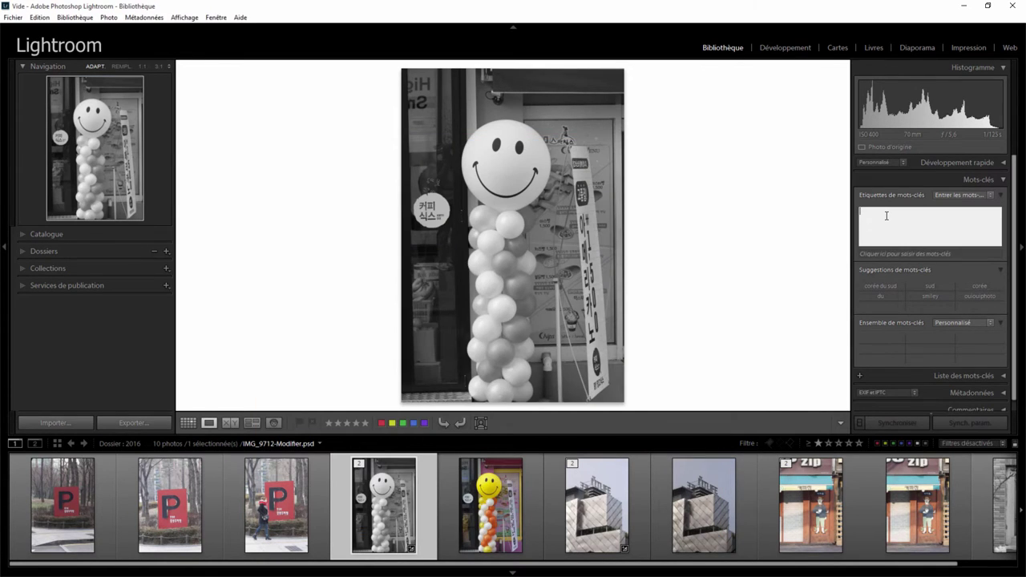
type("corée du sud")
- Bring up the Interface tab of Lightroom's Preferences via the Edit menu
left_click(42, 18)
left_click(65, 183)
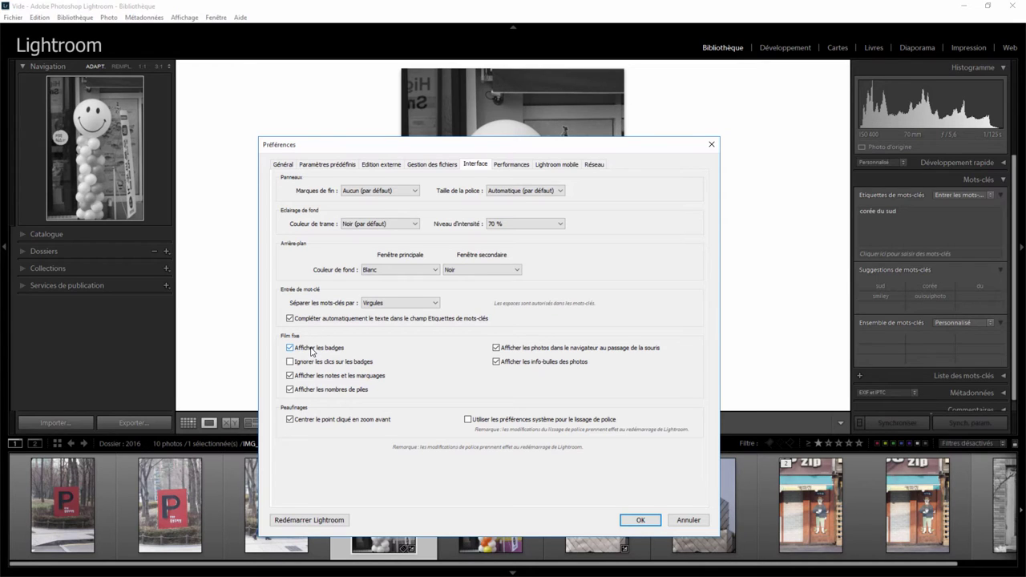
- Move the Preferences dialog aside to review the Filmstrip options, then confirm with OK
left_click_drag(516, 149, 425, 91)
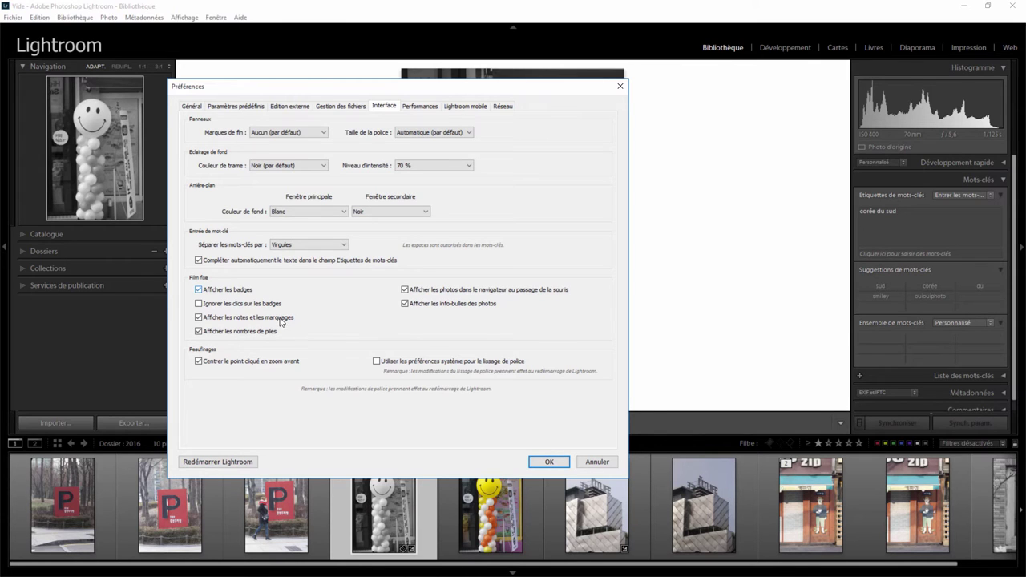
left_click(564, 458)
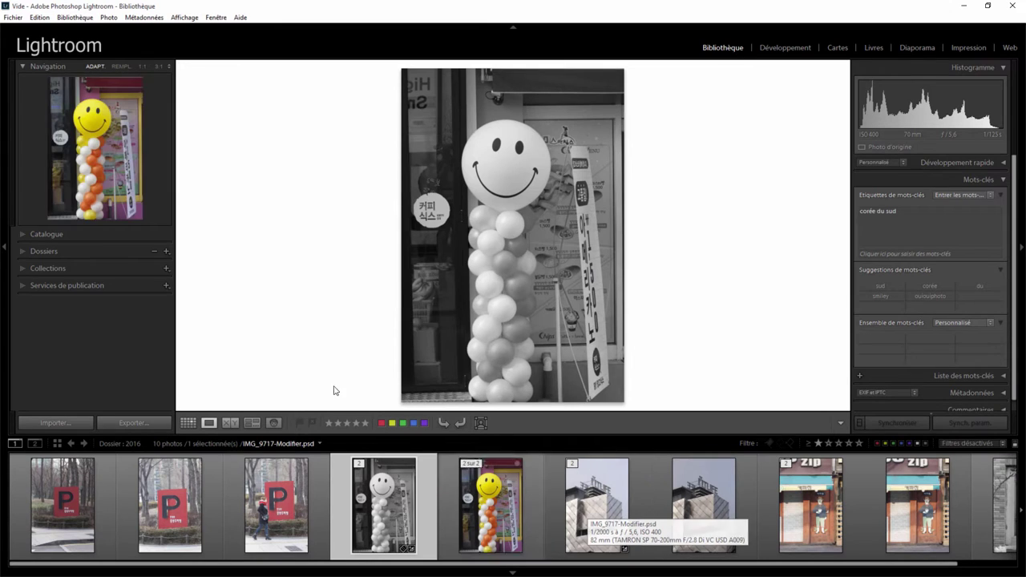
- Select the building photo IMG_9717 and tag it with the autocompleted keyword corée du sud
left_click(23, 267)
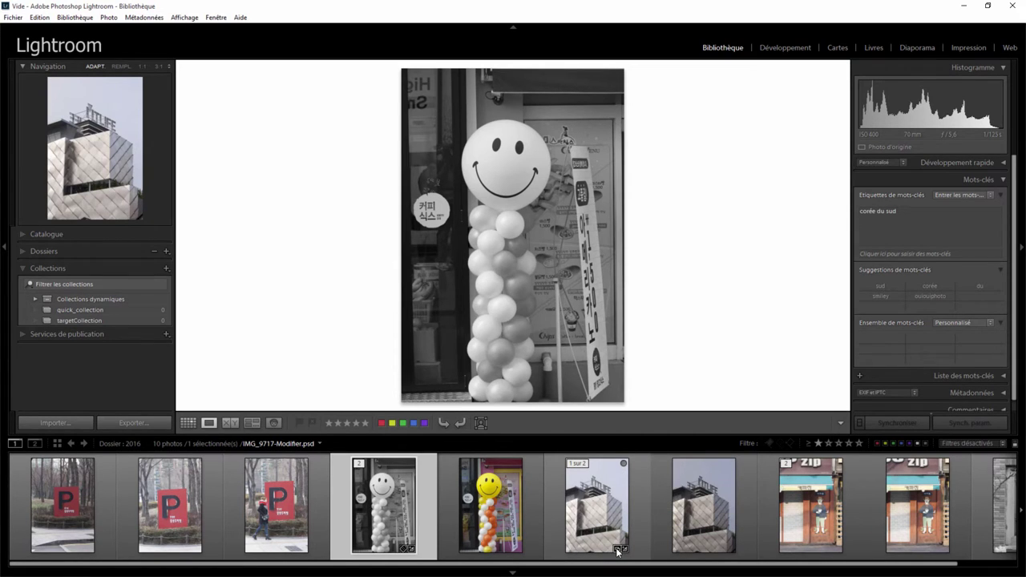
mouse_move(406, 549)
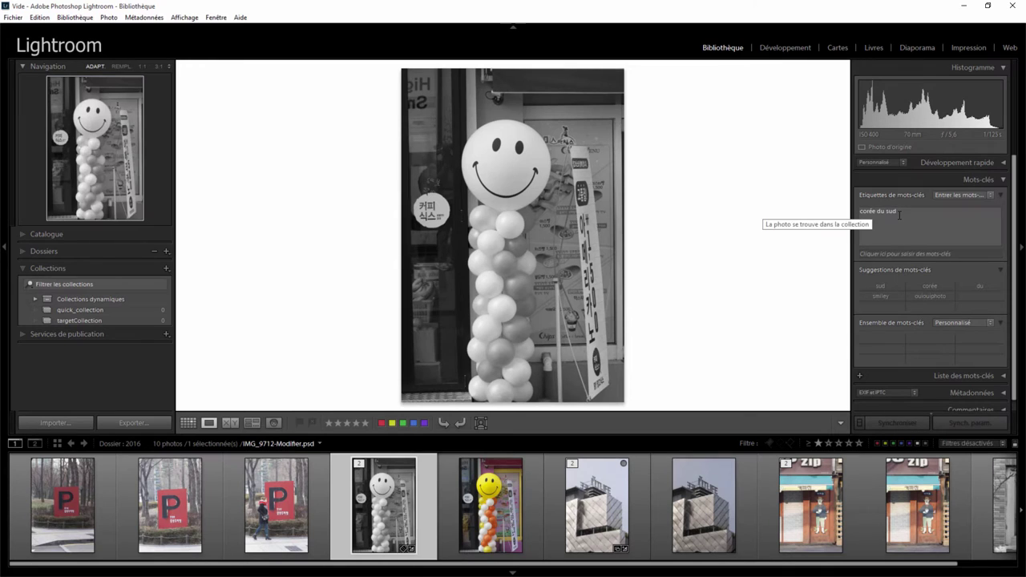
left_click(614, 499)
left_click(893, 218)
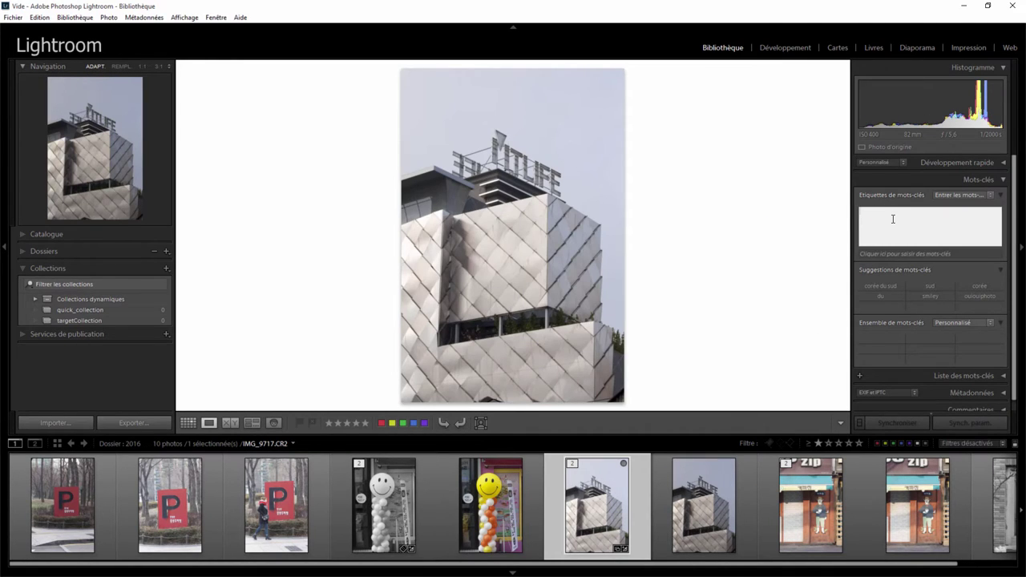
type("corée du sud")
key("Return")
left_click(624, 550)
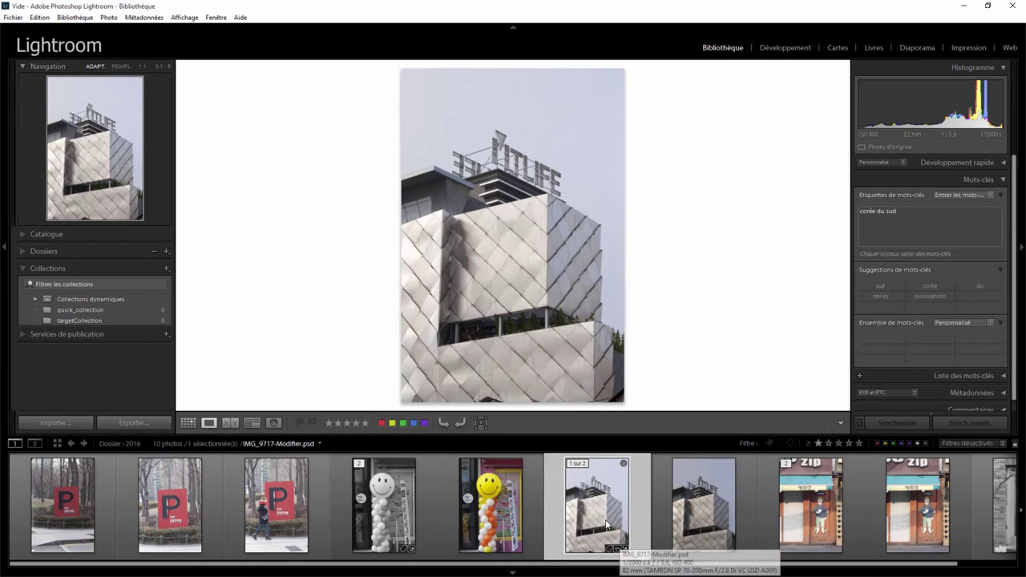
left_click(39, 17)
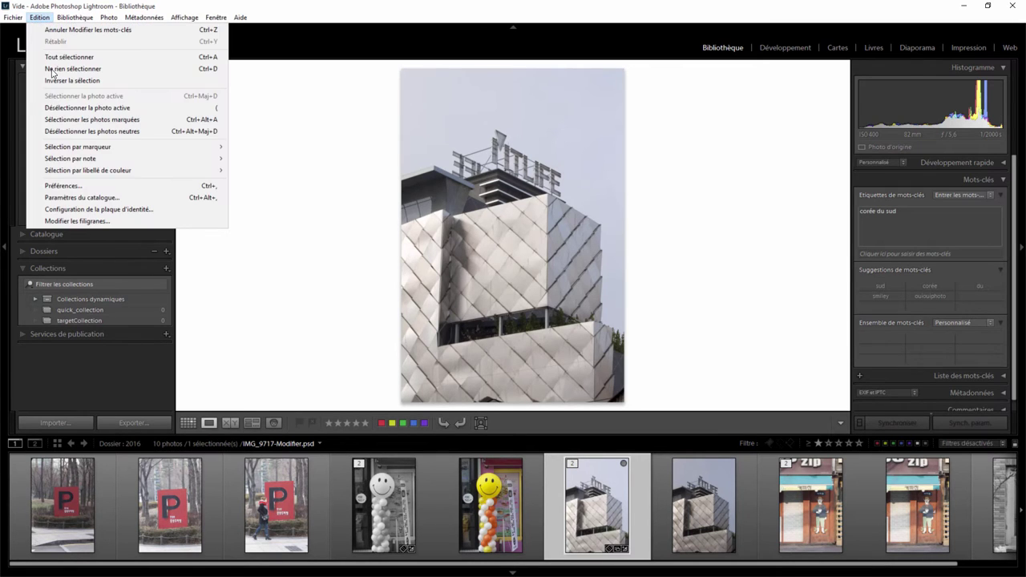
left_click(74, 186)
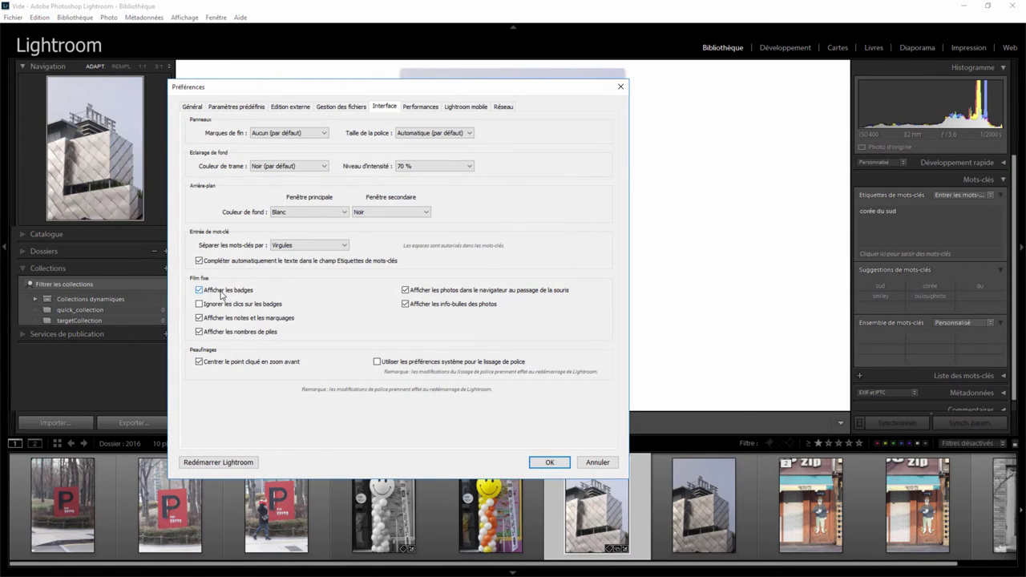
left_click(219, 293)
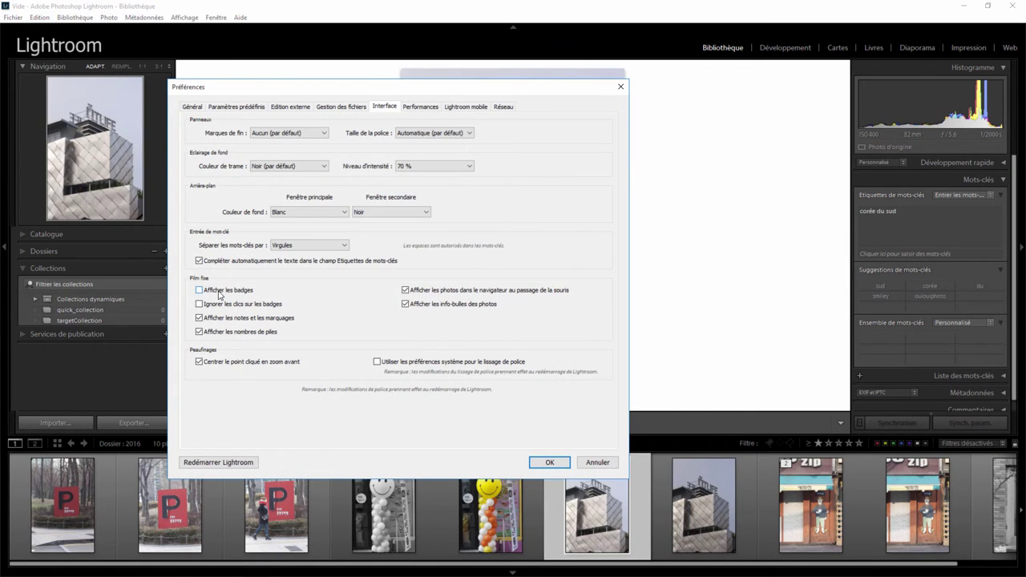
left_click(551, 464)
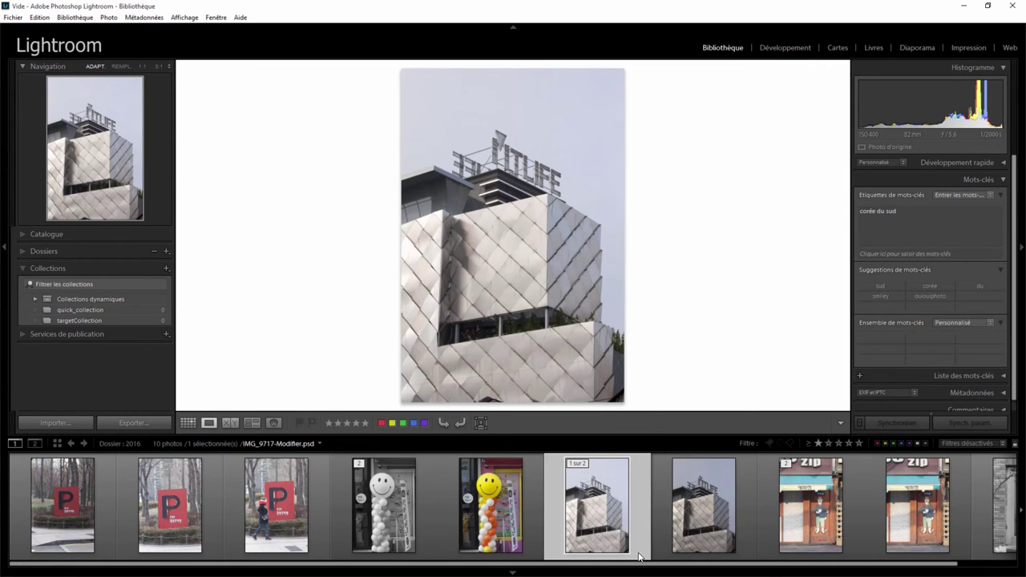
mouse_move(383, 505)
left_click(39, 17)
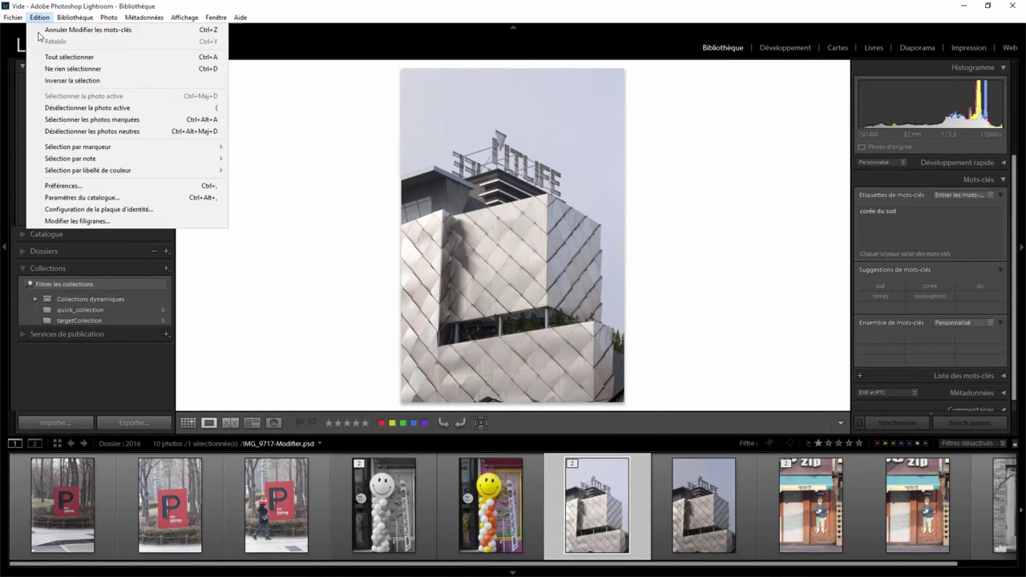
left_click(69, 185)
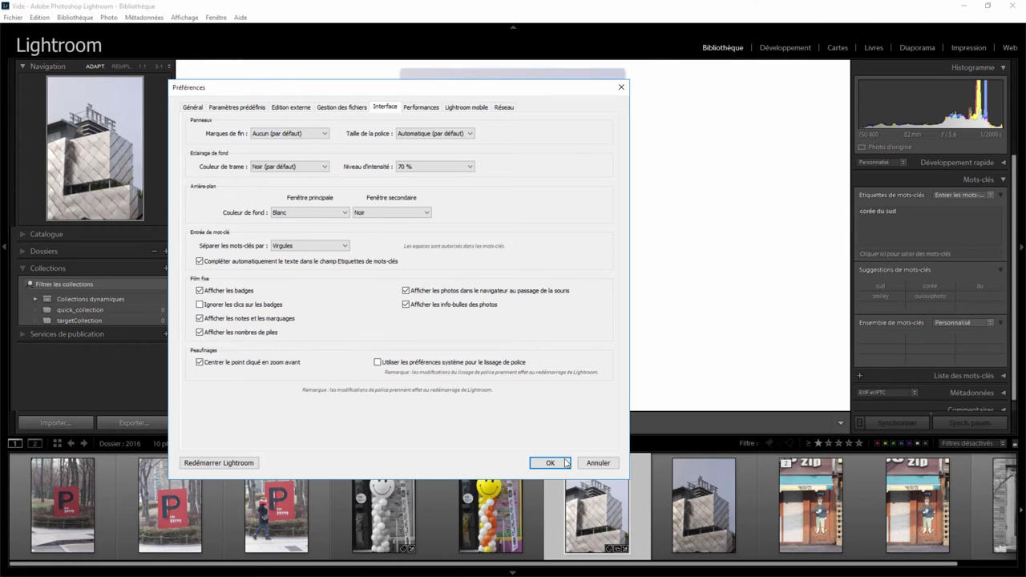
left_click(549, 463)
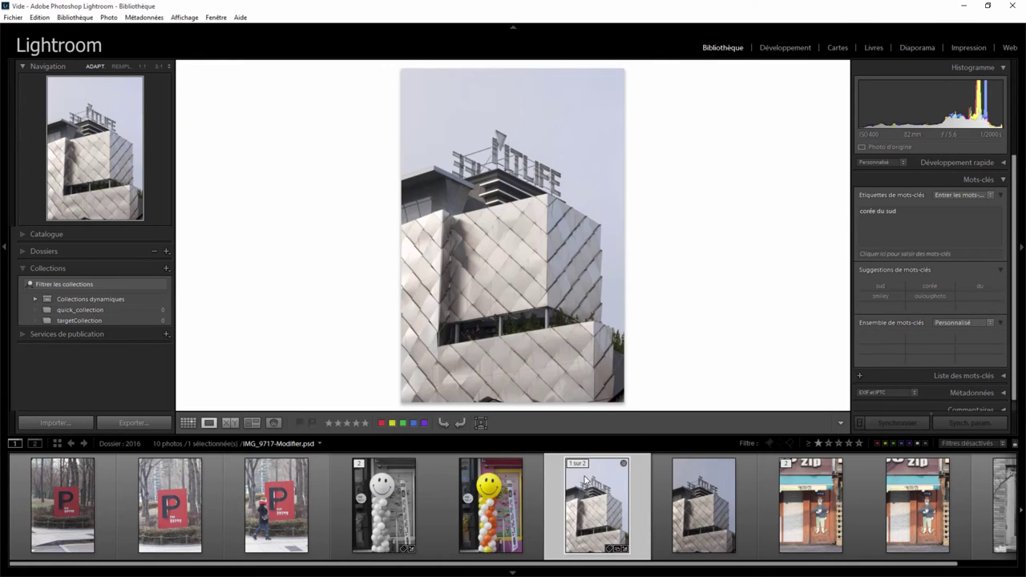
left_click(610, 550)
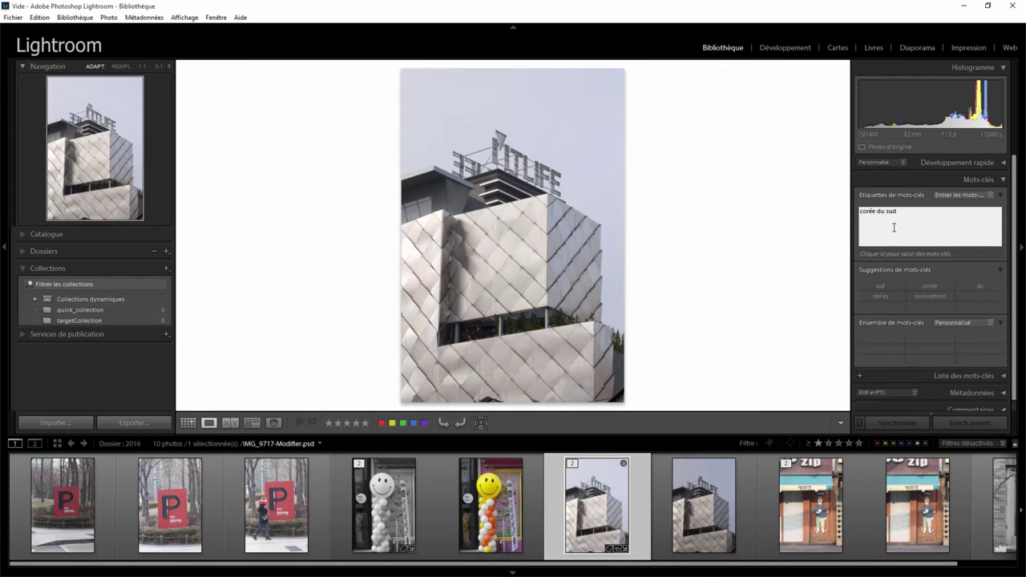
left_click(619, 551)
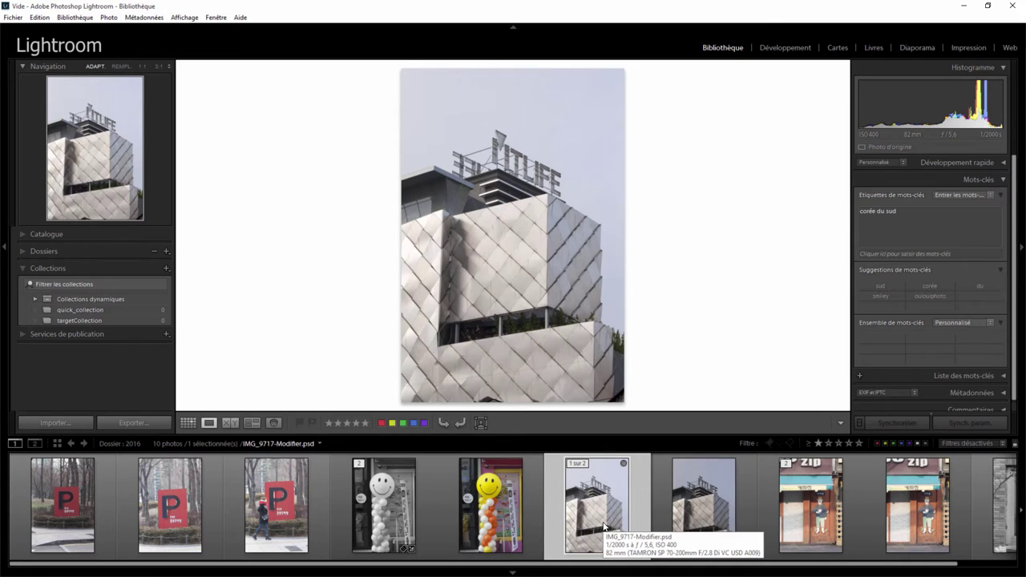
- Enable Ignorer les clics sur les badges in Interface preferences and confirm with OK
left_click(38, 17)
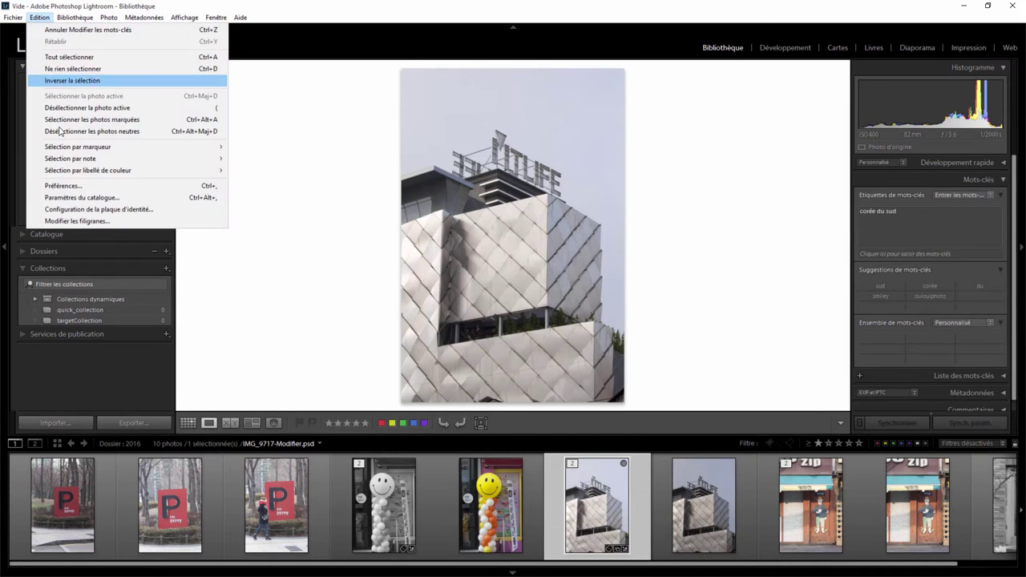
left_click(72, 186)
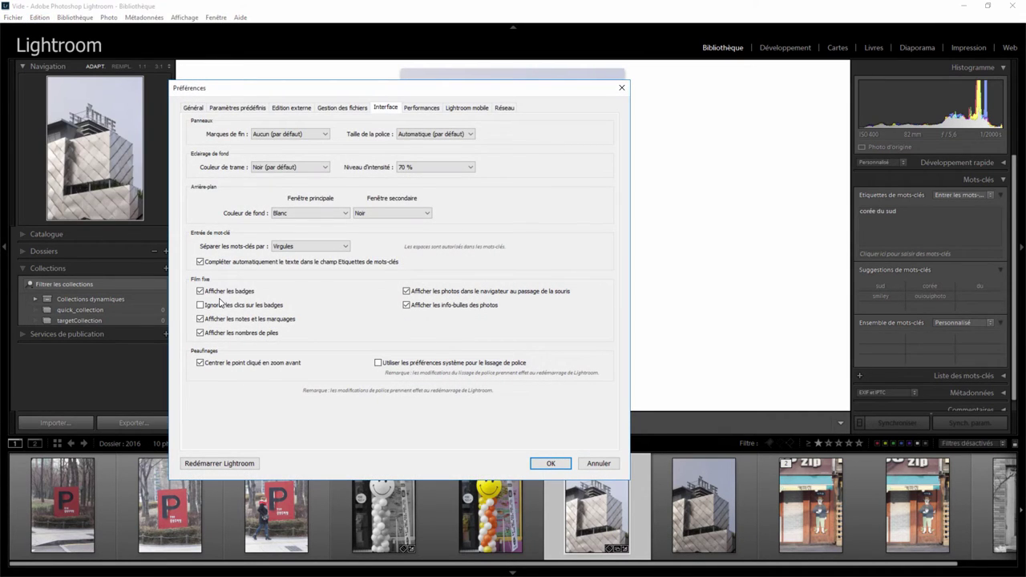
left_click(549, 462)
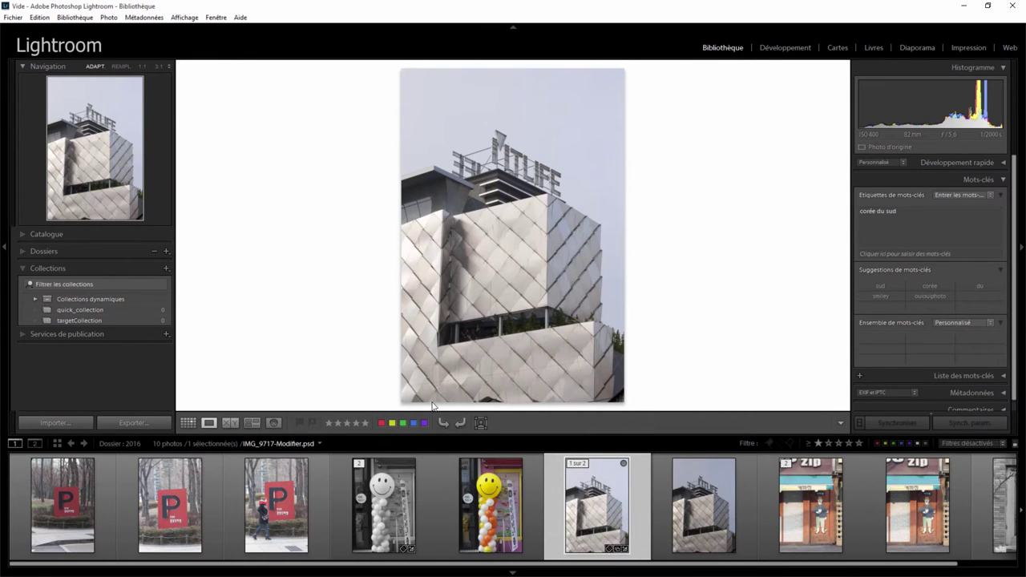
- Recheck the Interface preferences, close them unchanged, and flag the building photo as a pick
left_click(39, 17)
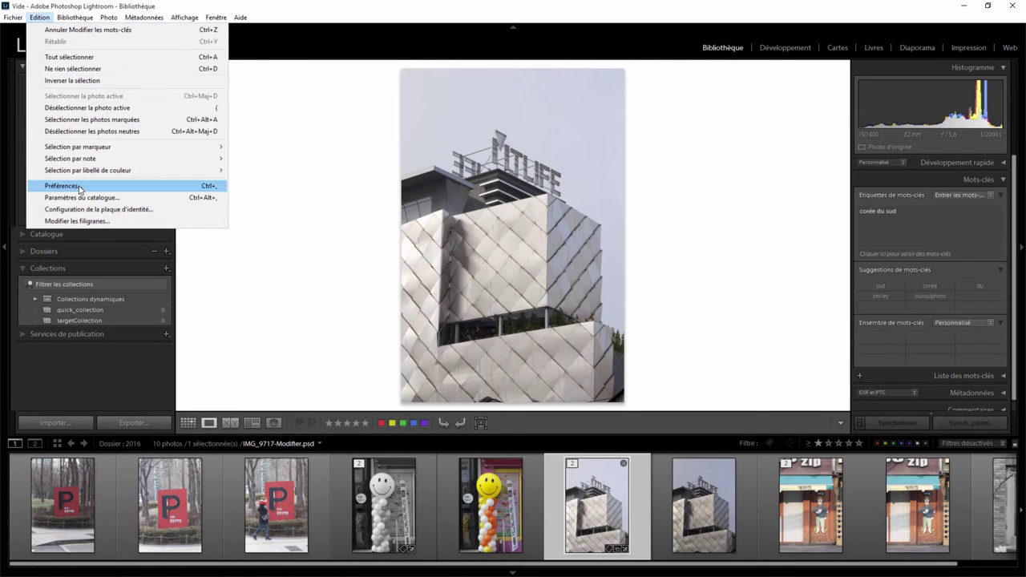
left_click(120, 186)
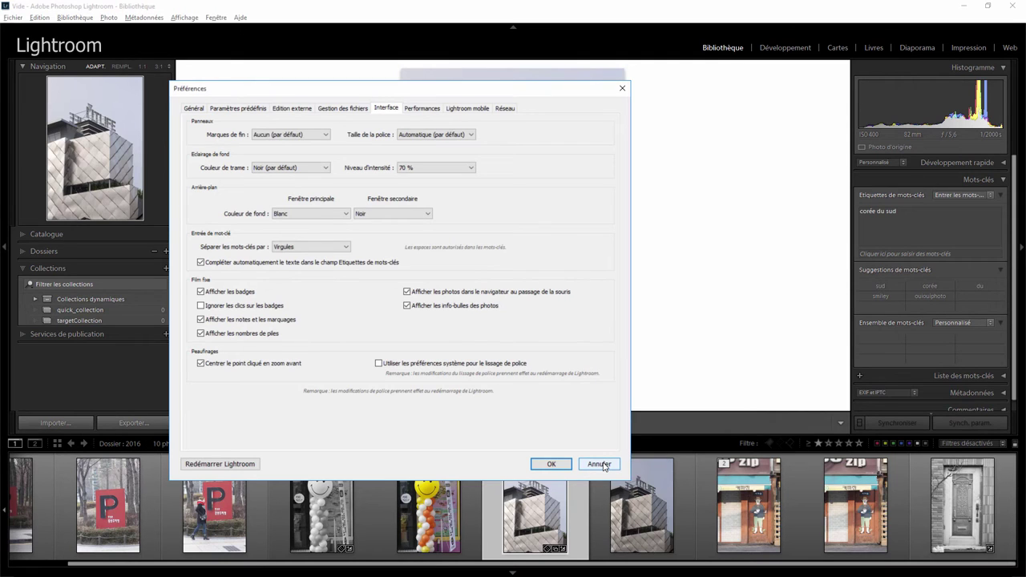
left_click(603, 467)
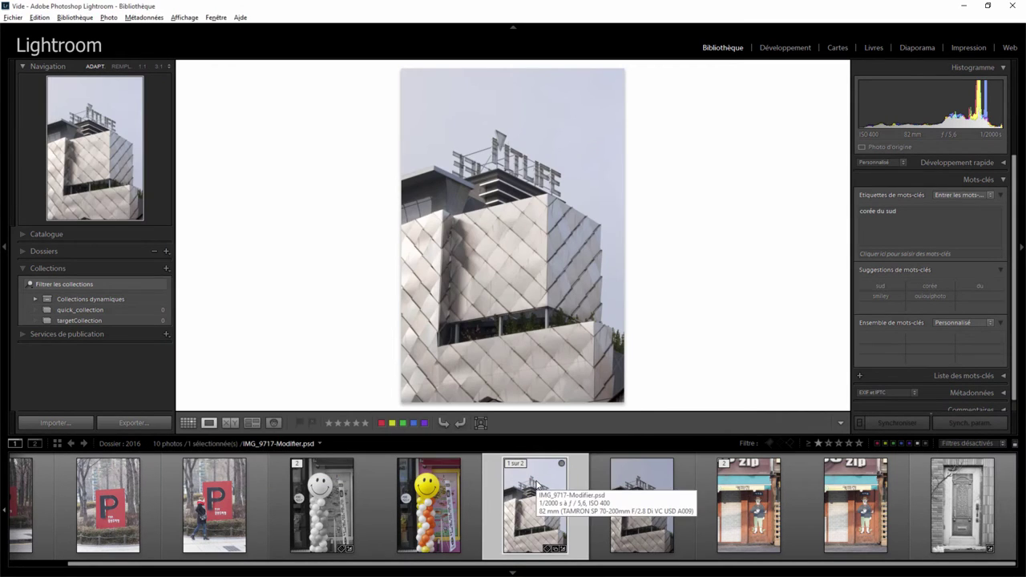
key("shift+p")
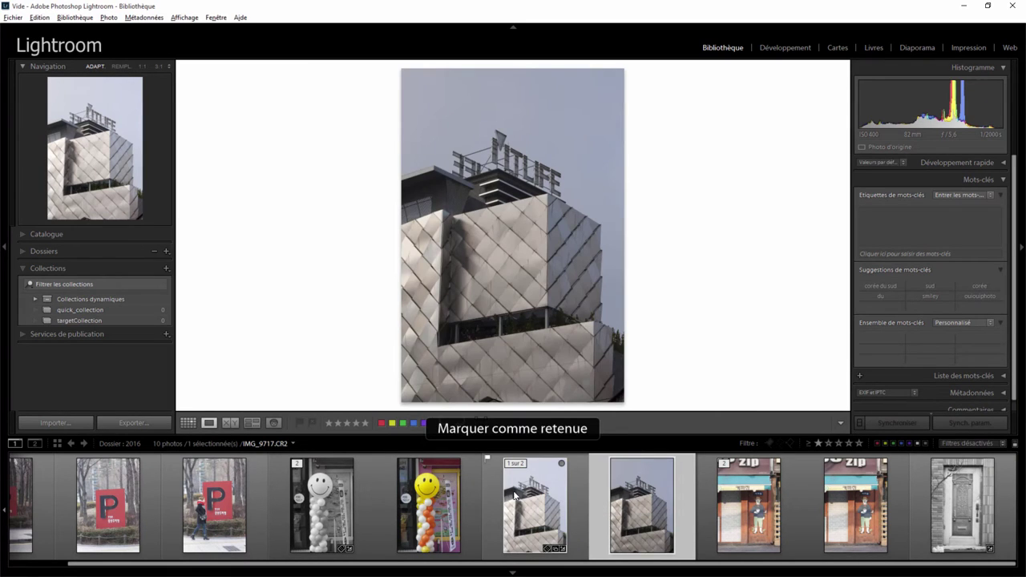
- Select IMG_9717.CR2 next to the building photo and give it a five-star rating
left_click(513, 493)
key("Right")
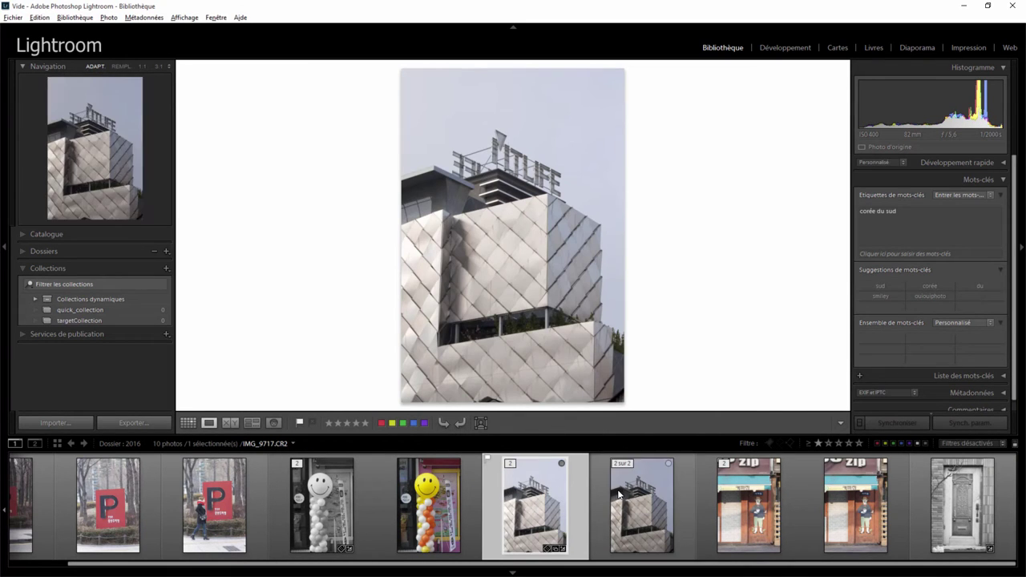
key("shift+5")
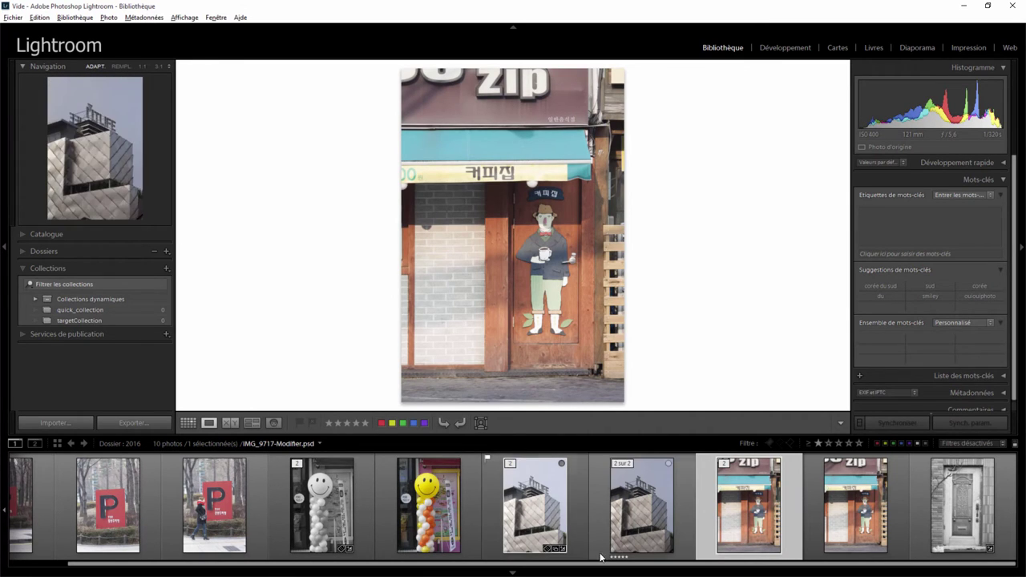
left_click(38, 17)
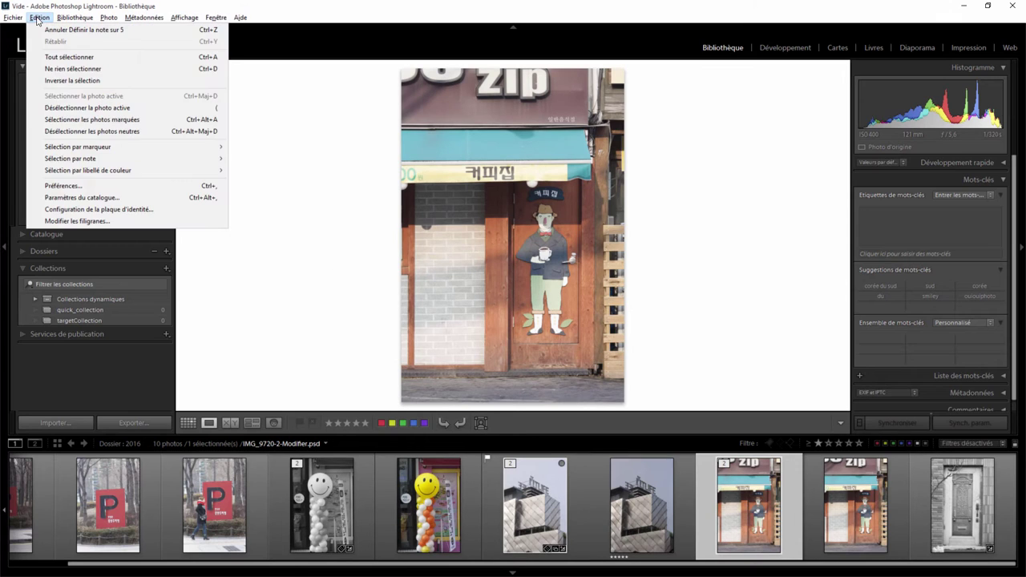
left_click(64, 187)
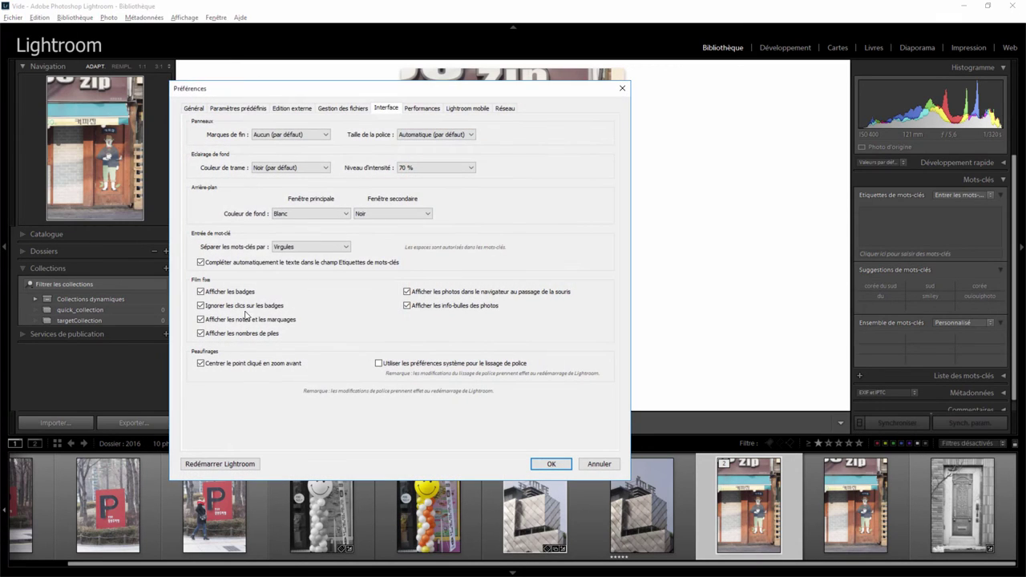
left_click(214, 323)
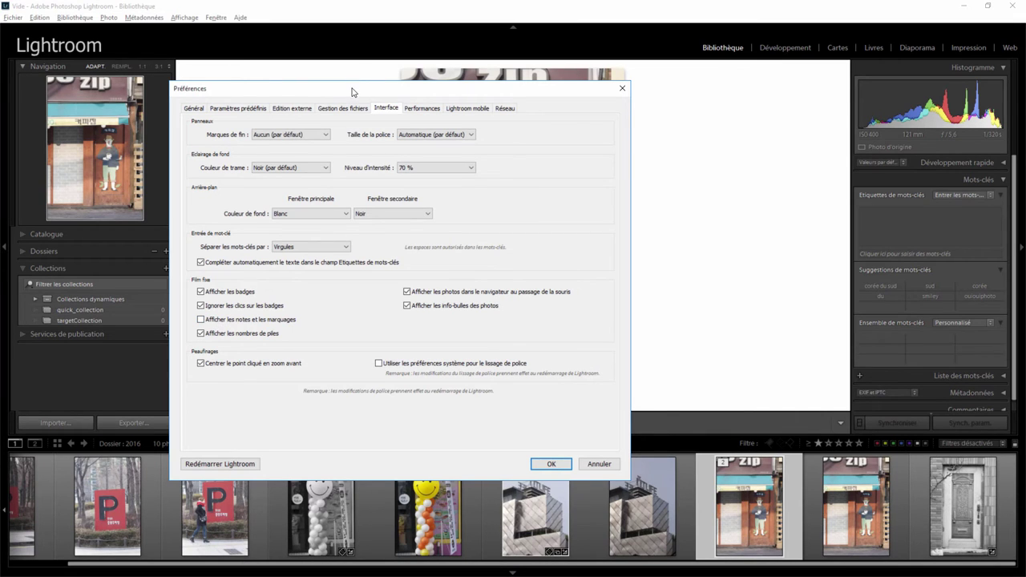
left_click_drag(351, 91, 734, 84)
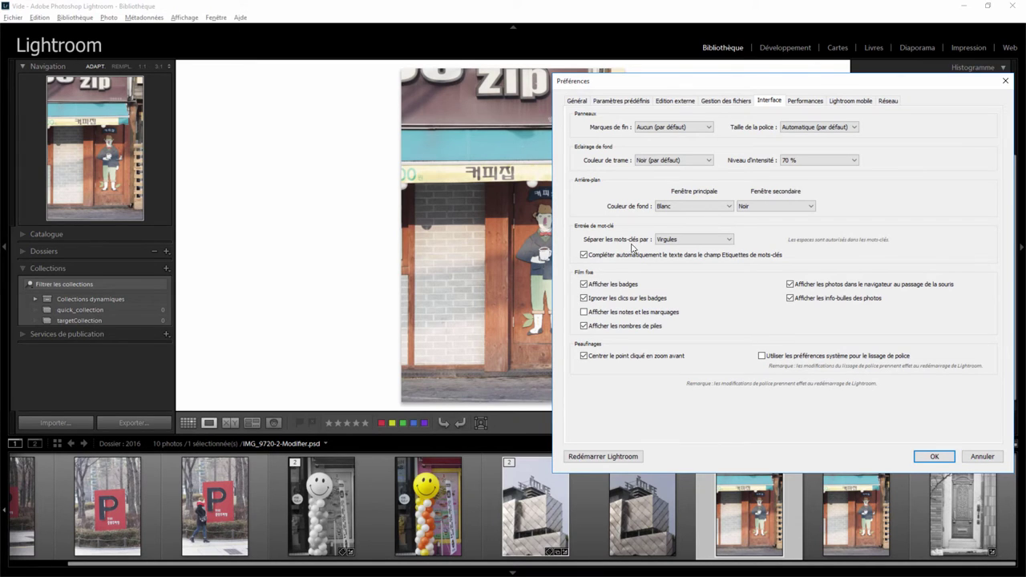
left_click(605, 316)
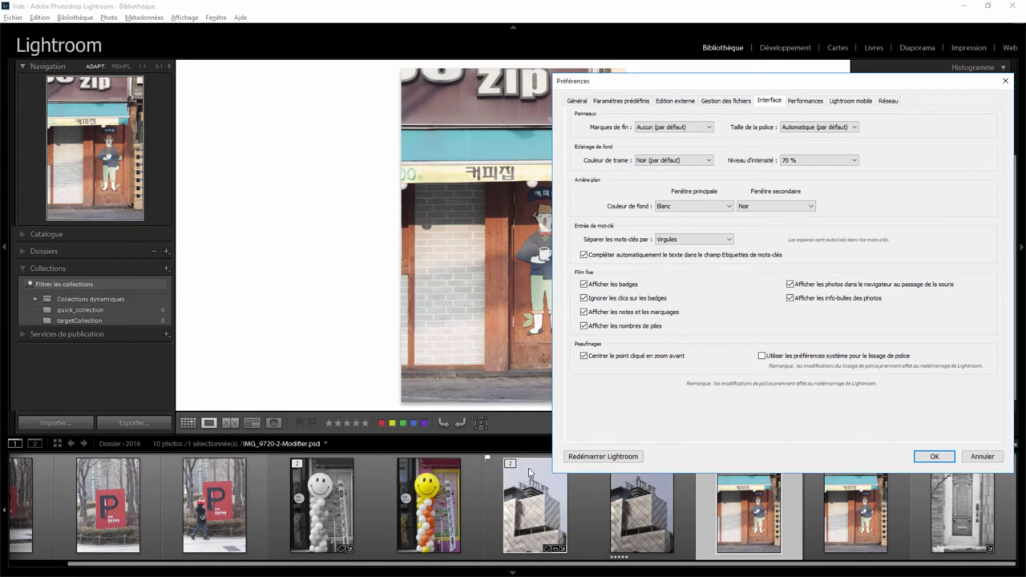
left_click(616, 325)
left_click_drag(661, 90, 366, 64)
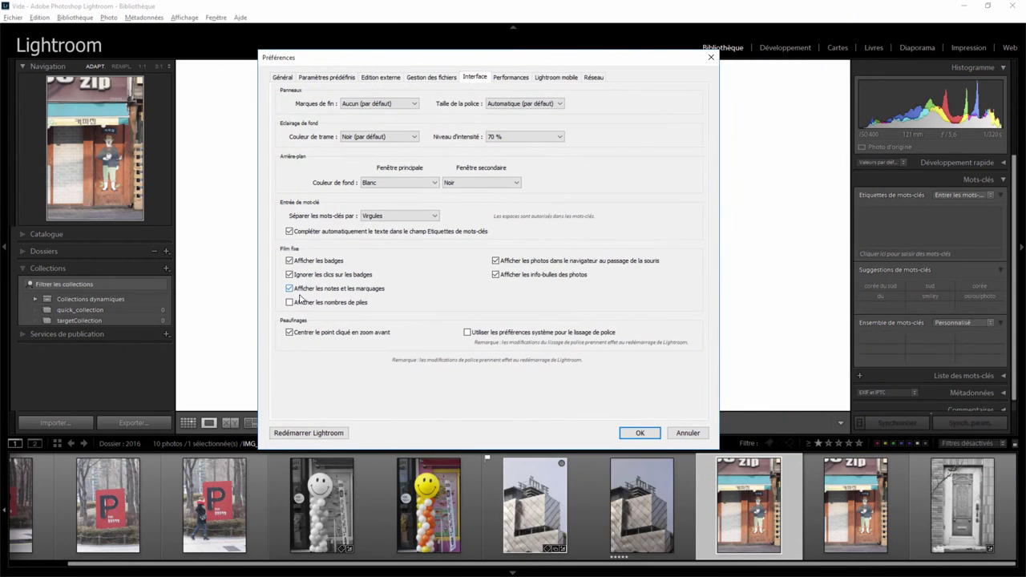
left_click(301, 306)
left_click_drag(604, 65, 765, 53)
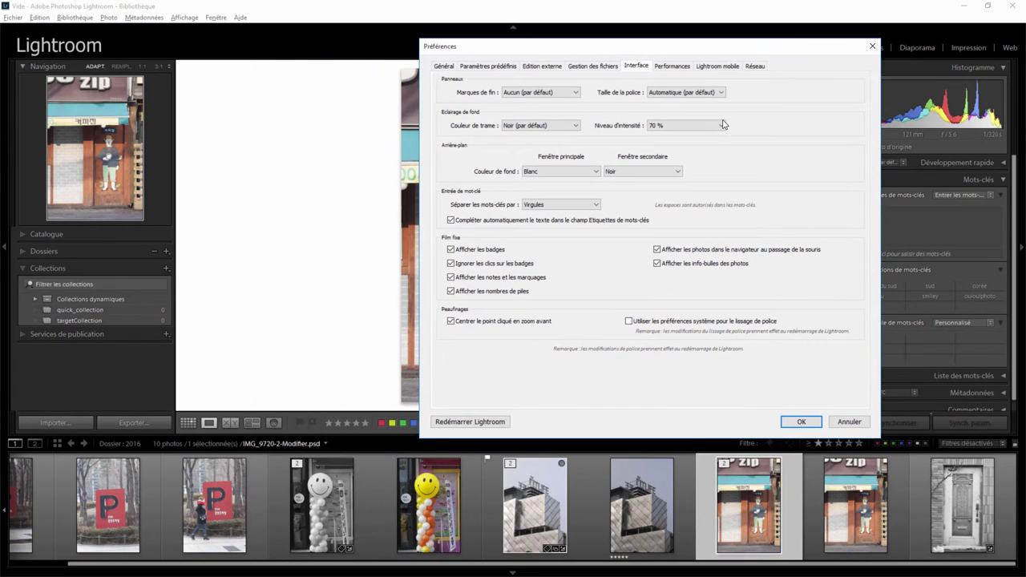
left_click(849, 422)
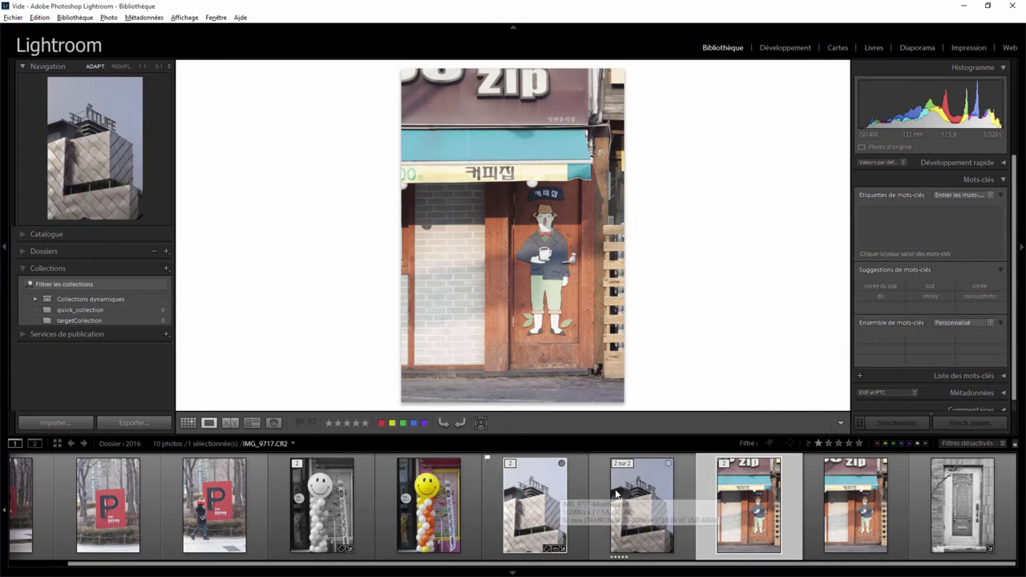
- Turn off the navigator preview of hovered photos in the Interface preferences
left_click(39, 16)
left_click(64, 185)
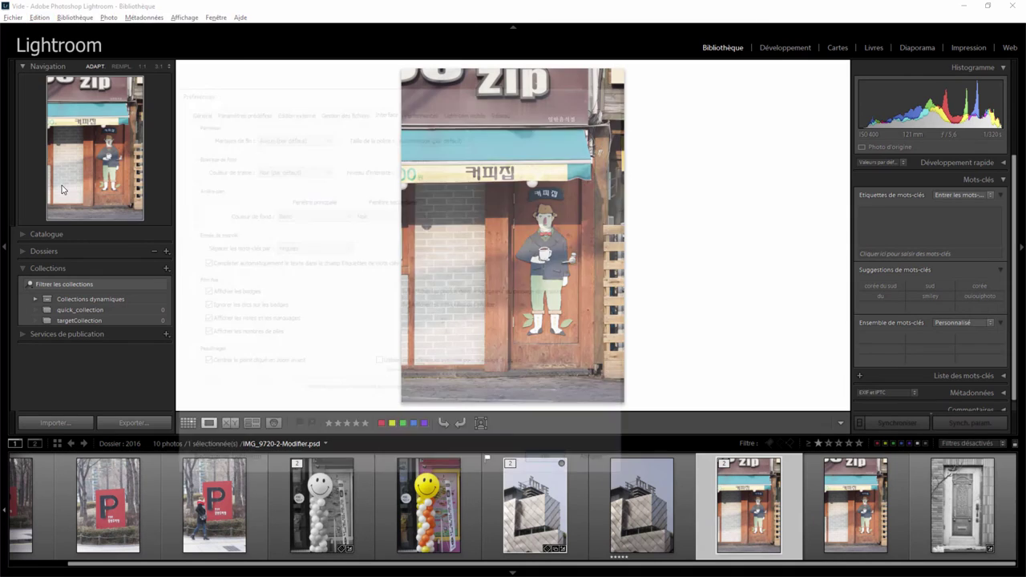
left_click(415, 294)
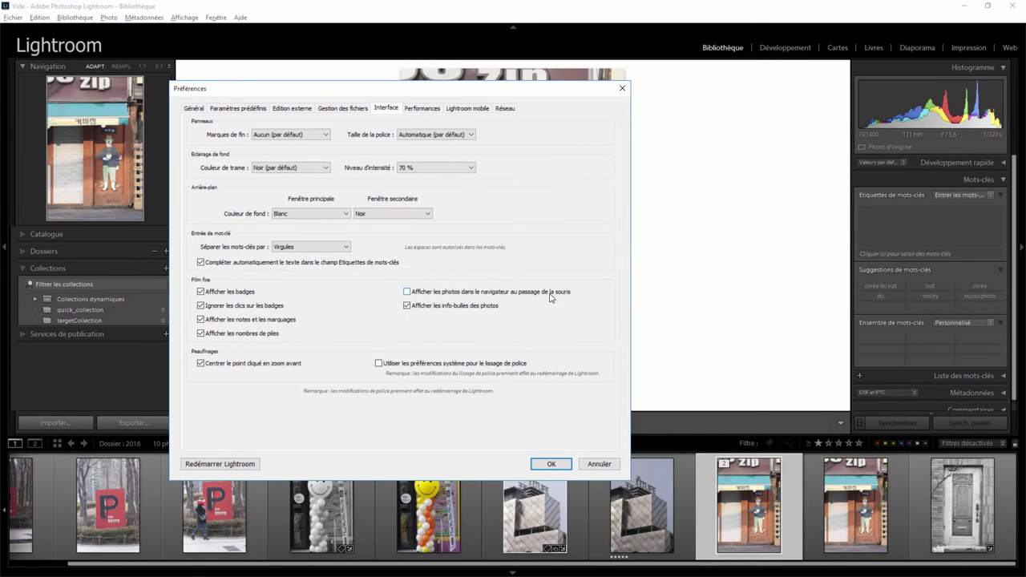
left_click(553, 465)
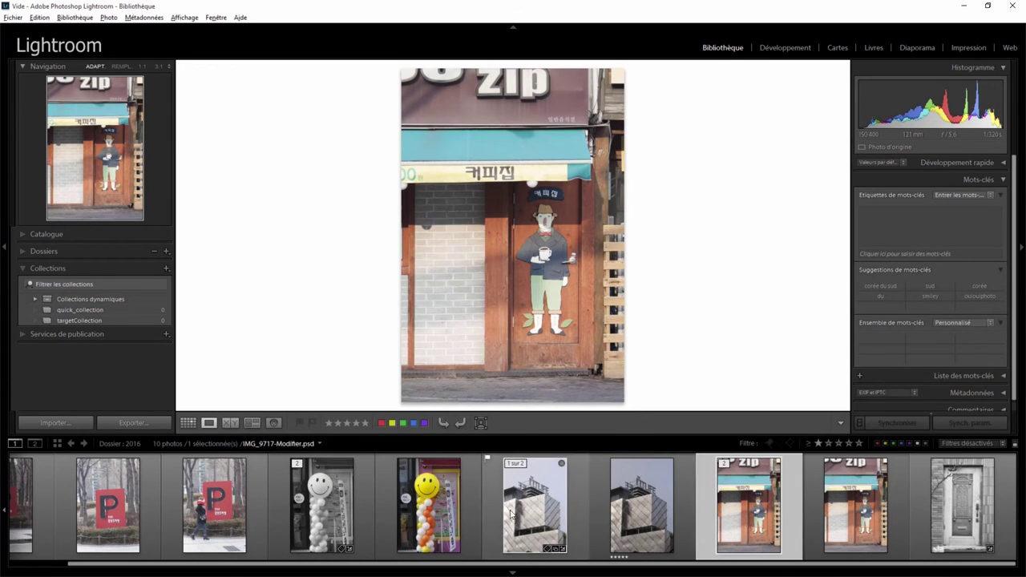
- Turn the navigator hover preview back on in the Interface preferences
left_click(37, 18)
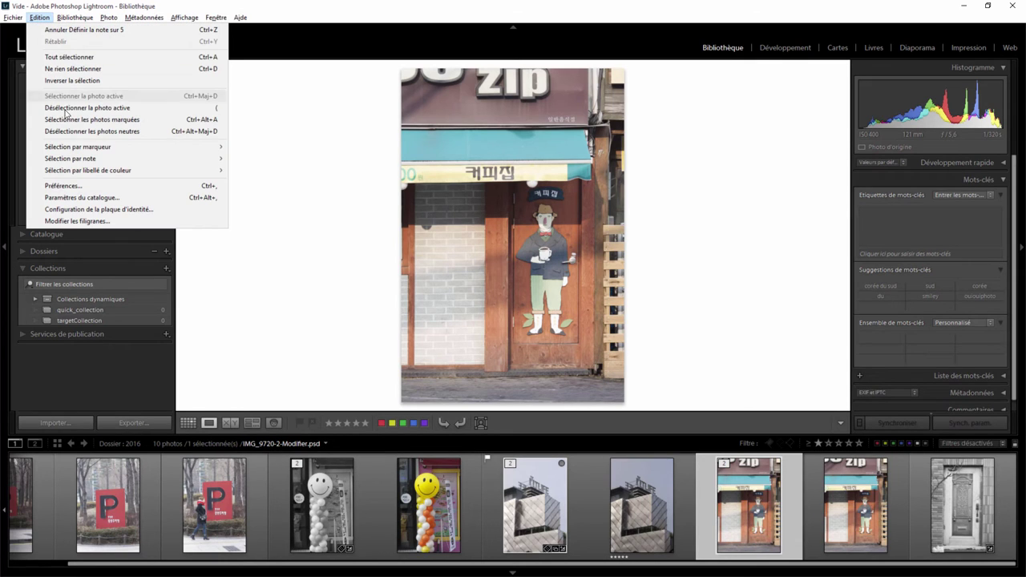
left_click(72, 186)
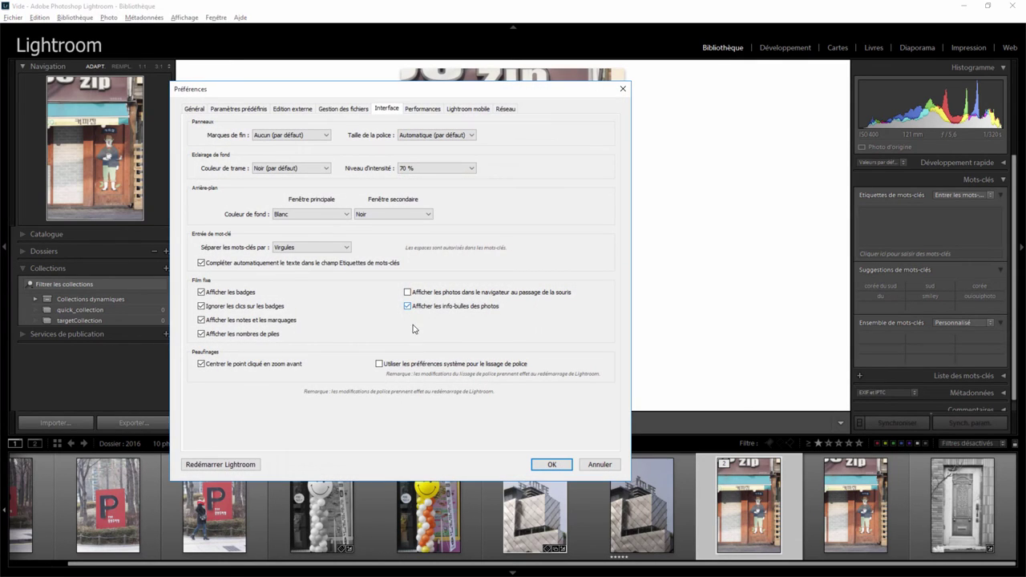
left_click(407, 292)
left_click(568, 463)
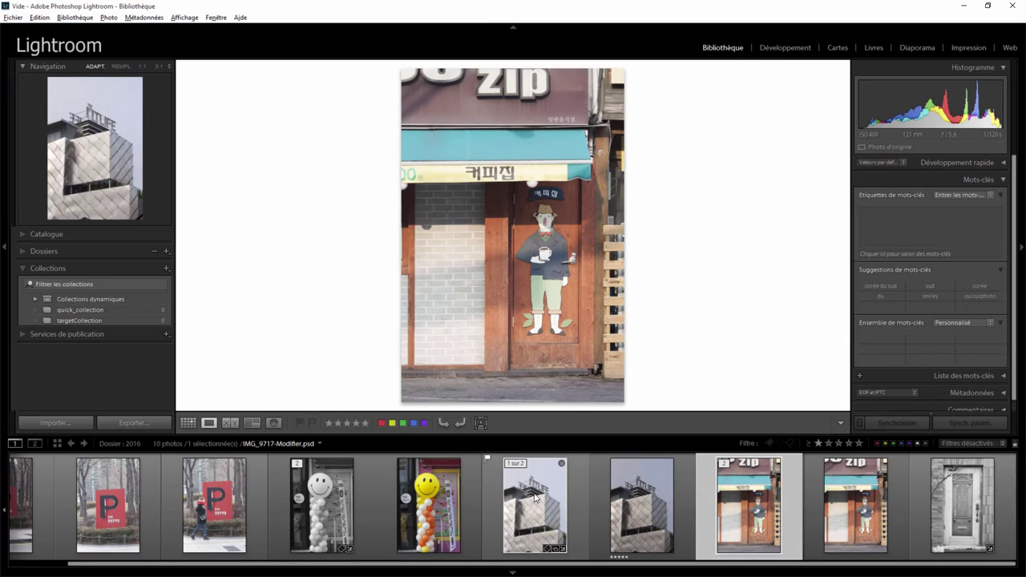
mouse_move(535, 505)
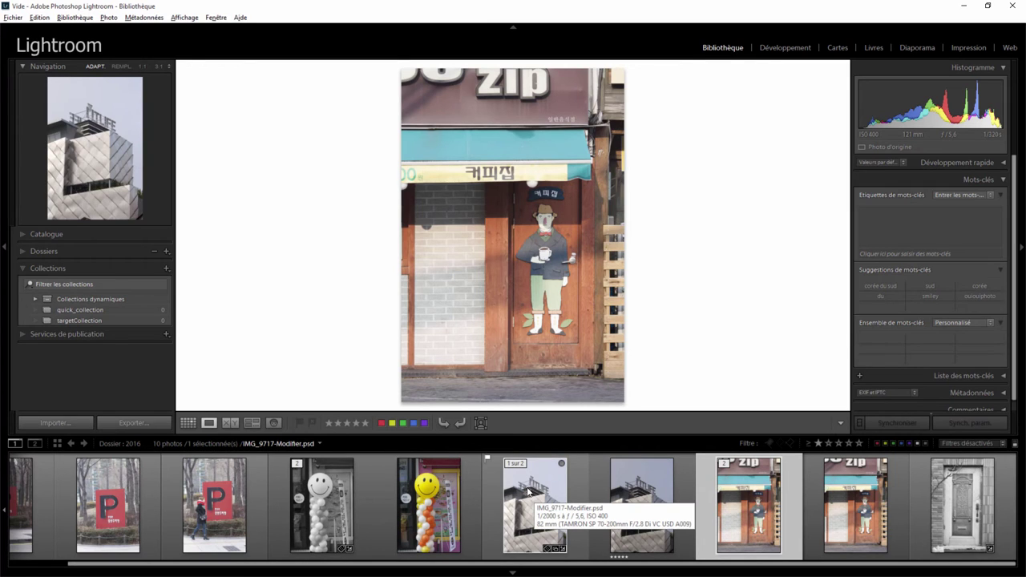
- Toggle the thumbnail photo-info tooltips in the Interface preferences and confirm
left_click(47, 20)
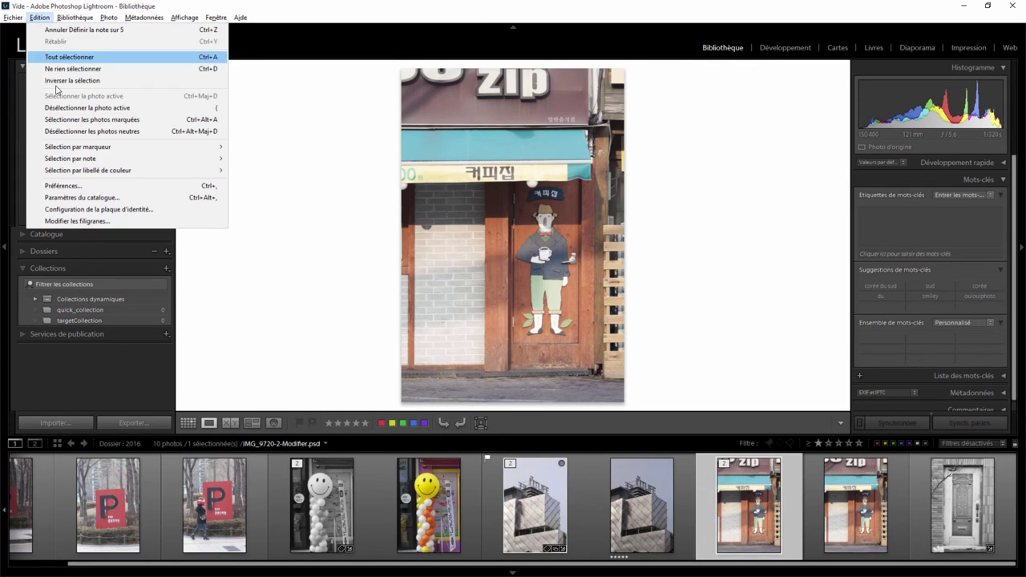
left_click(85, 186)
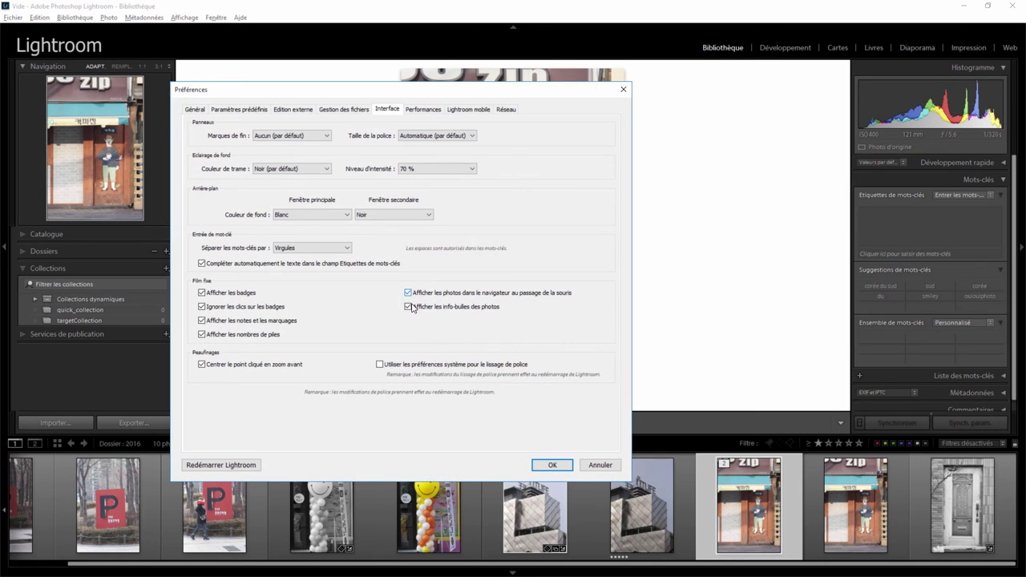
left_click(408, 306)
left_click(552, 465)
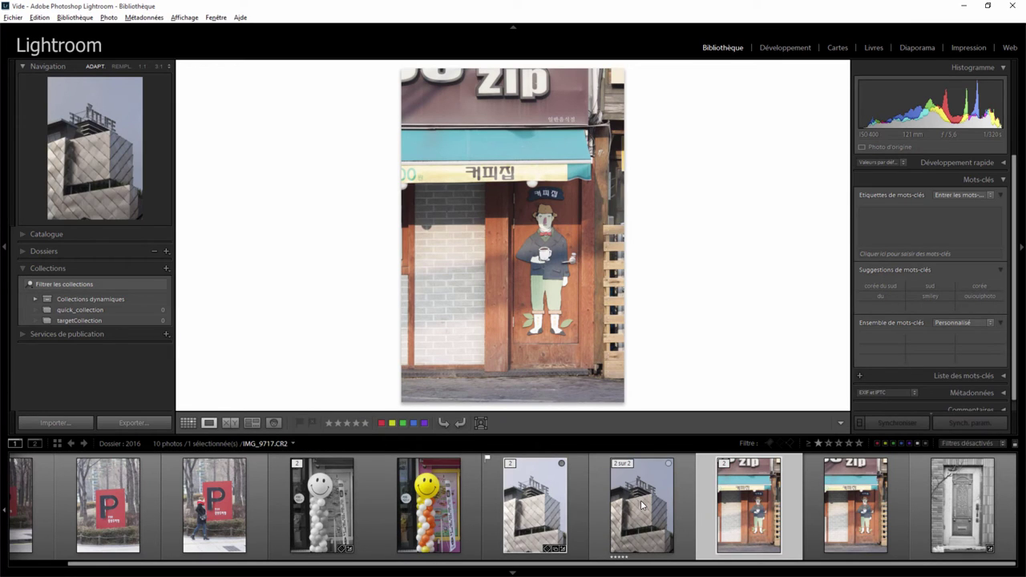
- Uncheck 'Centrer le point cliqué en zoom avant' in Interface preferences and confirm with OK
left_click(40, 17)
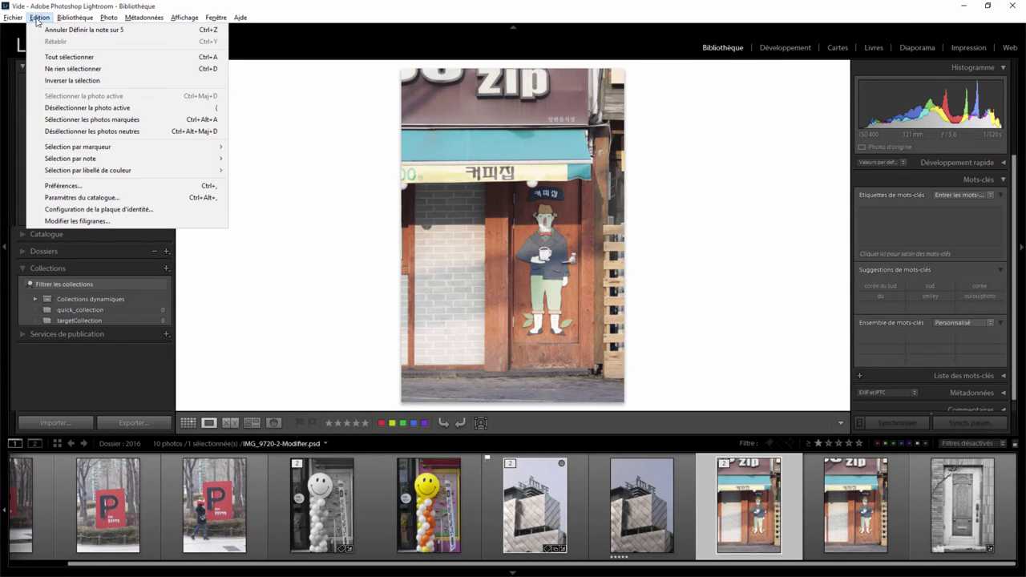
left_click(63, 185)
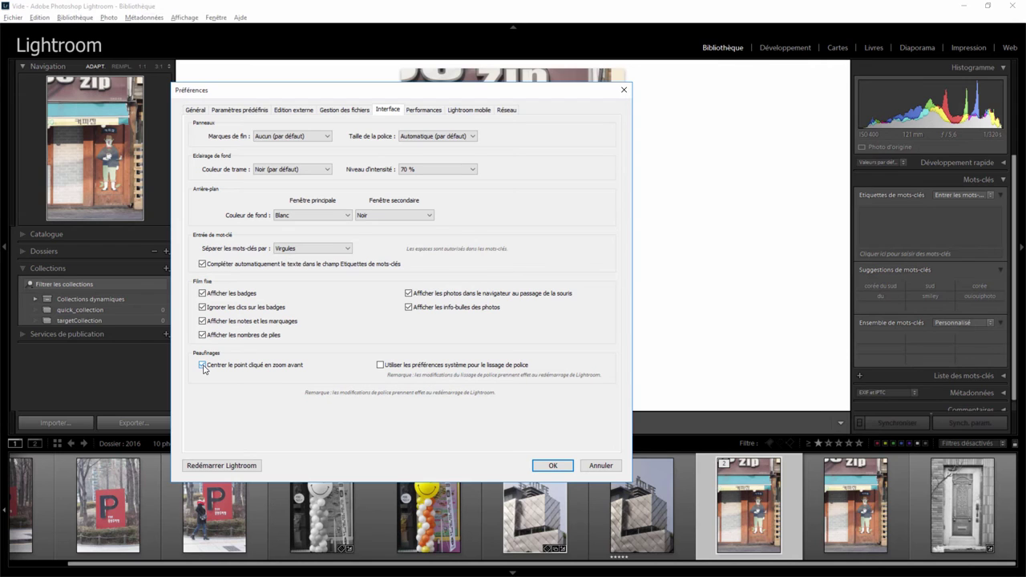
left_click(553, 465)
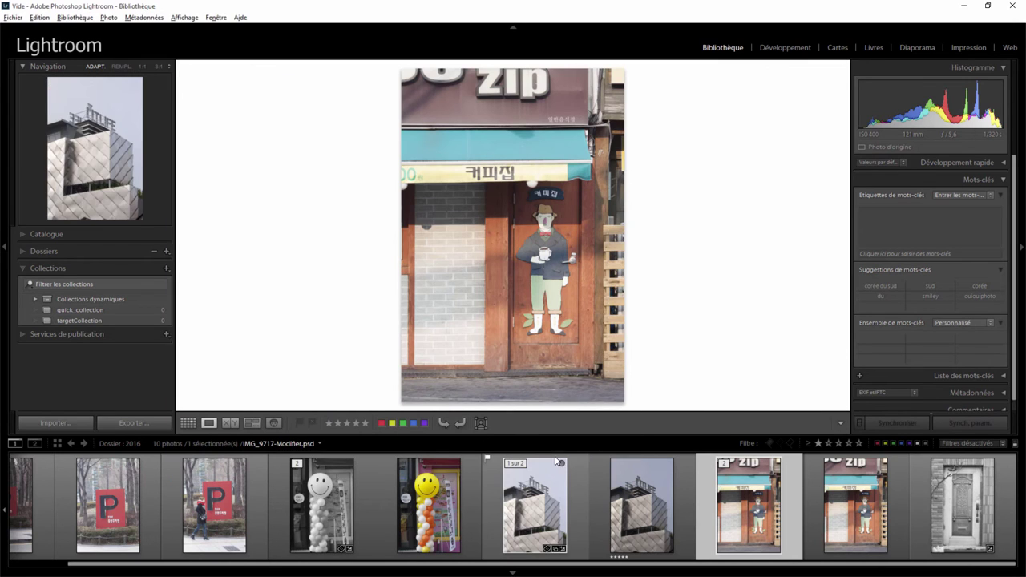
- Show the smiley balloon photo and toggle 1:1 zoom on the smiley's eye several times
left_click(433, 496)
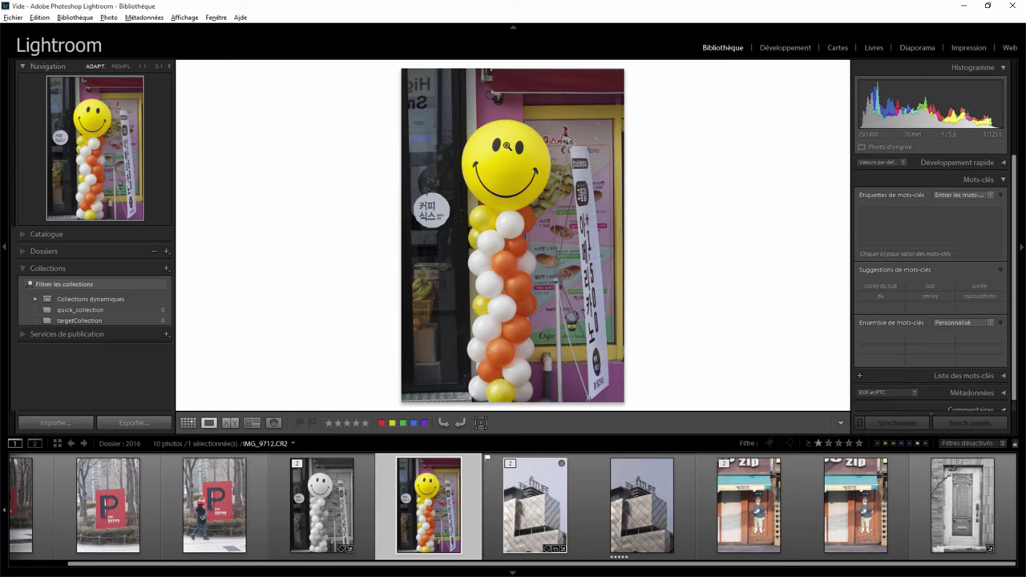
left_click(519, 148)
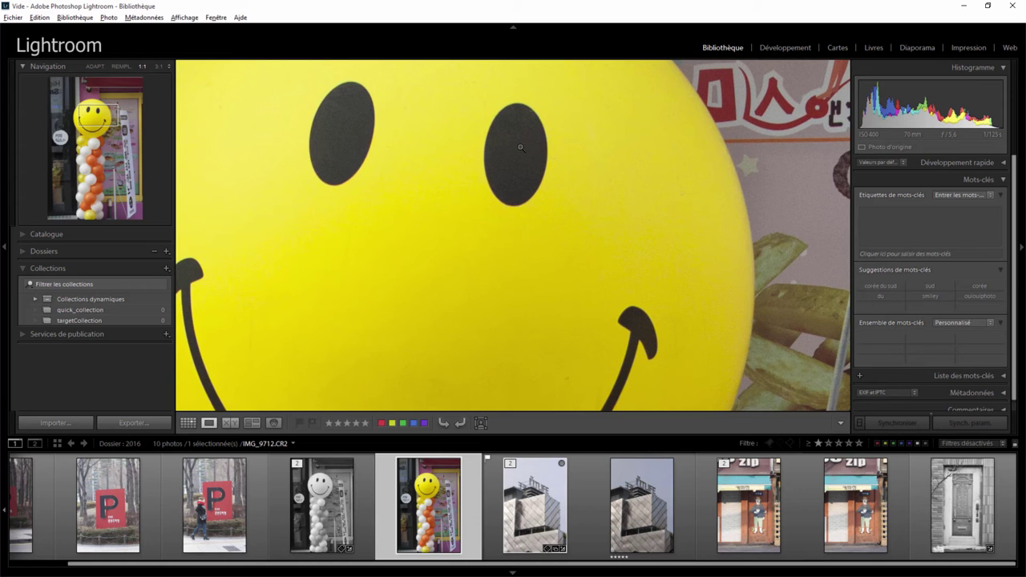
left_click(519, 146)
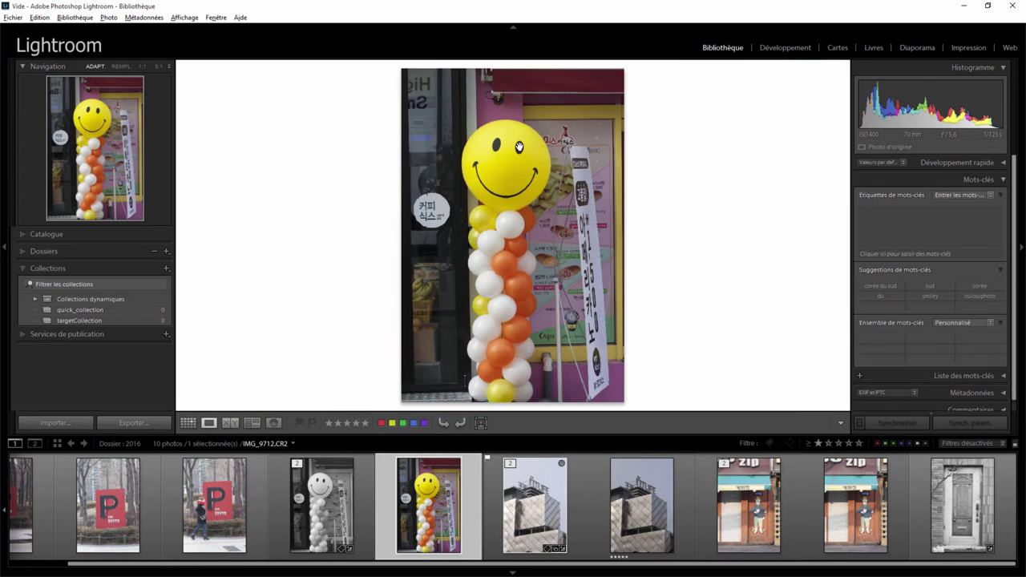
left_click(520, 146)
left_click(520, 146)
left_click(519, 146)
left_click(517, 147)
- Keep toggling 1:1 zoom on the eye, nudging the close-up before fitting the photo again
left_click(497, 145)
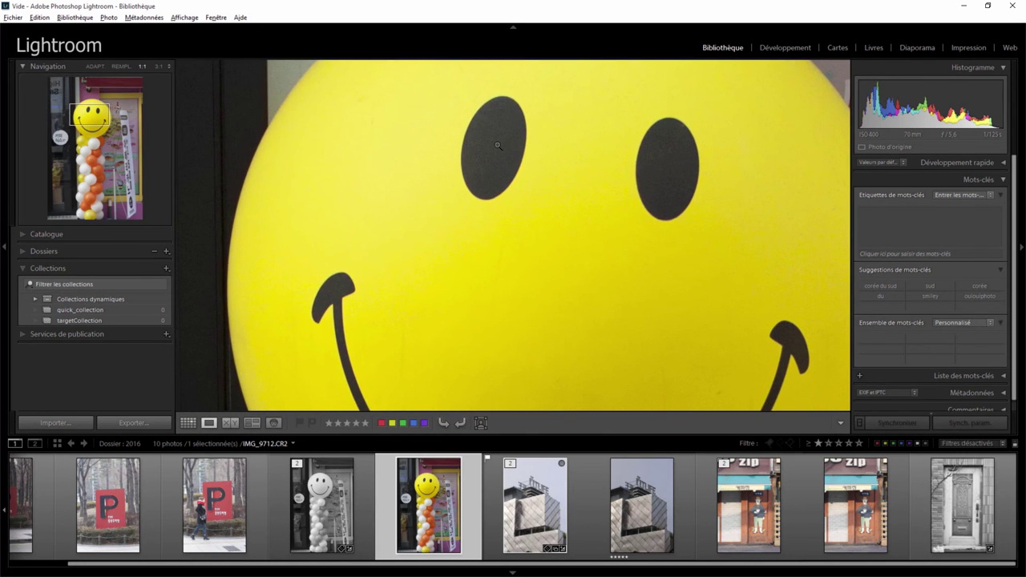
left_click(496, 145)
left_click(497, 145)
left_click(496, 145)
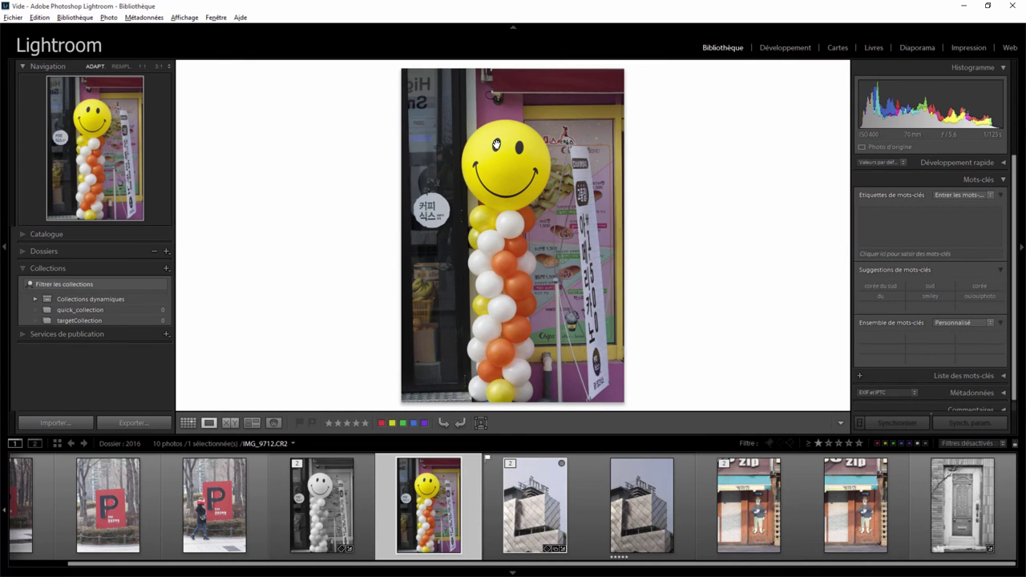
left_click(497, 145)
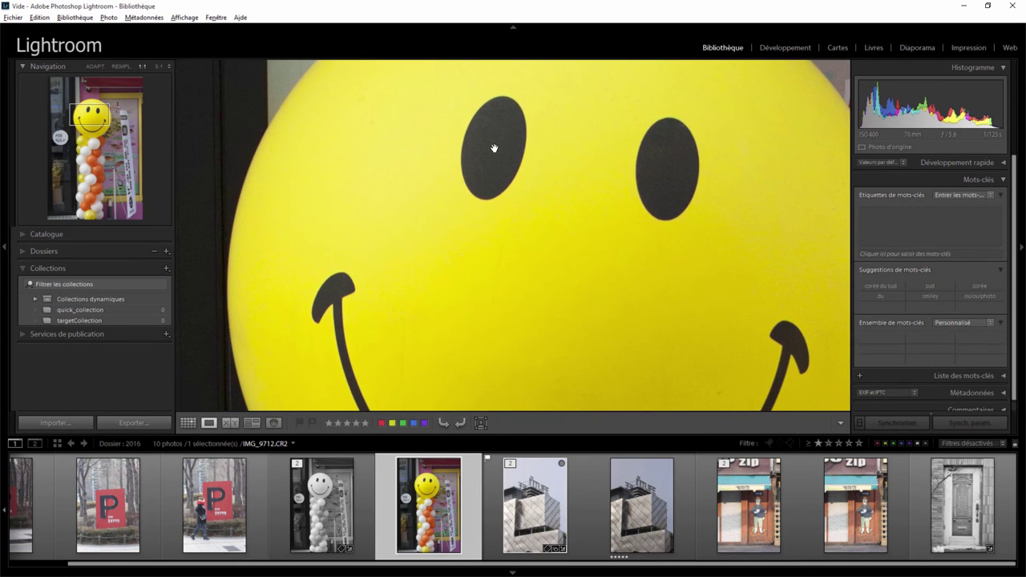
left_click_drag(494, 144, 498, 141)
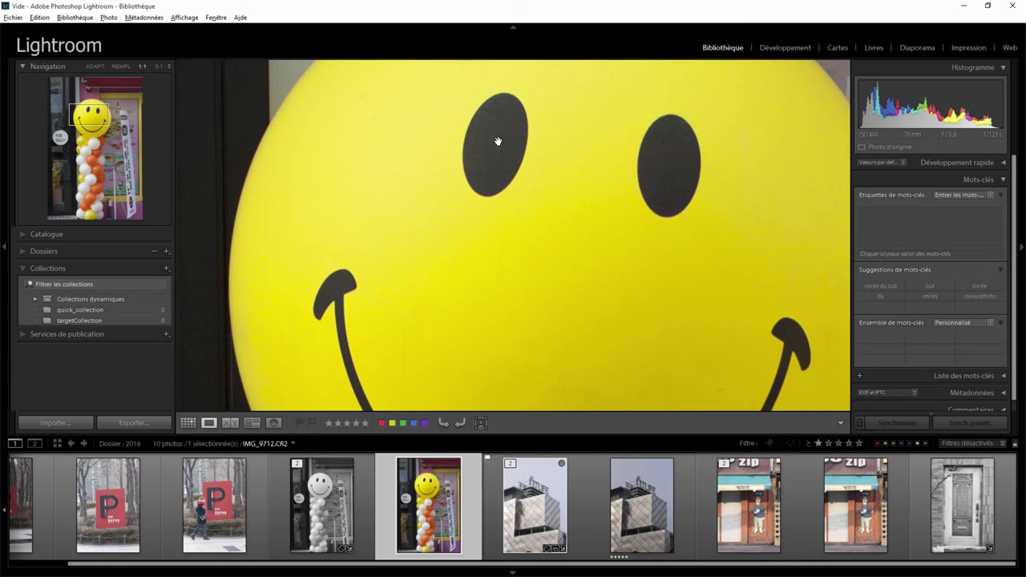
left_click(497, 141)
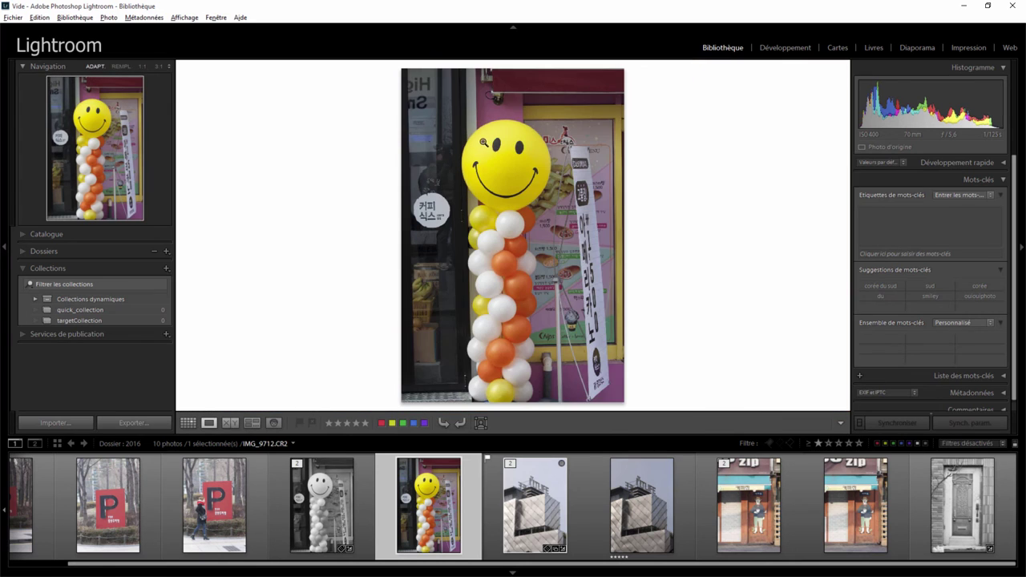
left_click(39, 17)
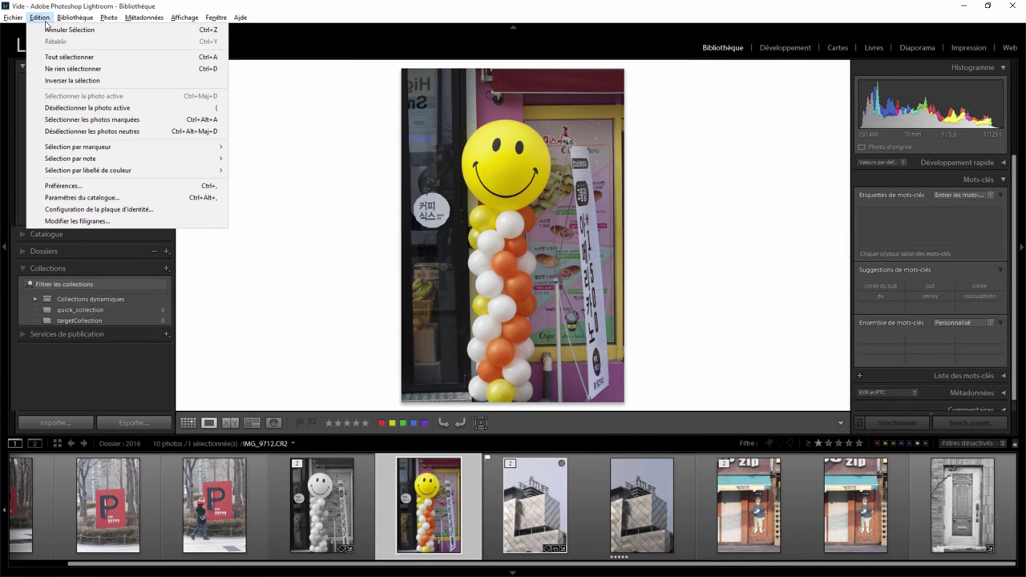
- Re-enable 'Centrer le point cliqué en zoom avant' and test 1:1 zoom on the smiley face
left_click(63, 185)
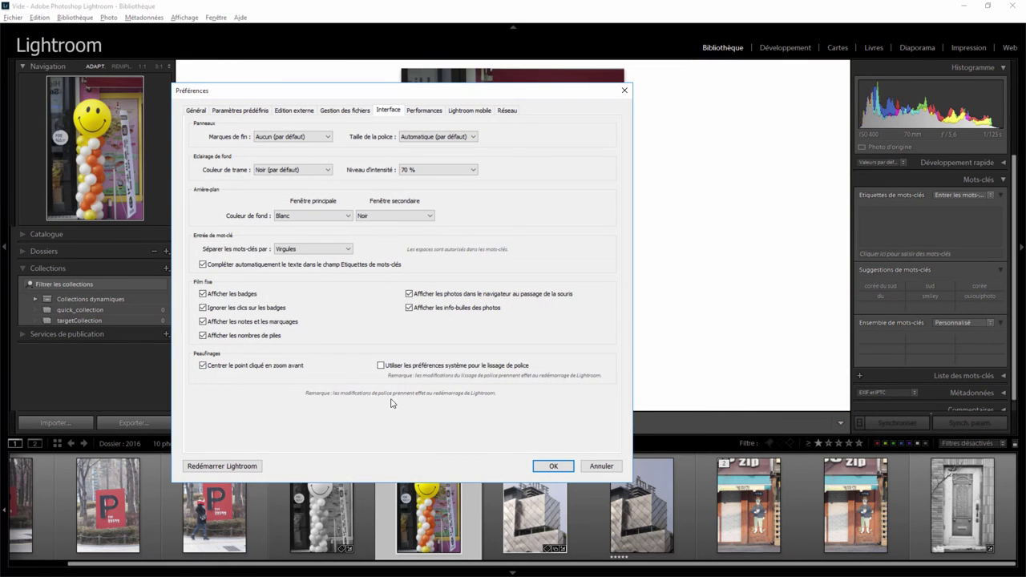
left_click(553, 466)
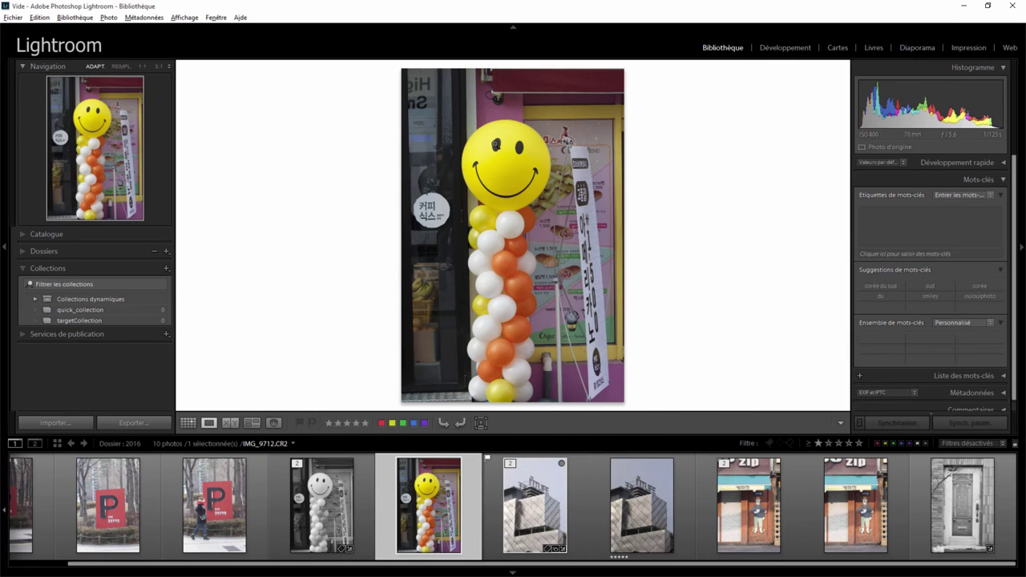
left_click(498, 145)
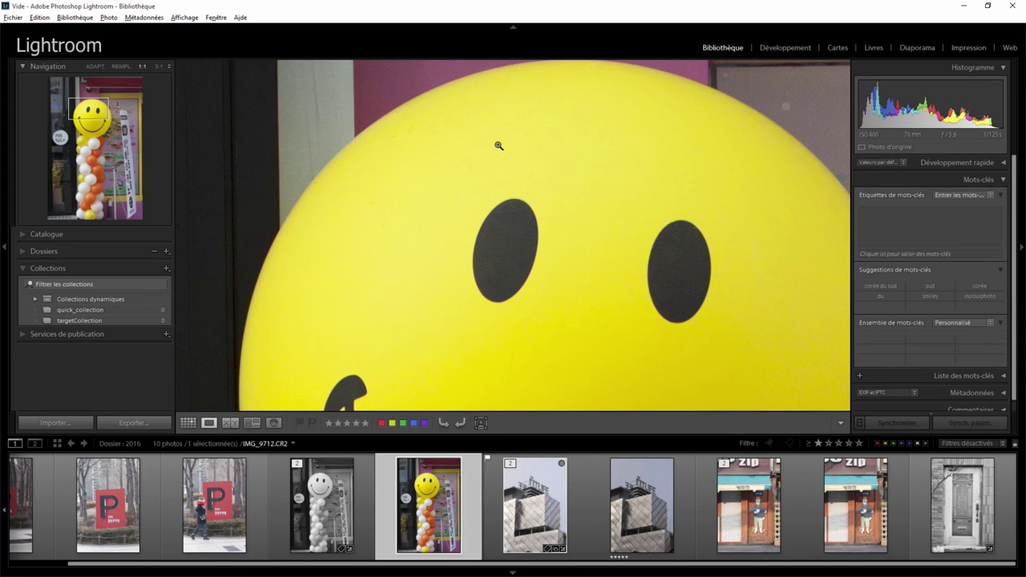
left_click(498, 145)
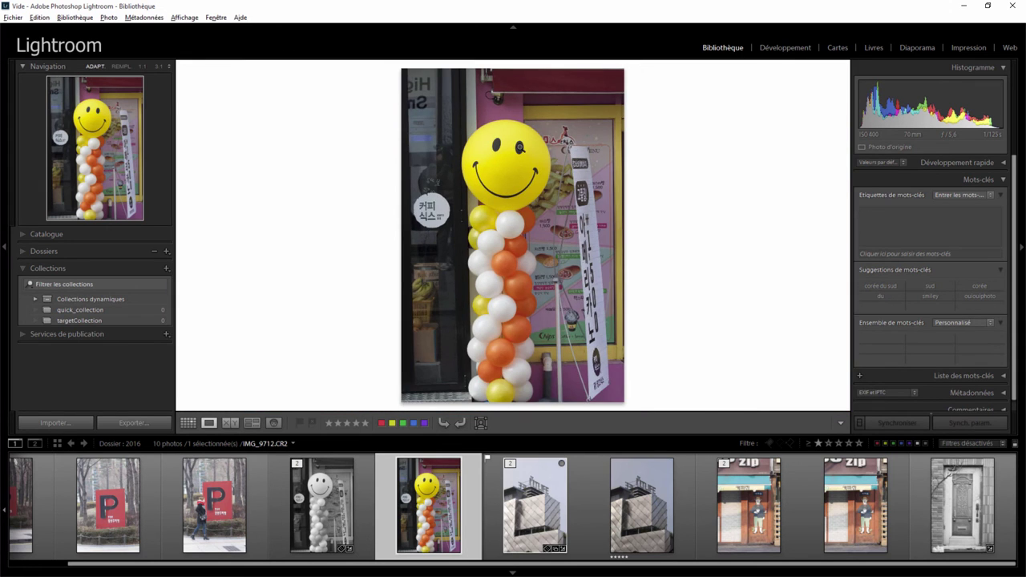
- Zoom in and out on the smiley face again, then reopen the Preferences
left_click(519, 148)
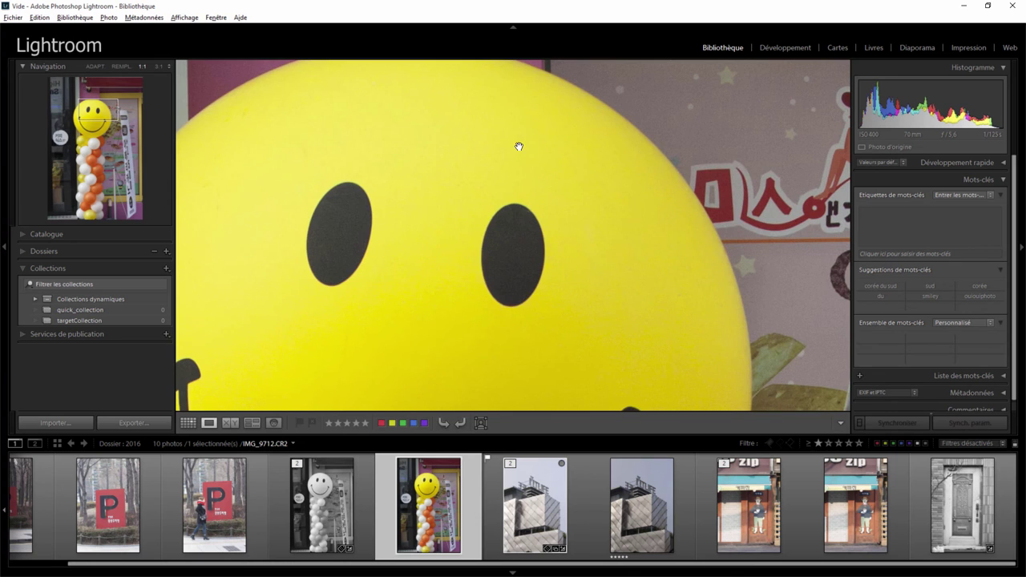
left_click(519, 147)
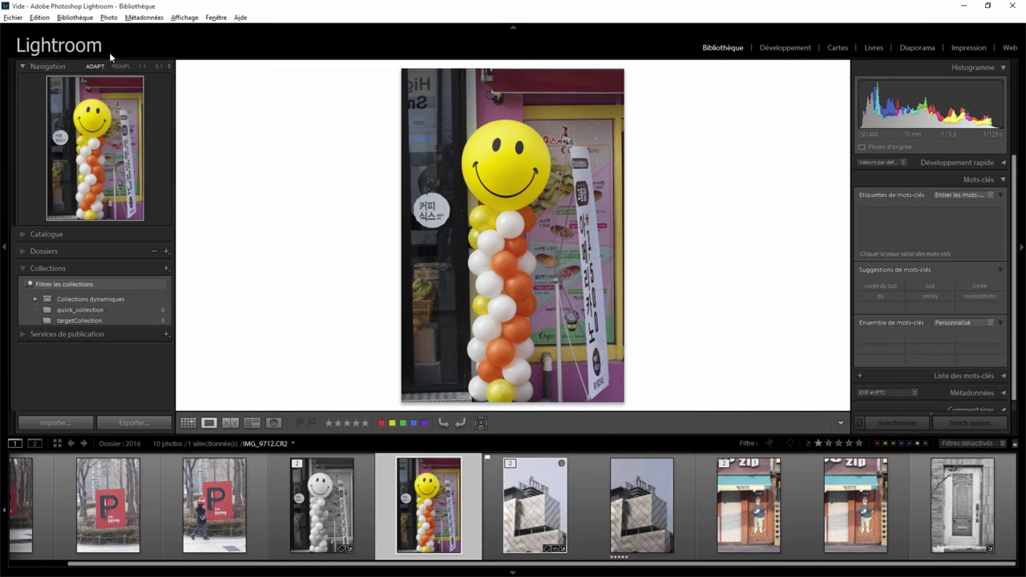
left_click(39, 17)
left_click(84, 187)
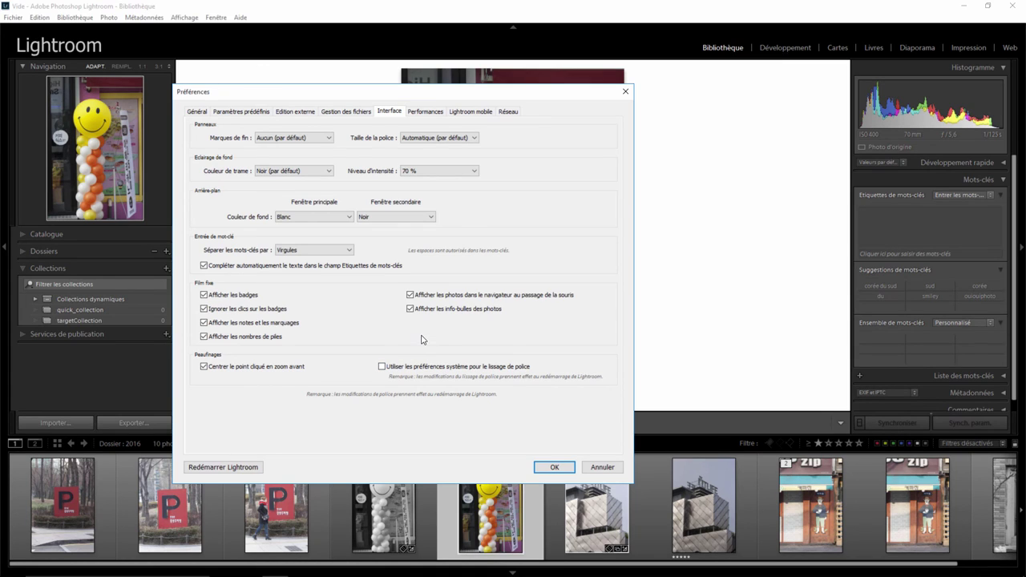
- Switch Preferences to the Performances tab to see the graphics processor acceleration status
left_click(424, 112)
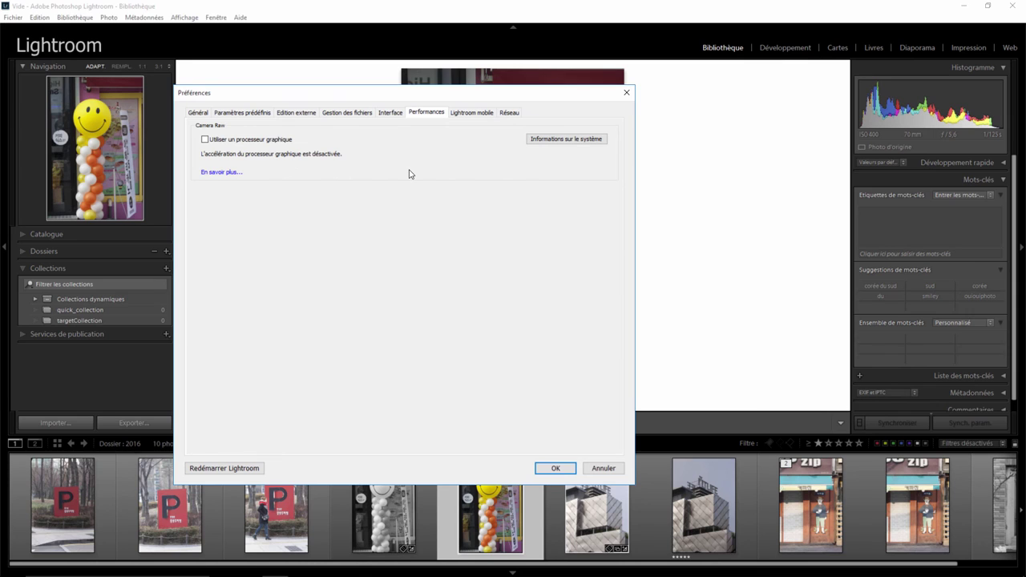
- Open the system information report, scroll through it, and close it
left_click(557, 140)
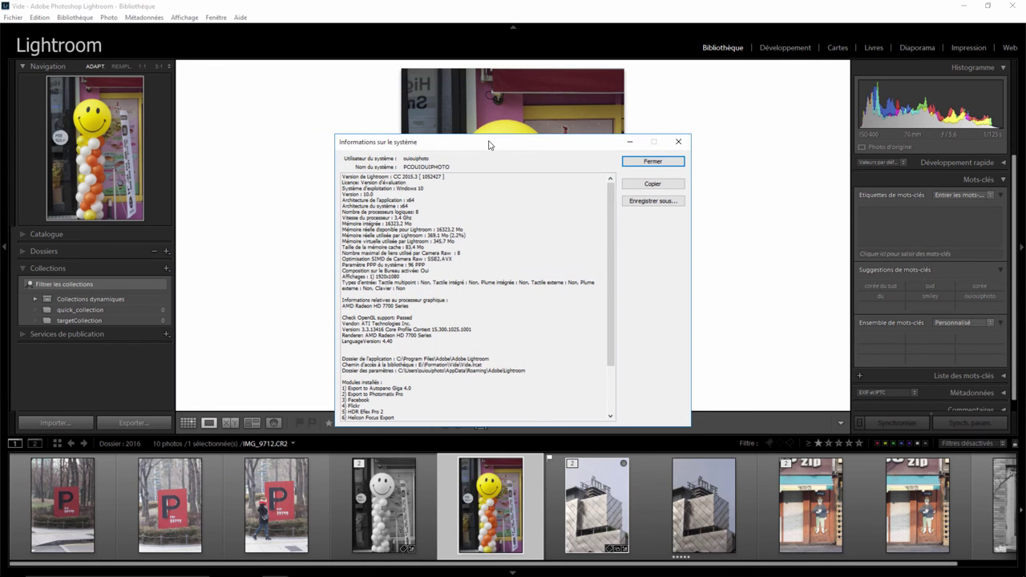
left_click_drag(609, 206, 611, 269)
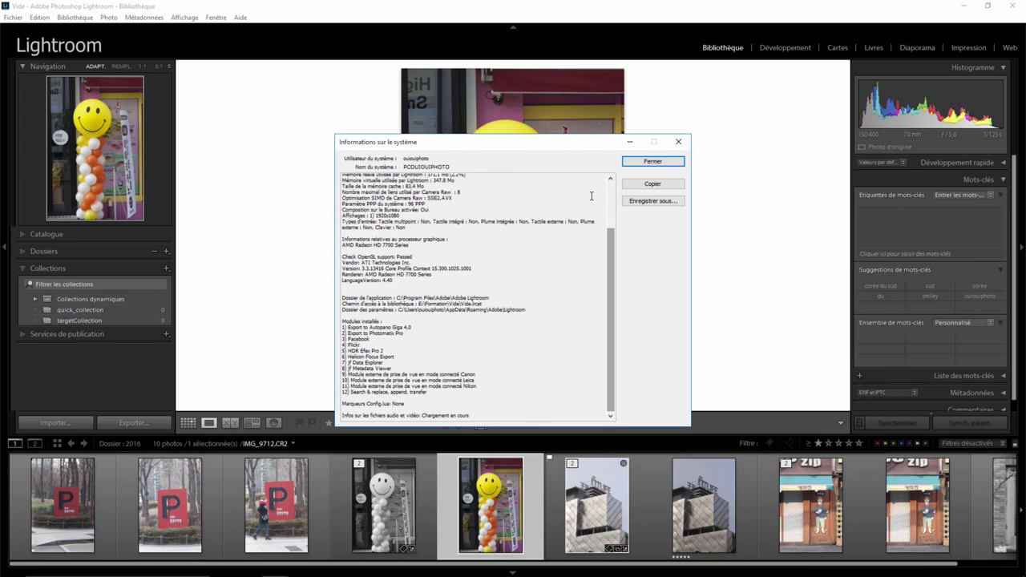
left_click(653, 163)
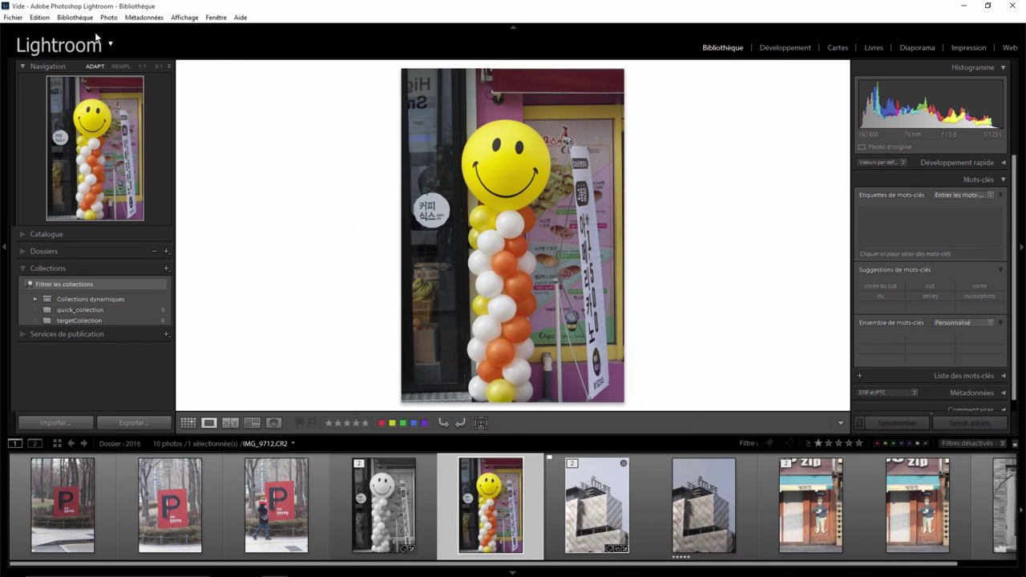
left_click(40, 17)
left_click(80, 186)
left_click(513, 117)
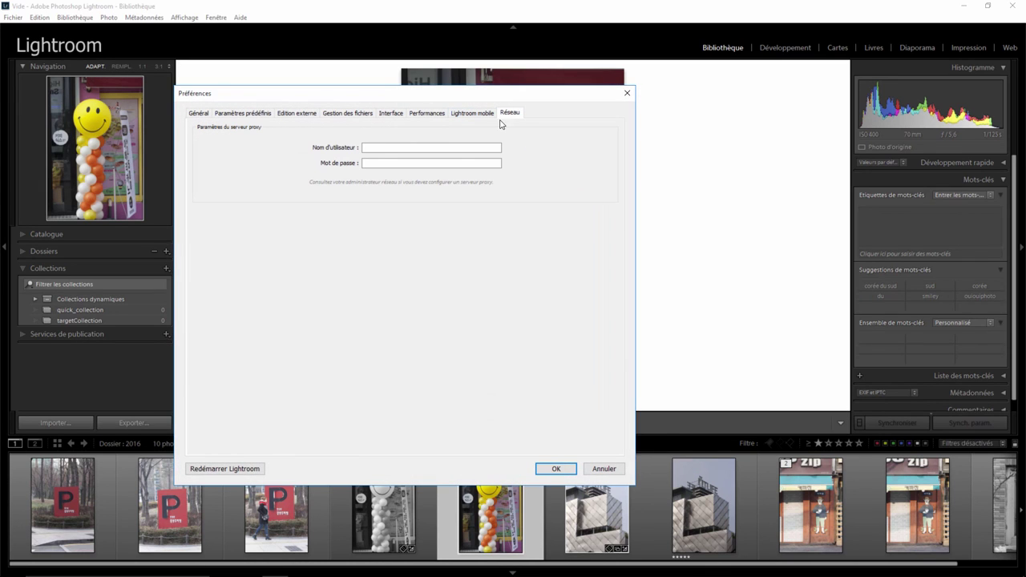
left_click(383, 150)
left_click(476, 115)
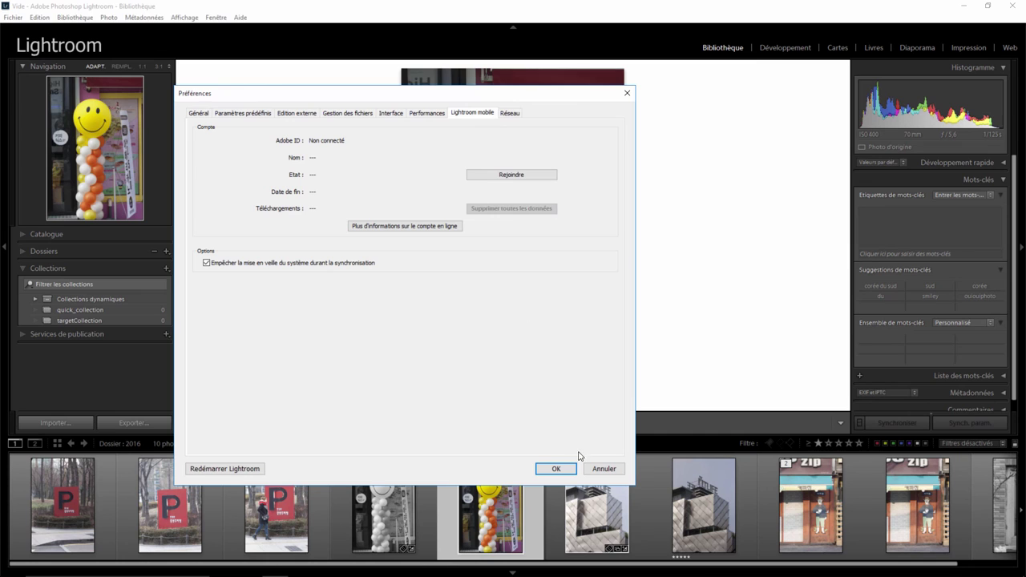
left_click(555, 468)
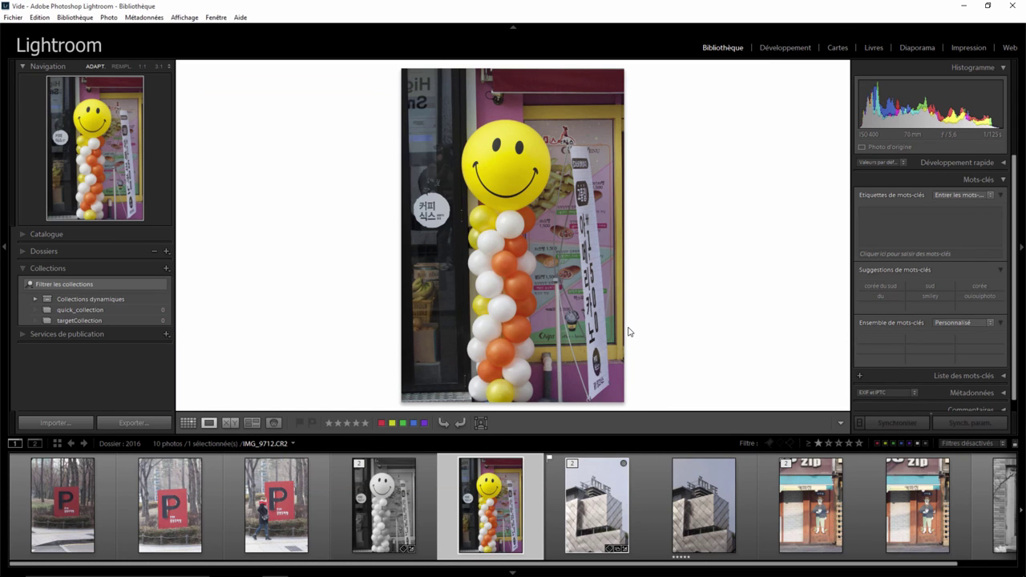